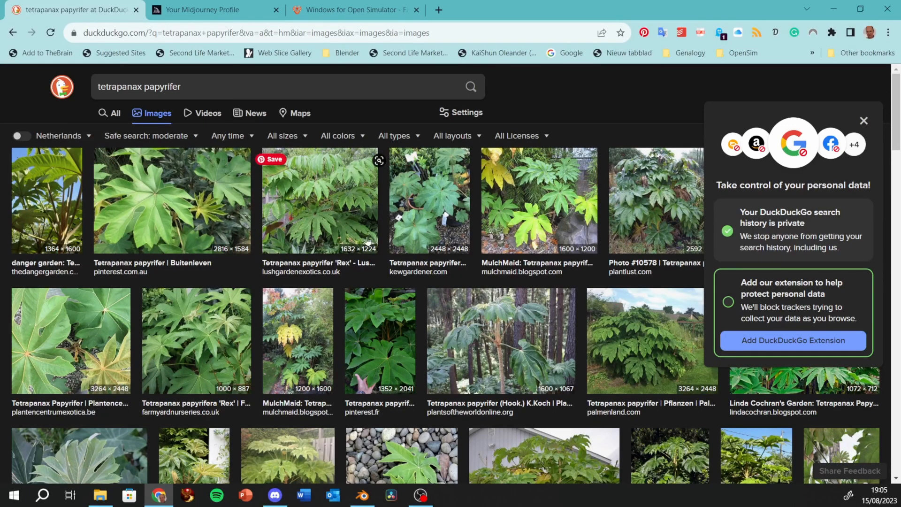
Step: View the full-size Tetrapanax papyrifer 'Rex' reference photo from Lush Garden Exotics, then close it
left_click(324, 233)
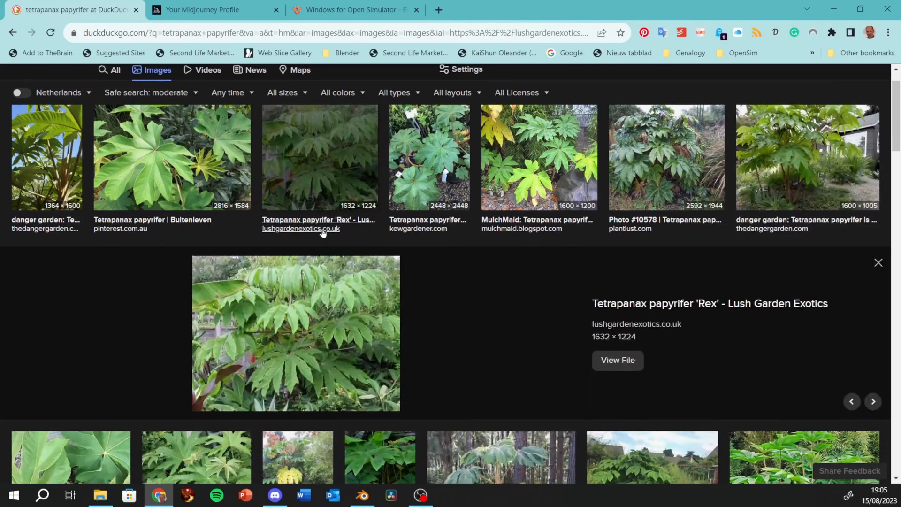
left_click(310, 361)
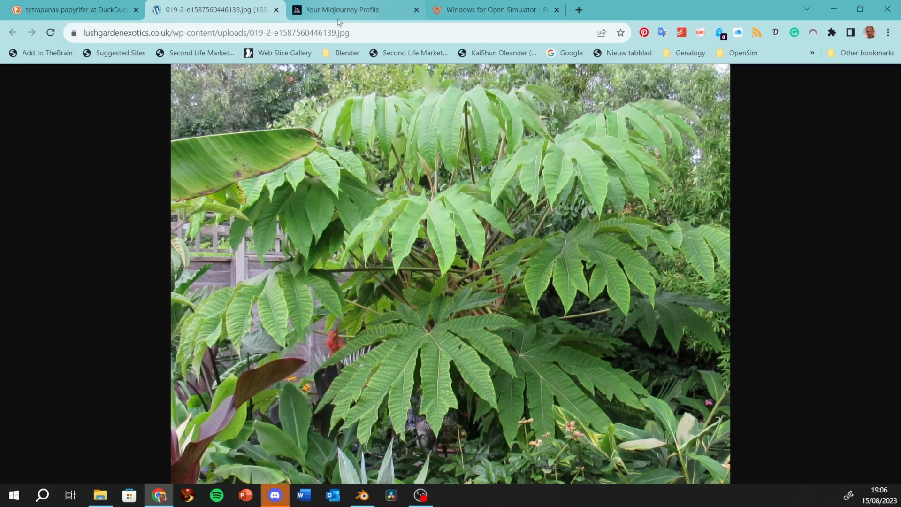
left_click(277, 11)
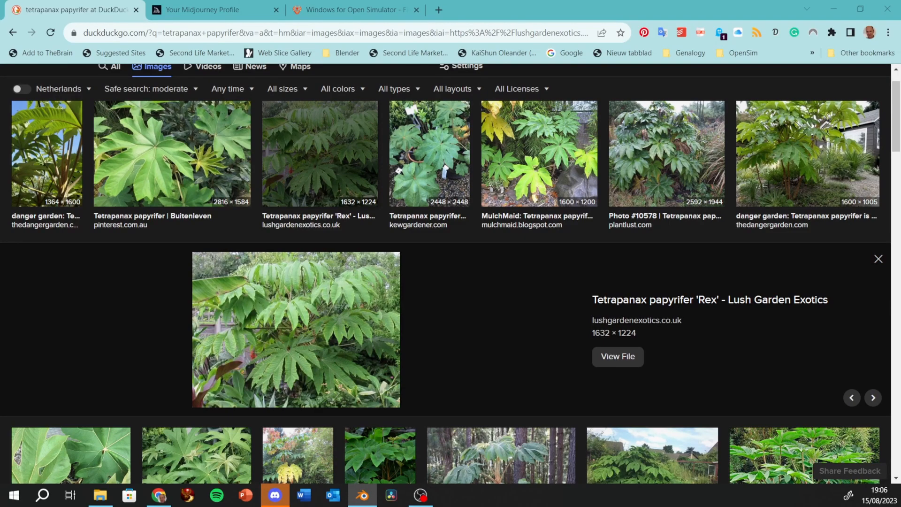
Step: Switch to Blender, maximize its window and make the 3D viewport taller
left_click(362, 495)
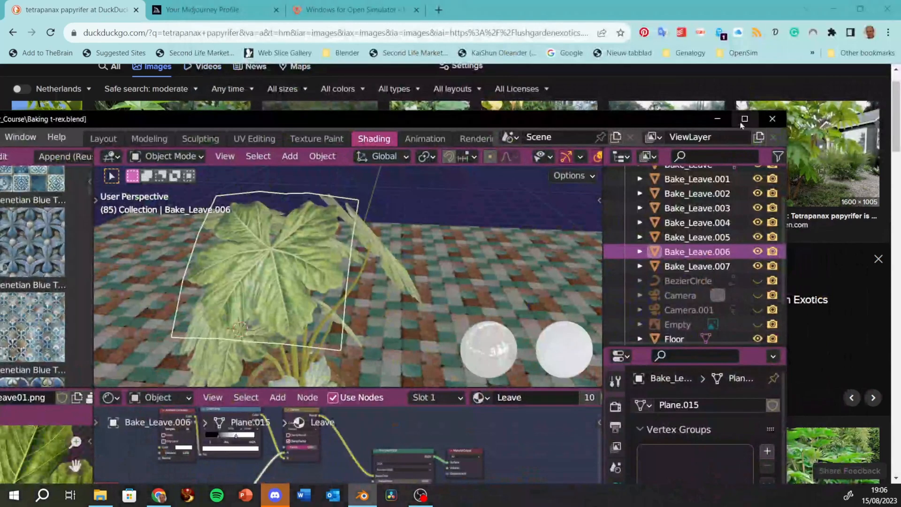
left_click(744, 119)
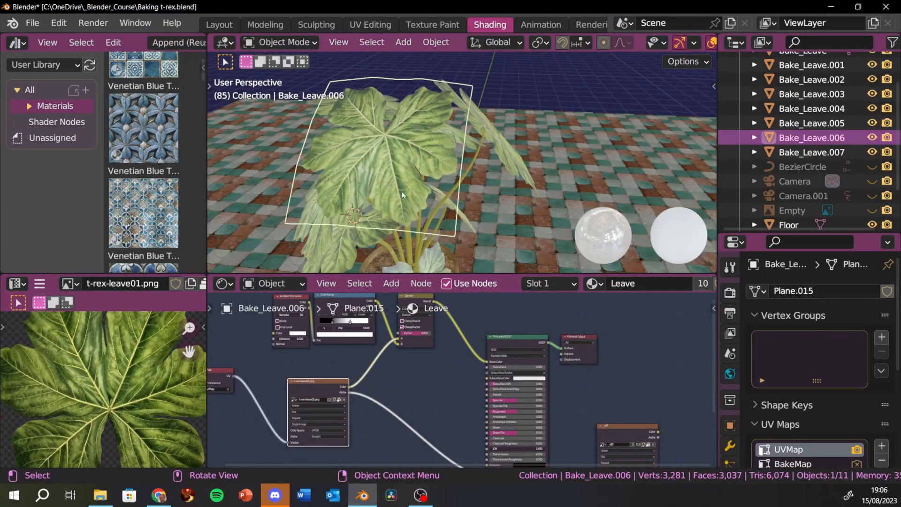
left_click_drag(308, 277, 314, 358)
Step: Examine the potted plant's overall shape, stems, soil and pot from several angles
scroll(389, 276, "down", 2)
middle_click_drag(395, 269, 455, 244)
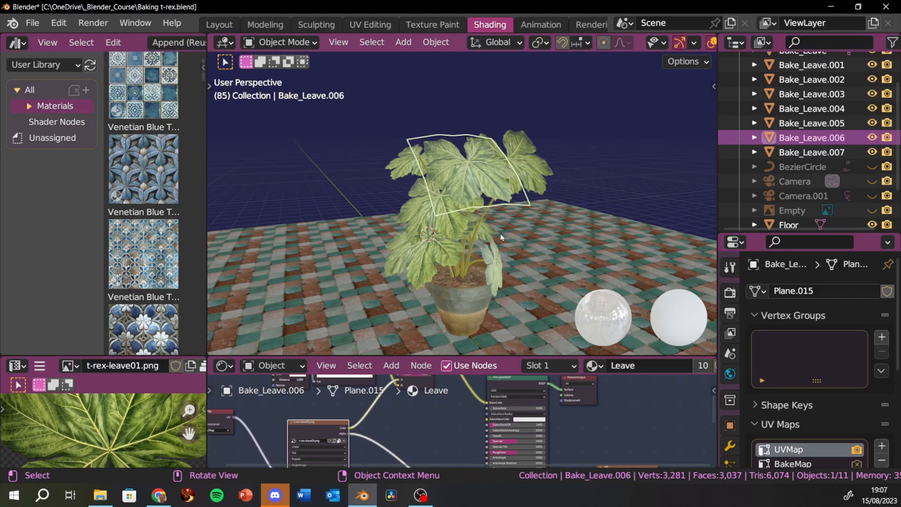
middle_click_drag(500, 233, 505, 180)
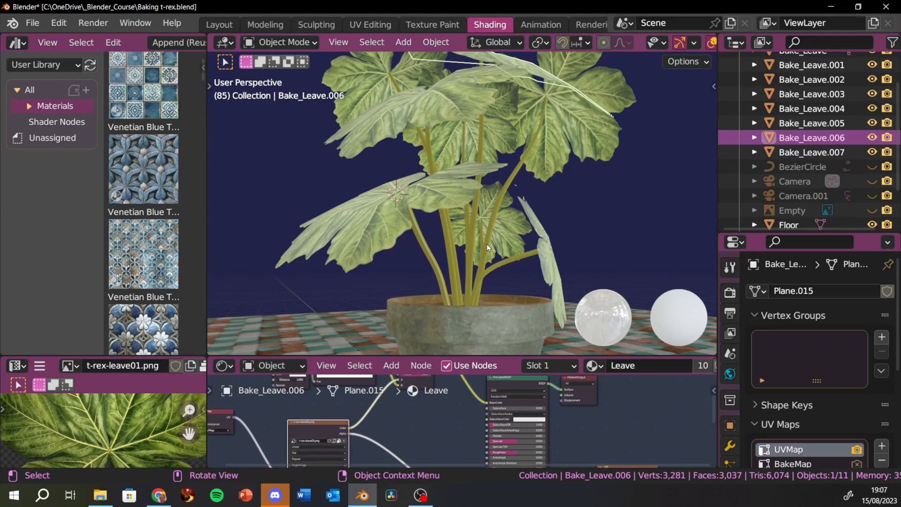
middle_click_drag(487, 243, 453, 267)
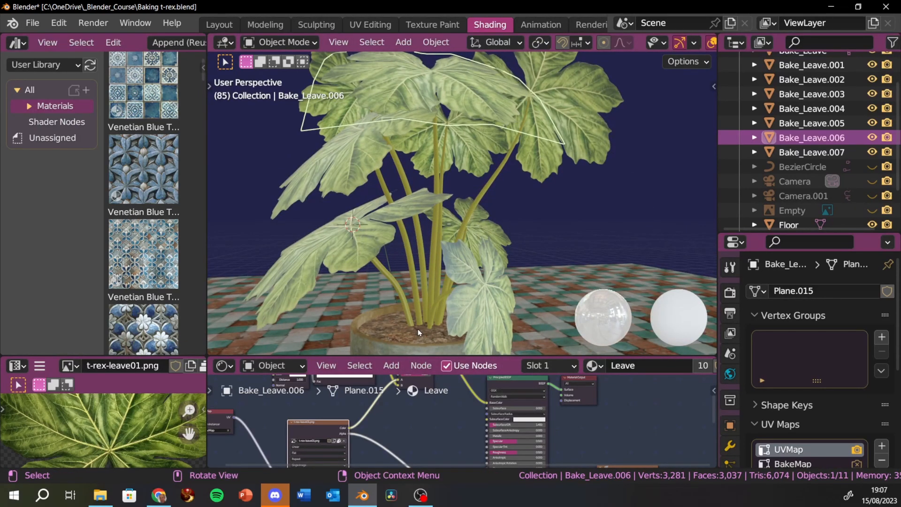
middle_click_drag(417, 329, 427, 341)
scroll(427, 294, "up", 4)
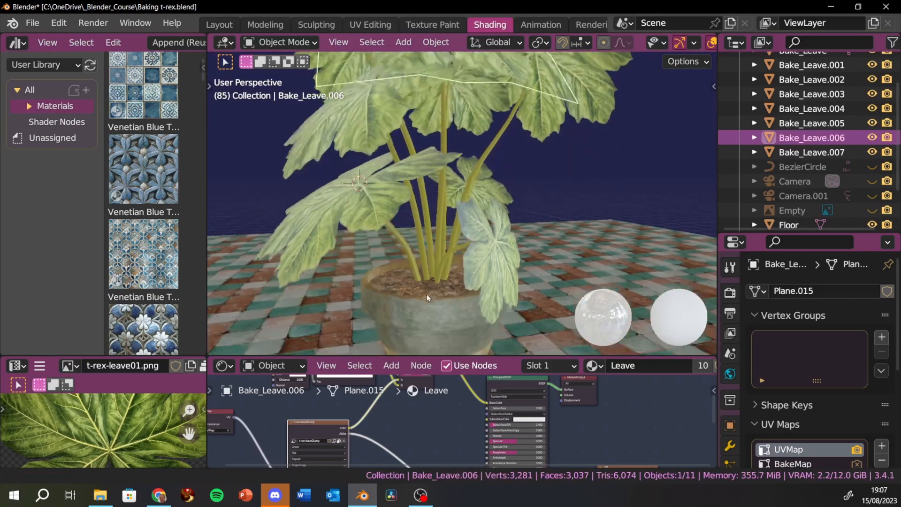
middle_click_drag(425, 225, 431, 253)
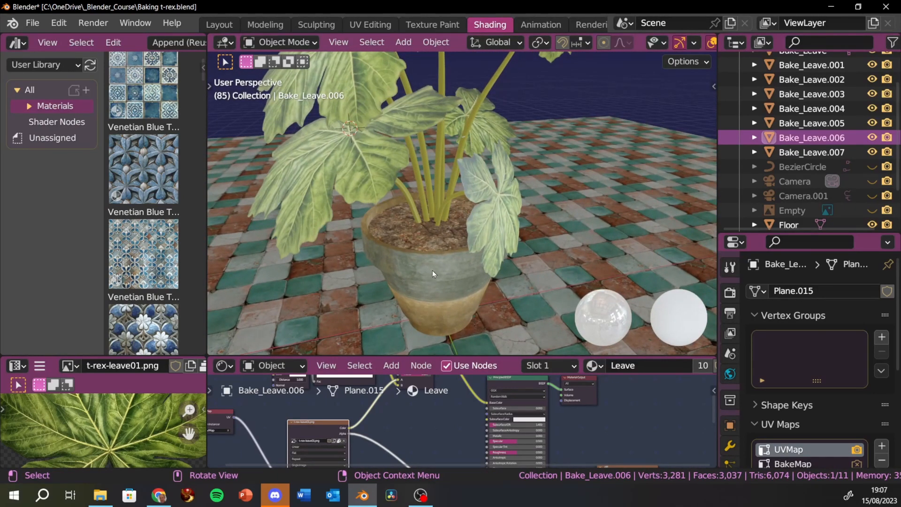
middle_click_drag(433, 264, 421, 247)
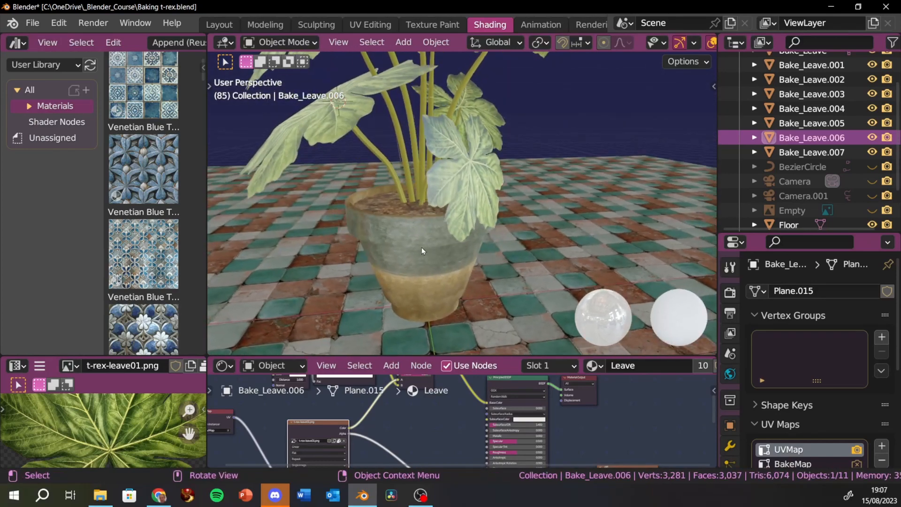
scroll(423, 249, "up", 5)
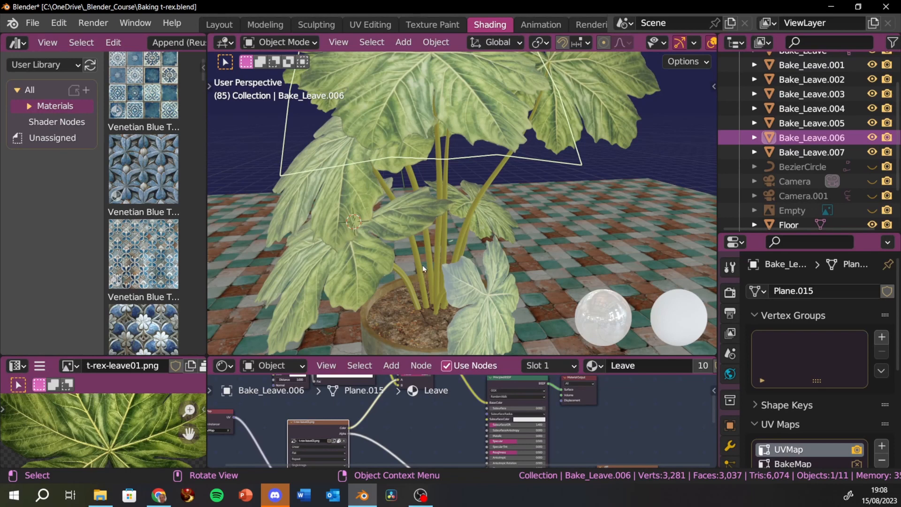
Step: Examine the arrangement and bending of the leaves from the front, the side and above
middle_click_drag(449, 285, 459, 305)
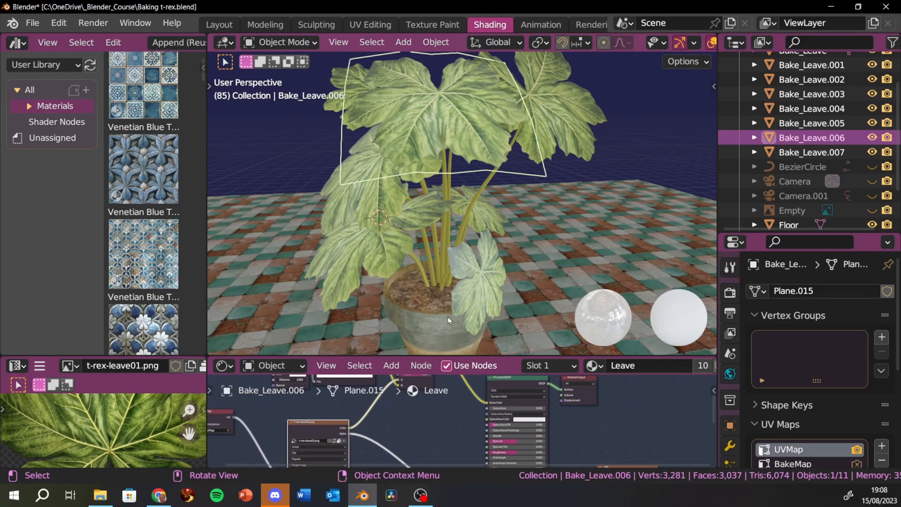
middle_click_drag(446, 317, 491, 324)
middle_click_drag(454, 308, 462, 303)
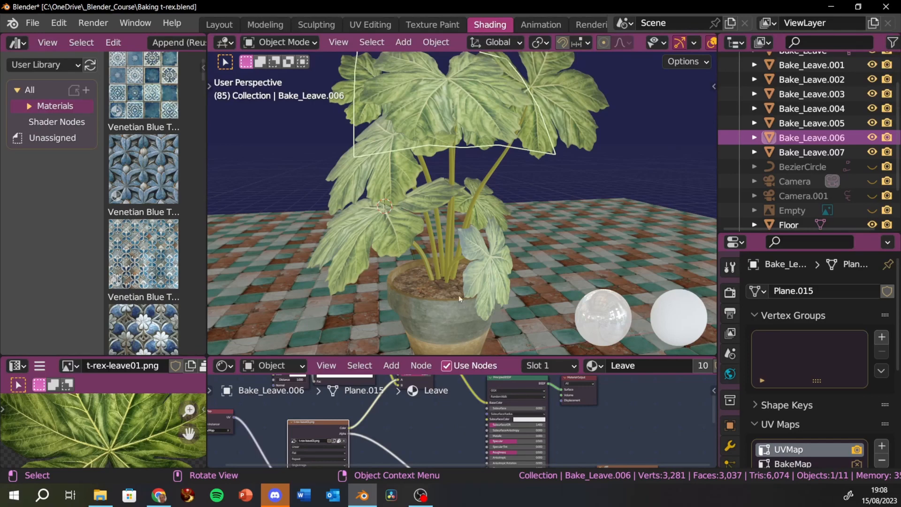
middle_click_drag(443, 228, 669, 221)
middle_click_drag(585, 139, 521, 225)
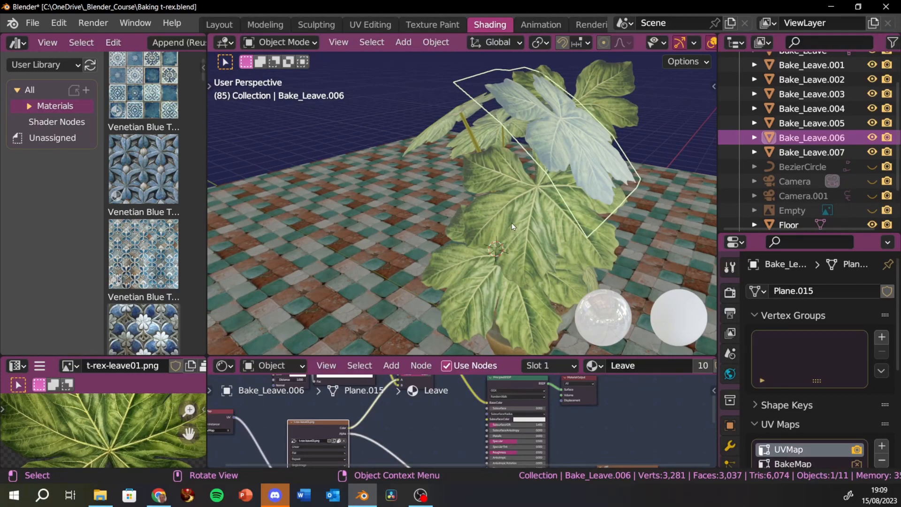
middle_click_drag(531, 234, 494, 216)
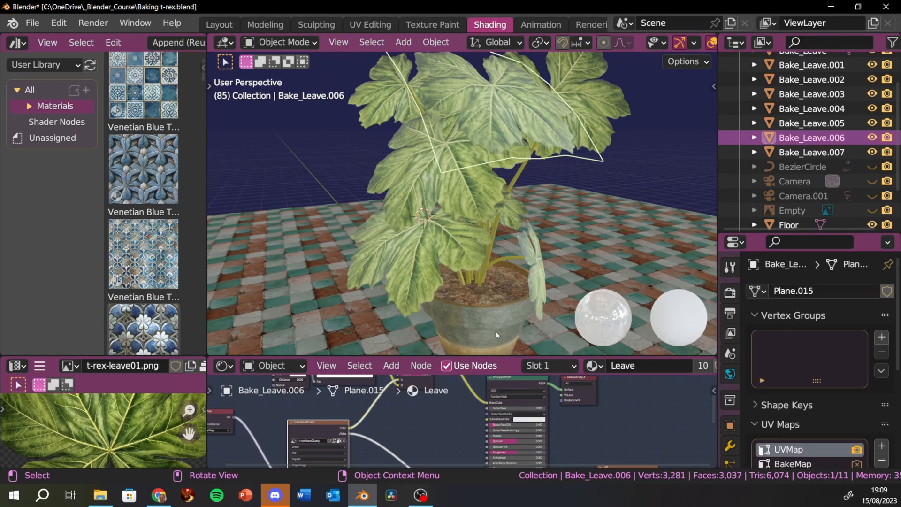
middle_click_drag(498, 323, 438, 288)
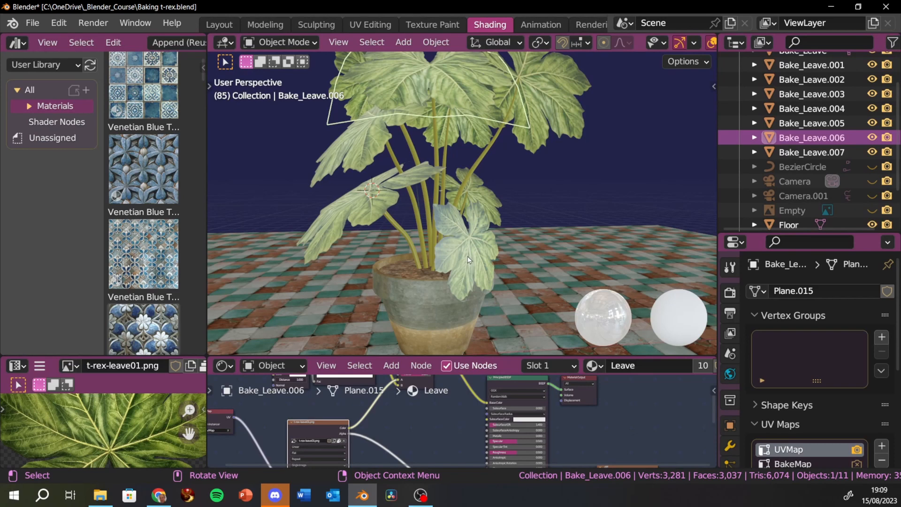
middle_click_drag(469, 260, 469, 282)
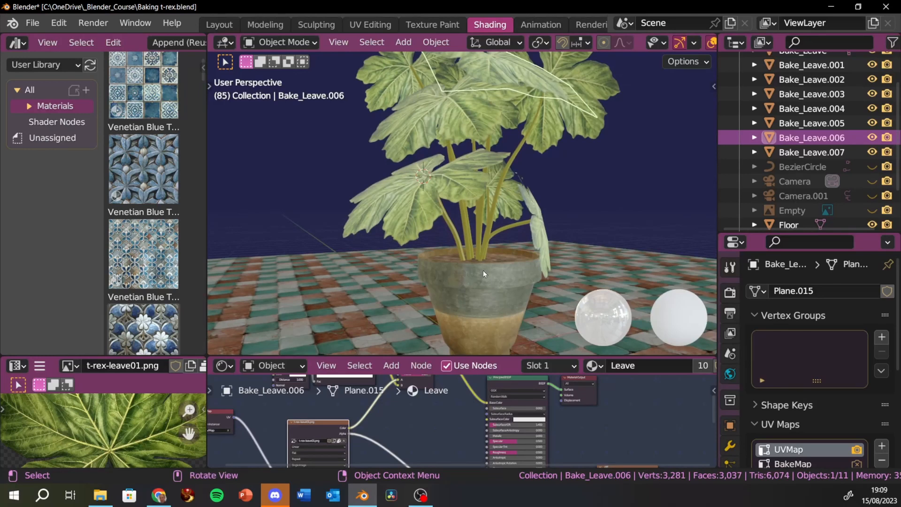
middle_click_drag(501, 251, 533, 257)
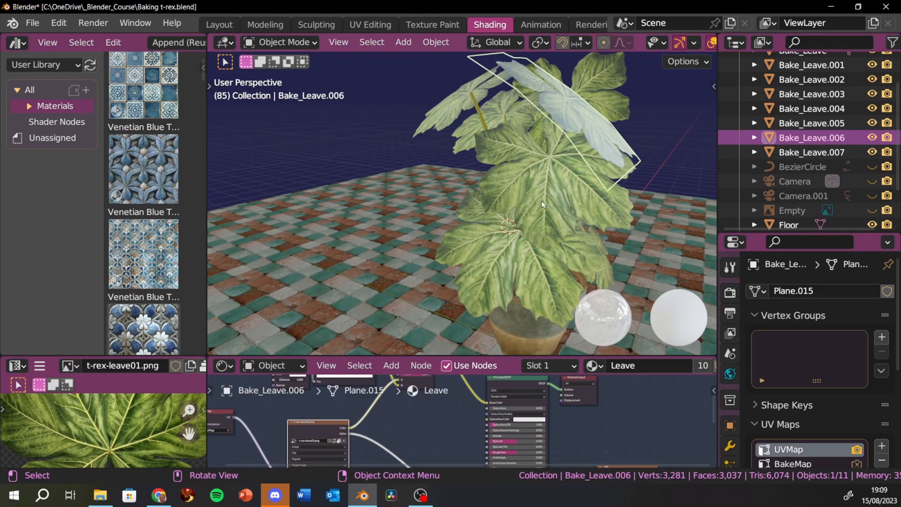
middle_click_drag(489, 284, 416, 279)
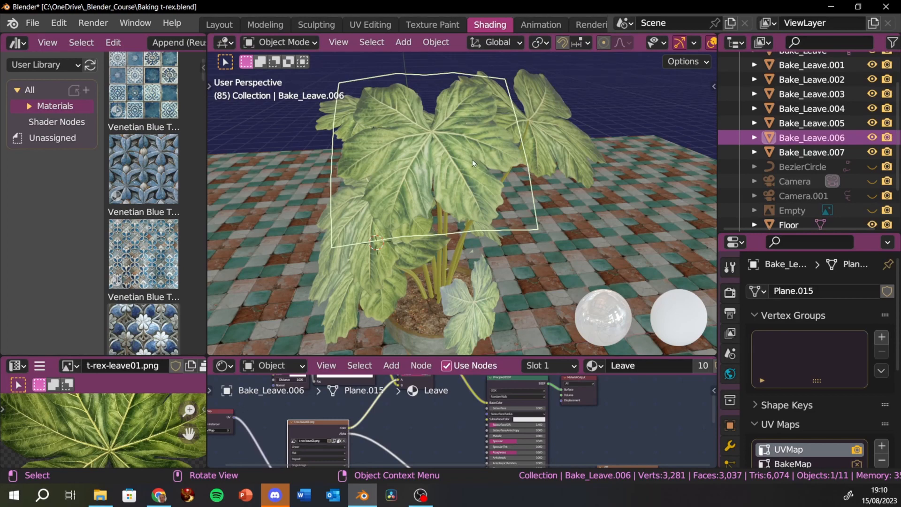
middle_click_drag(472, 158, 482, 176)
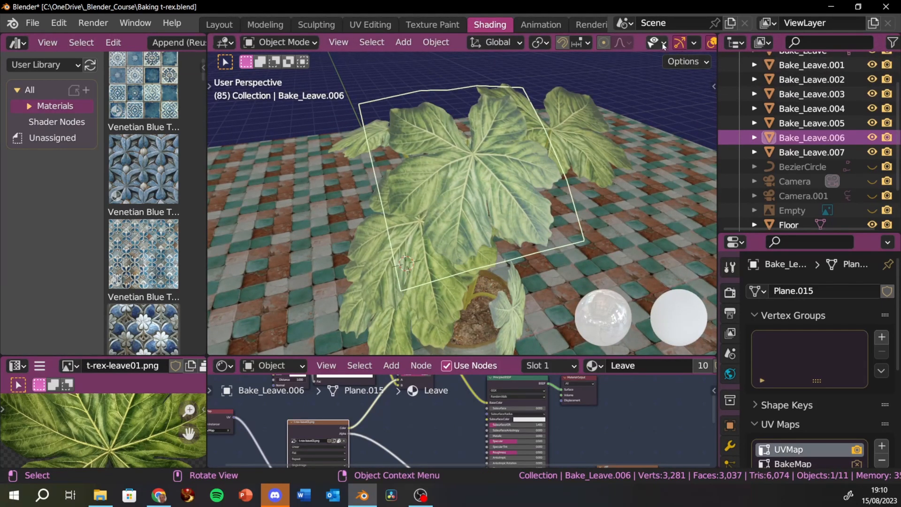
Step: Show the plant in rendered shading and inspect the light and shadows on its leaves from several angles
scroll(683, 48, "down", 5)
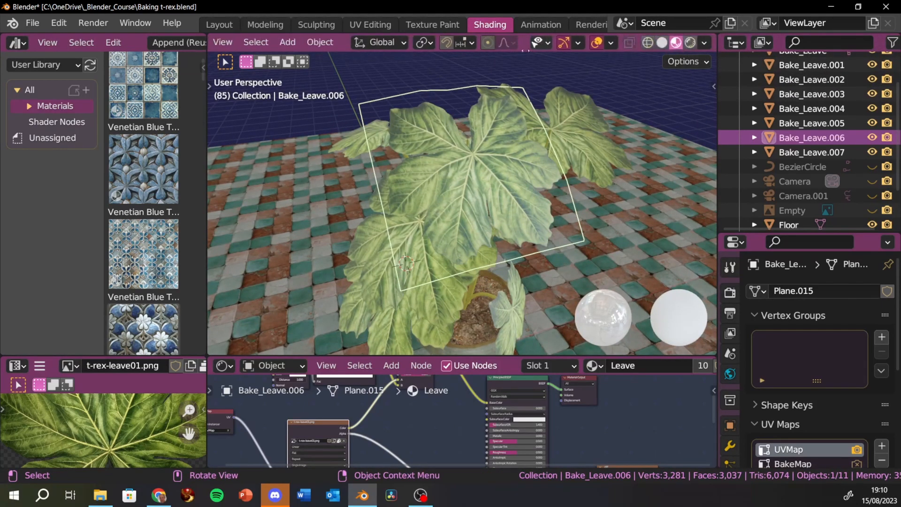
left_click(697, 44)
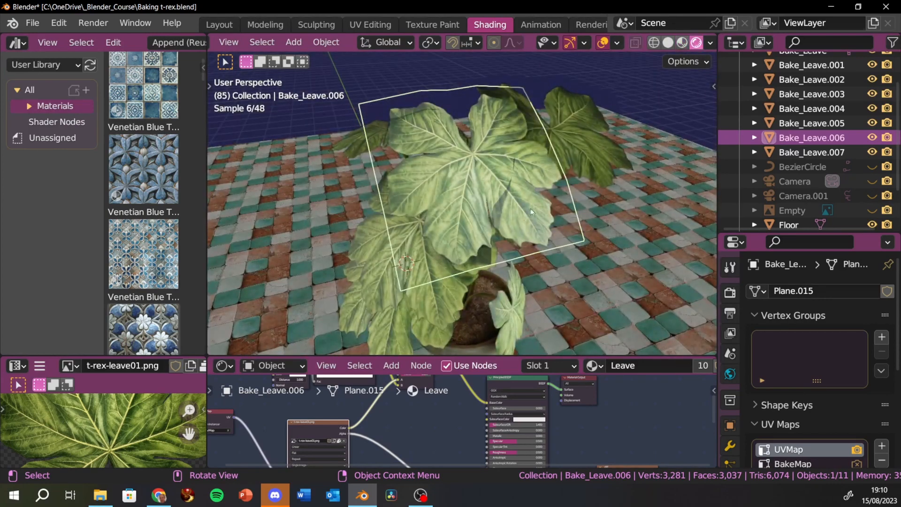
middle_click_drag(530, 209, 462, 198)
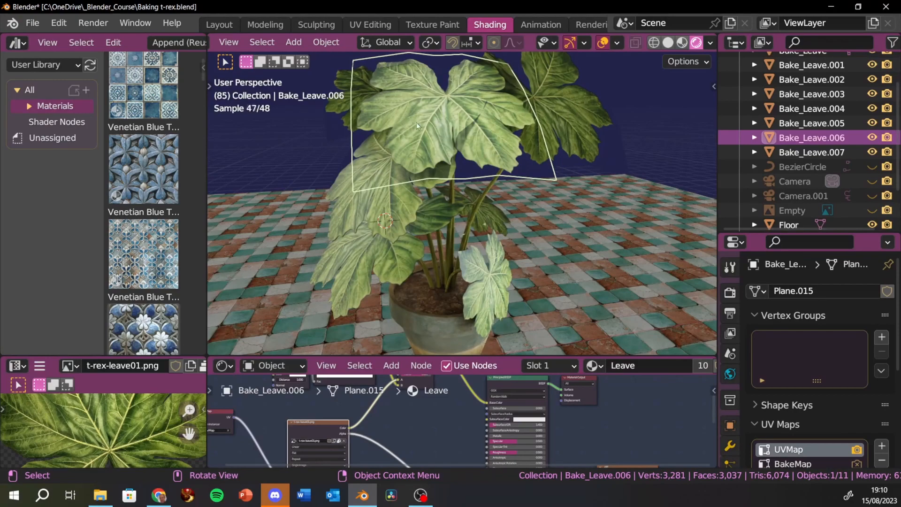
middle_click_drag(465, 108, 331, 188)
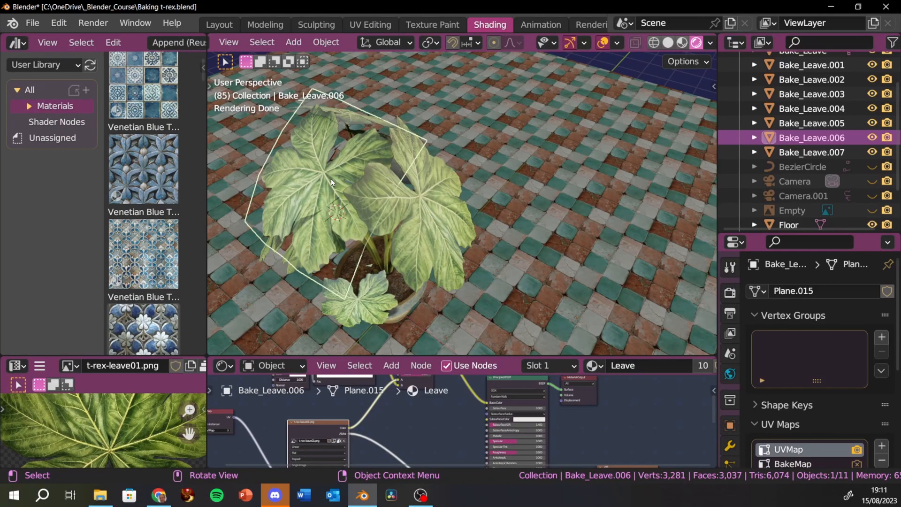
middle_click_drag(331, 178, 367, 180)
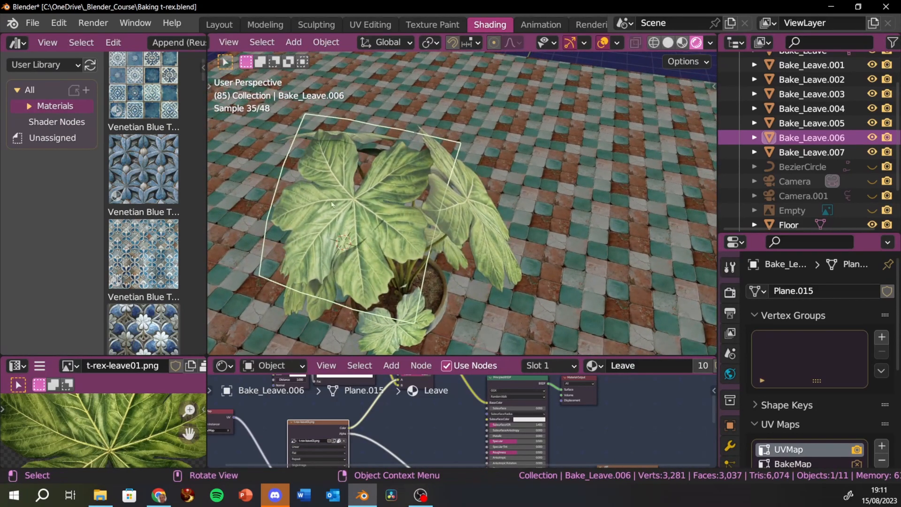
middle_click_drag(332, 145, 398, 212)
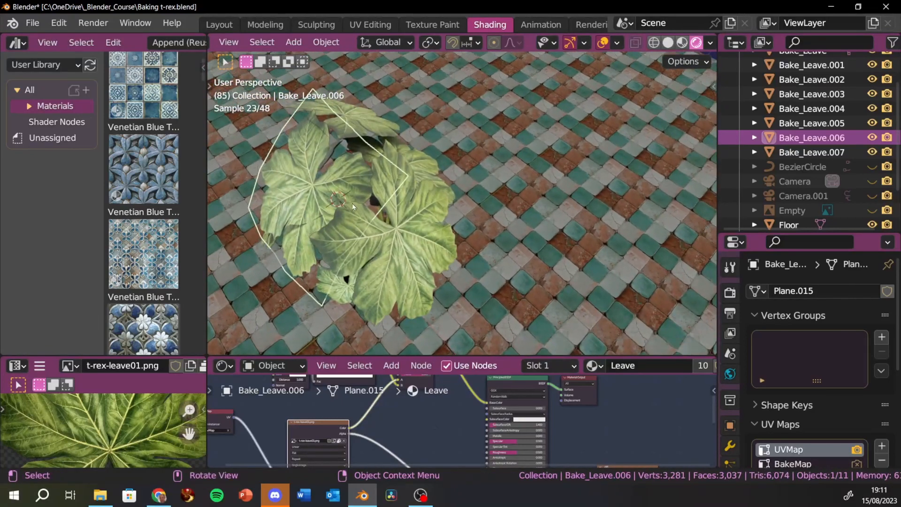
middle_click_drag(339, 224, 334, 199)
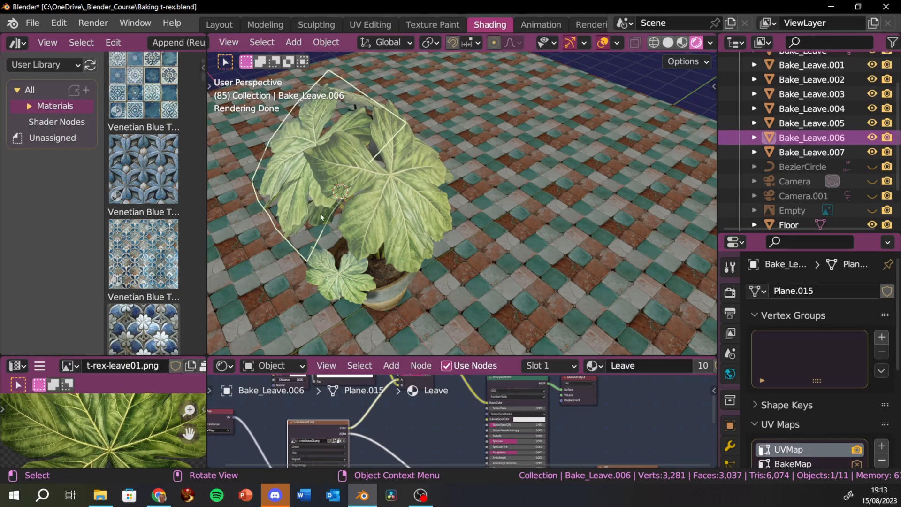
middle_click_drag(314, 197, 406, 201)
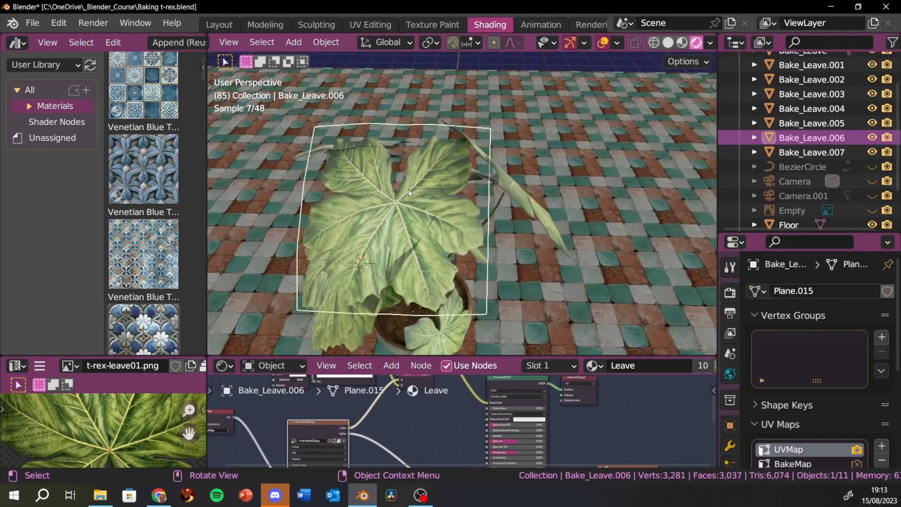
Step: Isolate the leaf Bake_Leave.006 in local view and look at it from the front and at an angle
key("KP_1")
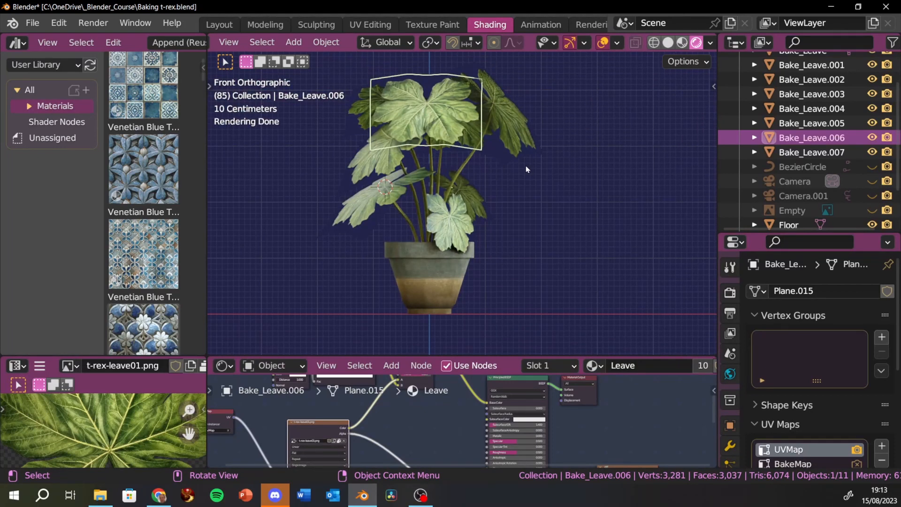
key("KP_Divide")
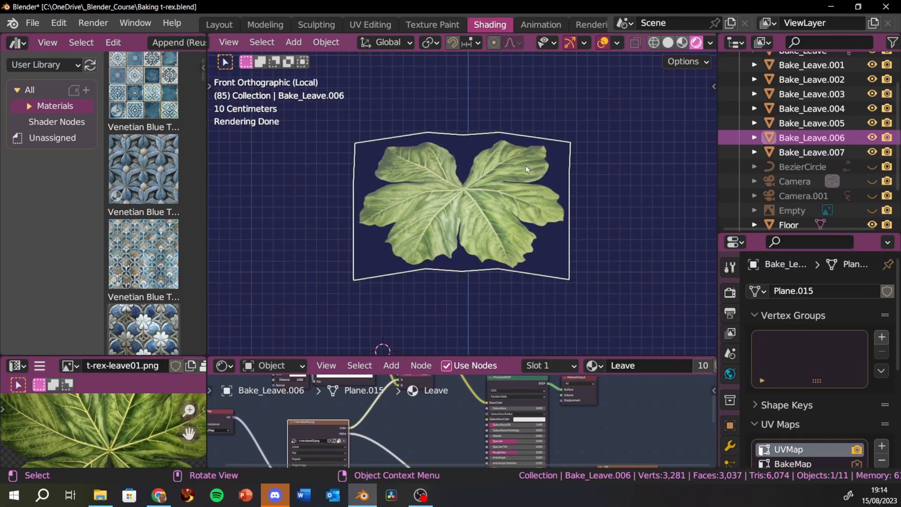
mouse_move(525, 166)
middle_mouse_down()
mouse_move(587, 179)
mouse_move(596, 207)
mouse_move(569, 248)
mouse_move(603, 165)
middle_mouse_up()
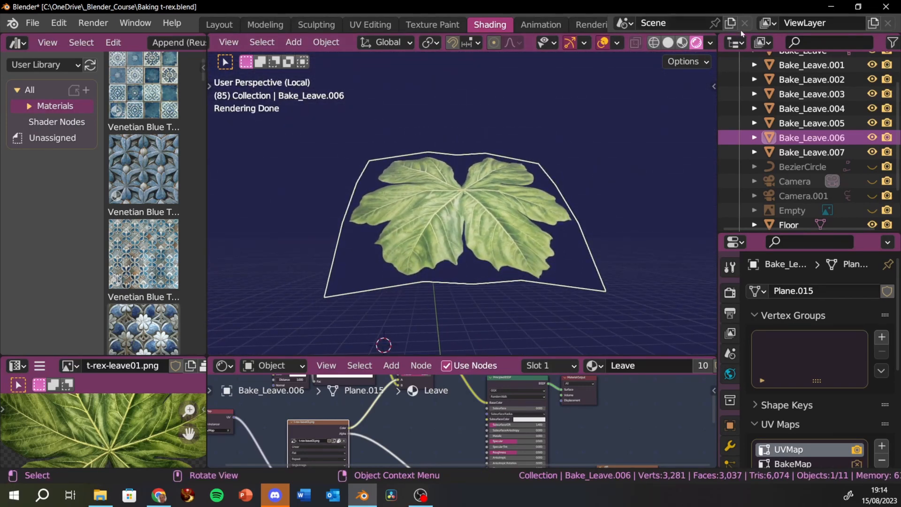
Step: Show the isolated leaf in solid shading and enter Edit Mode to inspect its mesh grid
left_click(669, 44)
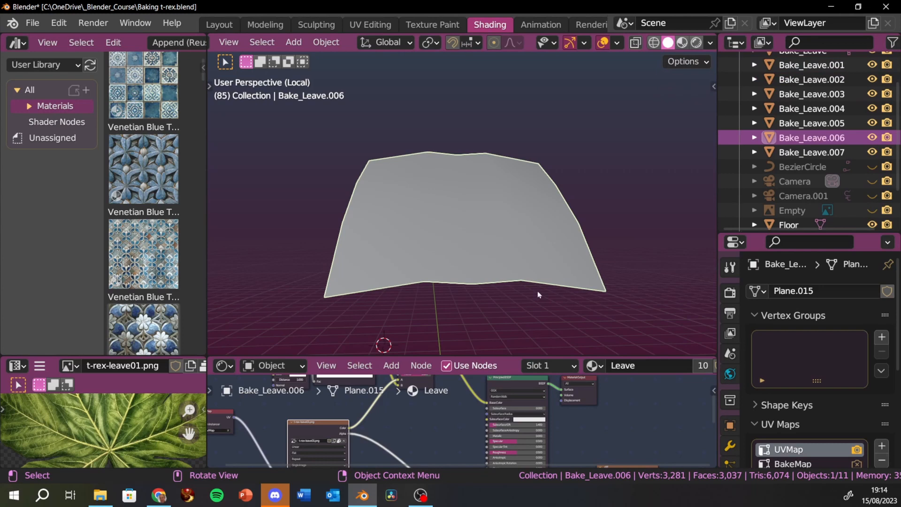
key("Tab")
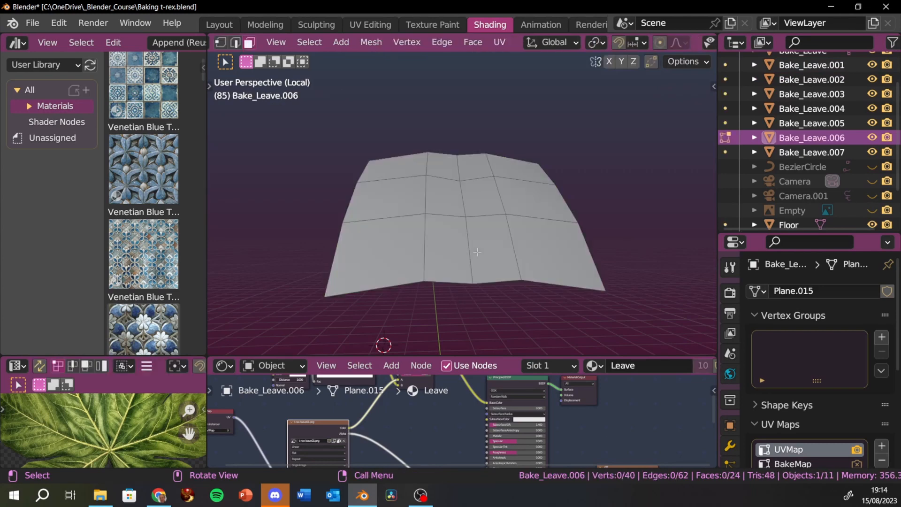
middle_click_drag(580, 203, 625, 213)
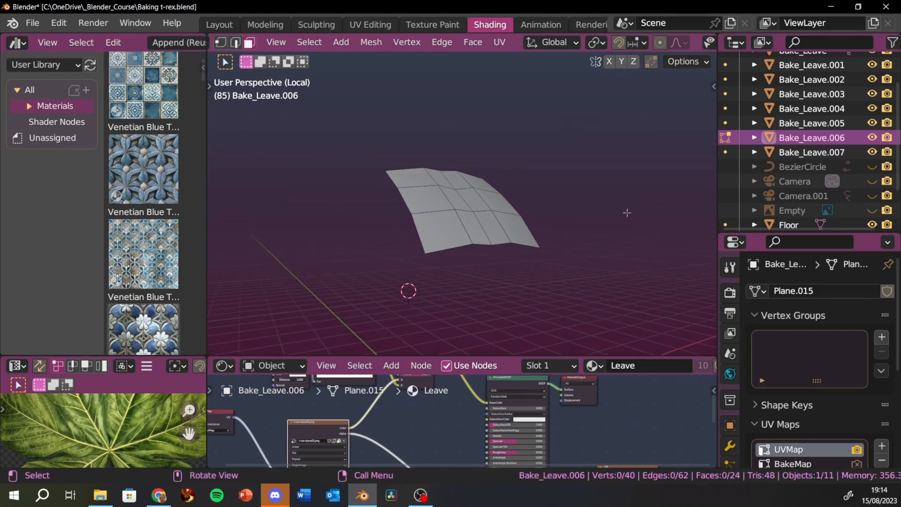
Step: Look at the Tetrapanax papyrifer 'Rex' reference photo in the Chrome browser and return to Blender
key("alt")
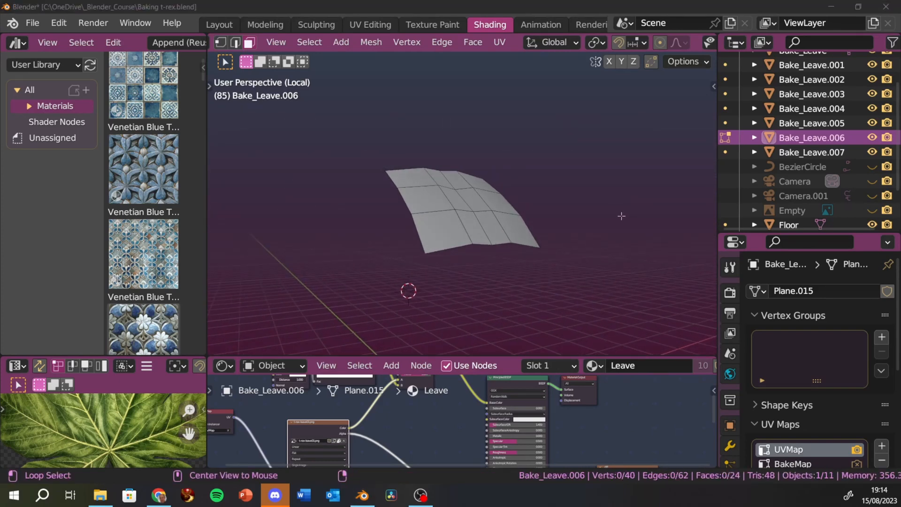
key("alt+Tab")
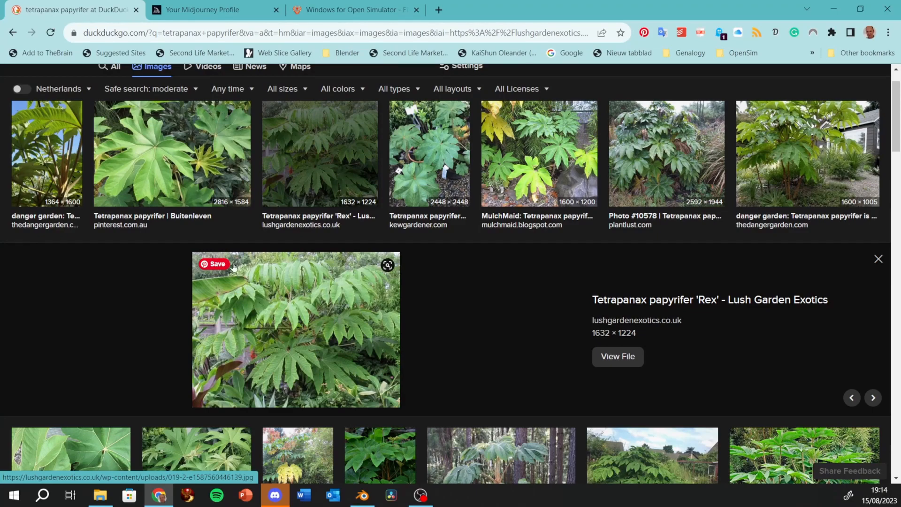
key("alt+Tab")
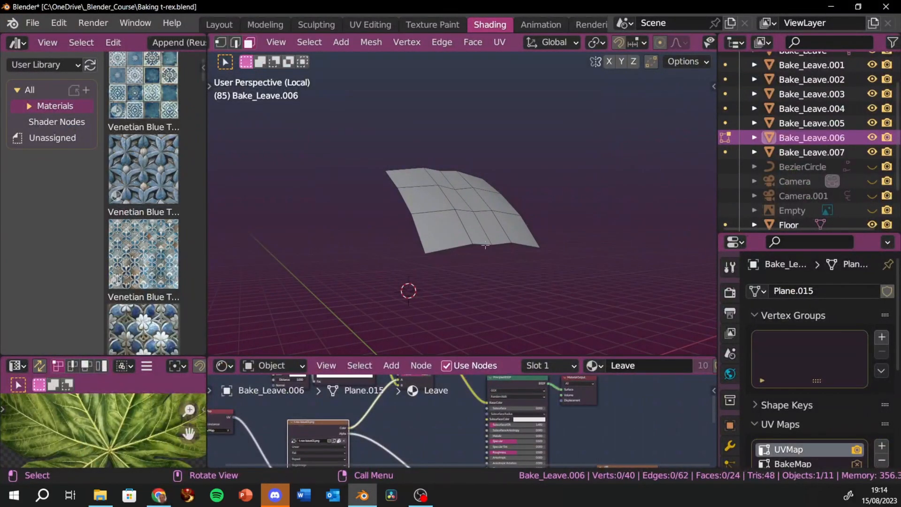
Step: Examine the leaf mesh's grid and bends at an angle, from its edge and from above
middle_click_drag(485, 245, 456, 120)
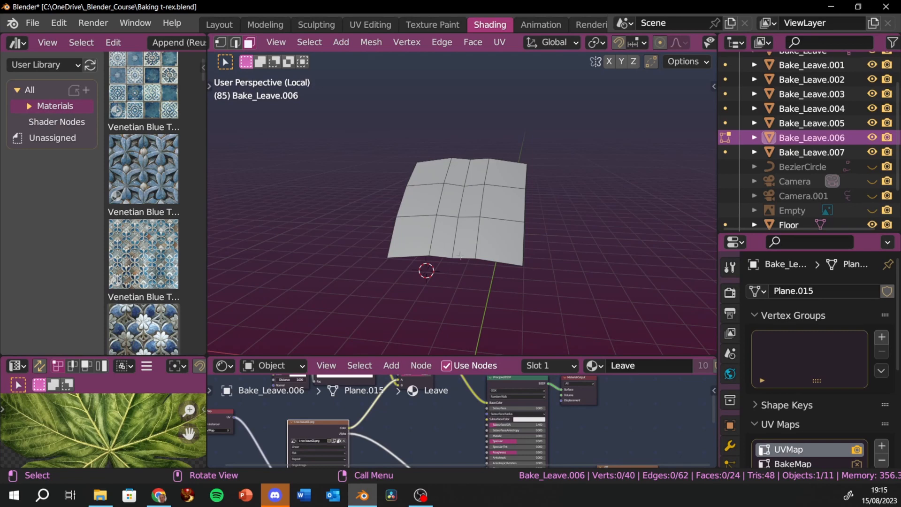
middle_click_drag(462, 268, 488, 133)
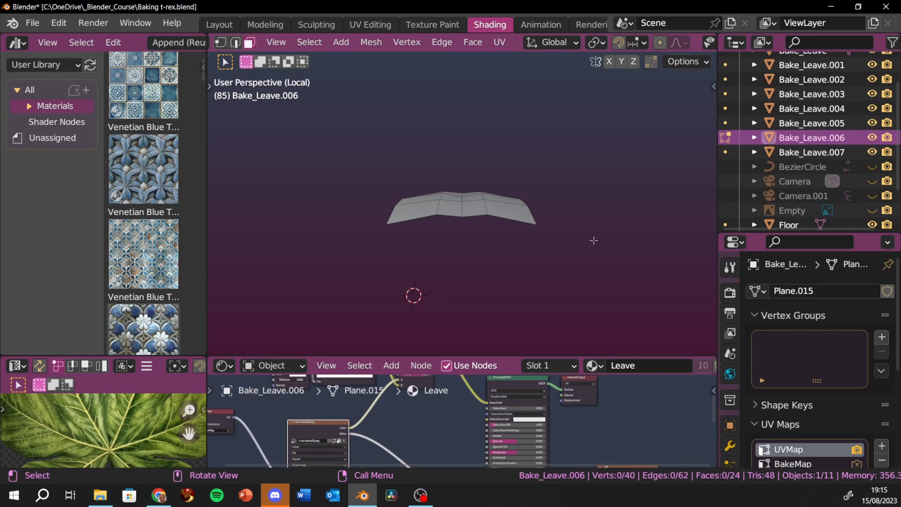
middle_click_drag(475, 252, 417, 287)
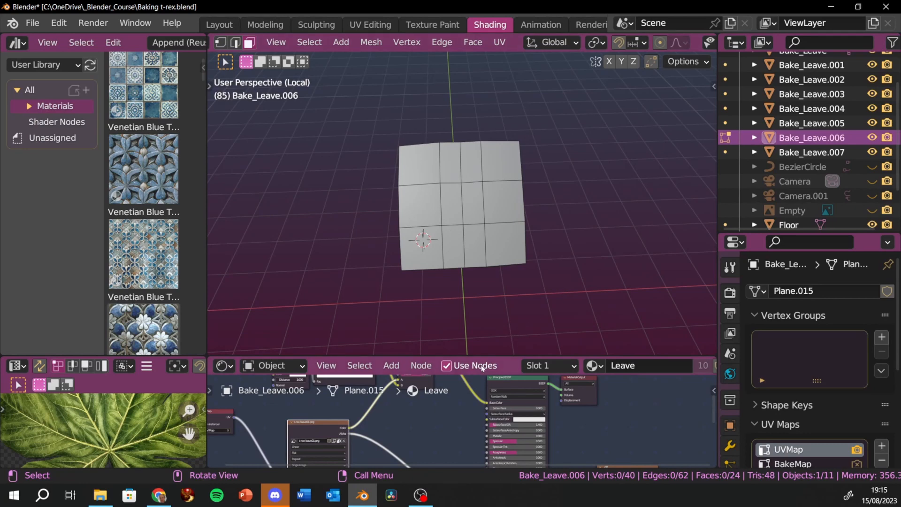
Step: Cut the link from the leaf image's Alpha to the Principled BSDF's Alpha, and enlarge the UV editor to show the whole leaf texture
left_click_drag(481, 356, 501, 158)
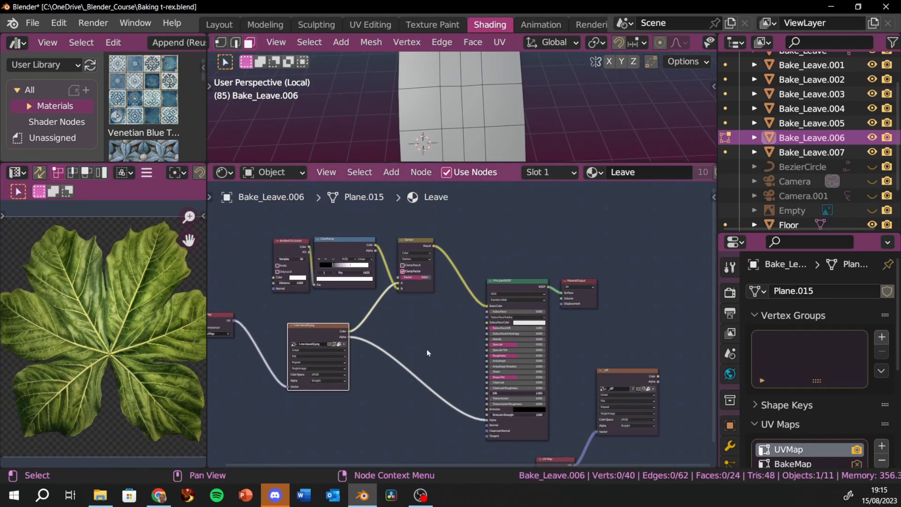
scroll(427, 371, "down", 2)
right_click_drag(439, 353, 445, 387, "ctrl")
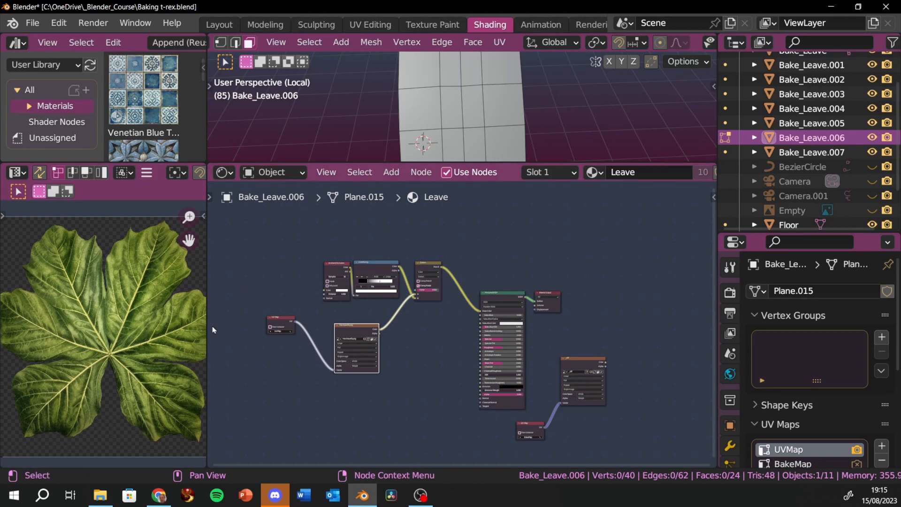
left_click_drag(206, 330, 299, 323)
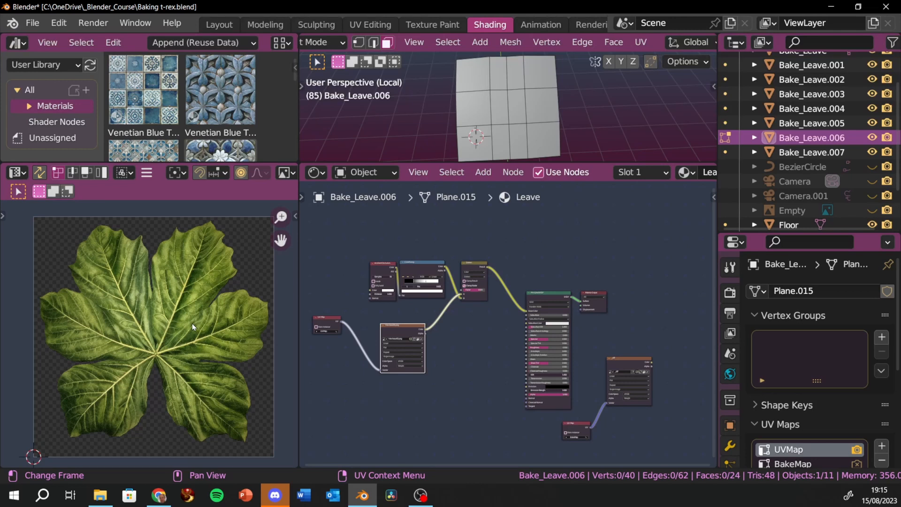
Step: Switch to the Chrome browser and examine the tetrapanax papyrifer photos in the image search results
key("alt+Tab")
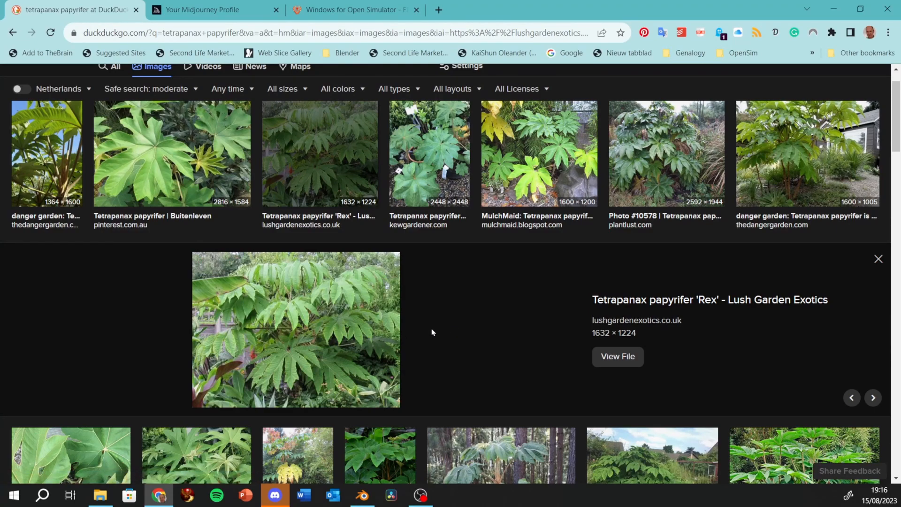
mouse_move(316, 338)
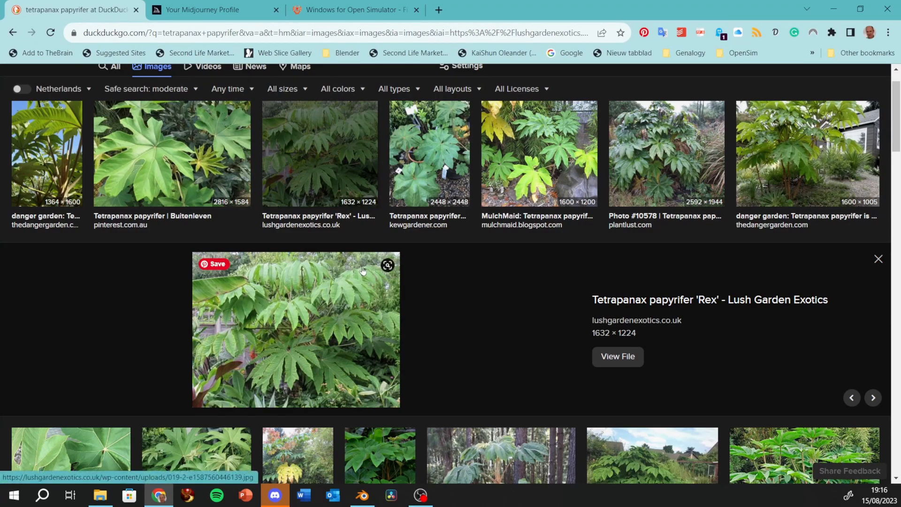
scroll(363, 270, "down", 1)
scroll(328, 291, "up", 2)
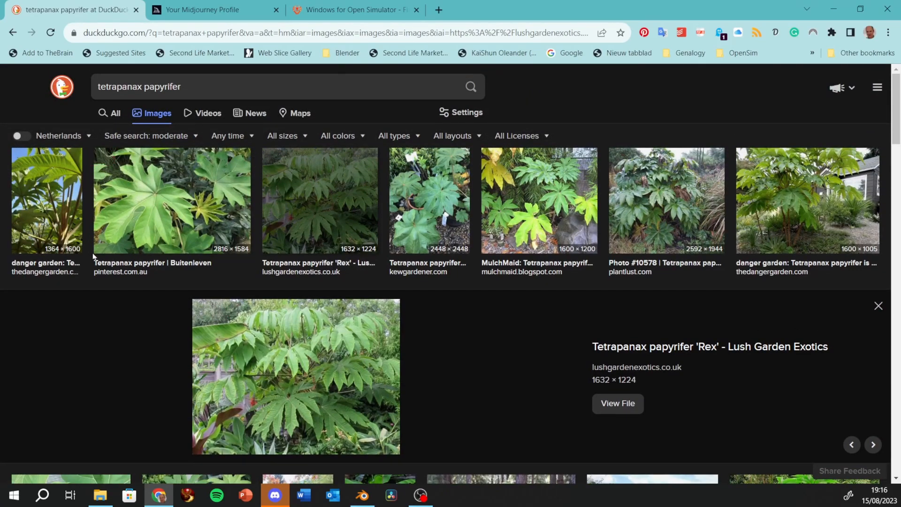
scroll(250, 265, "down", 5)
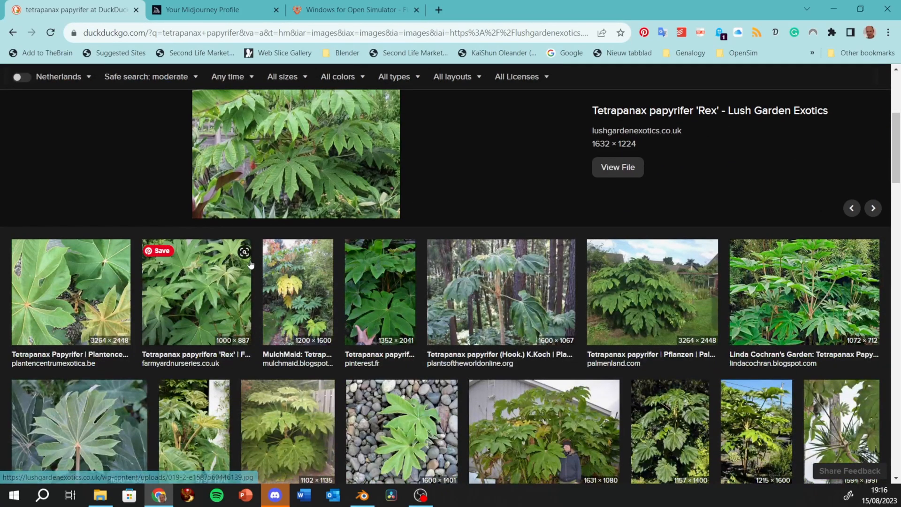
scroll(250, 264, "down", 1)
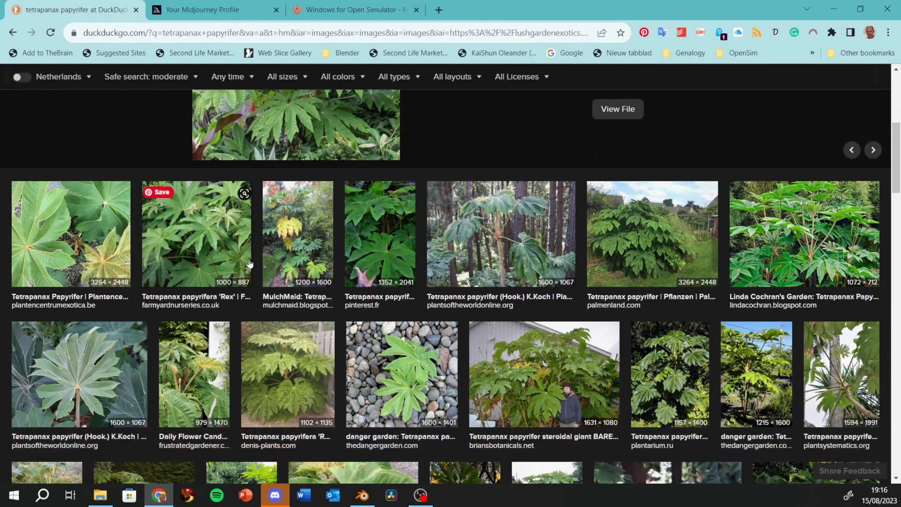
scroll(326, 369, "down", 4)
scroll(327, 368, "down", 2)
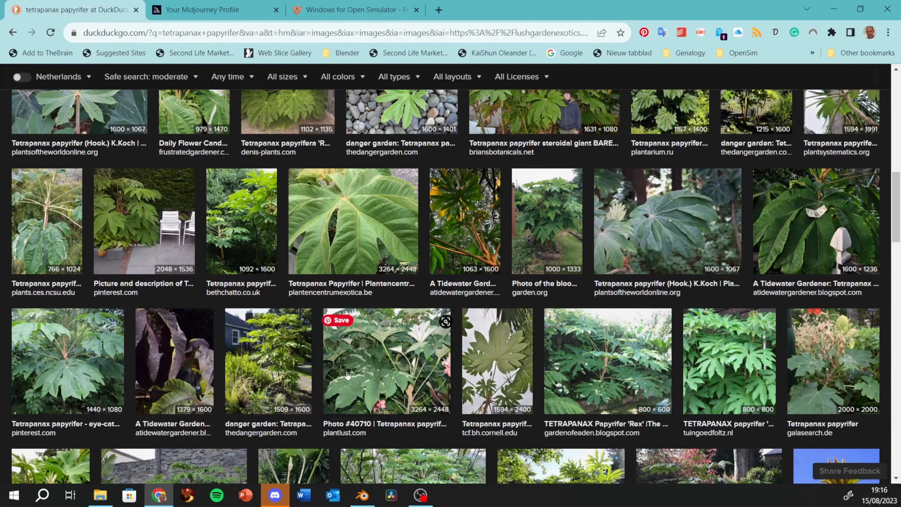
scroll(348, 376, "down", 2)
scroll(388, 374, "down", 3)
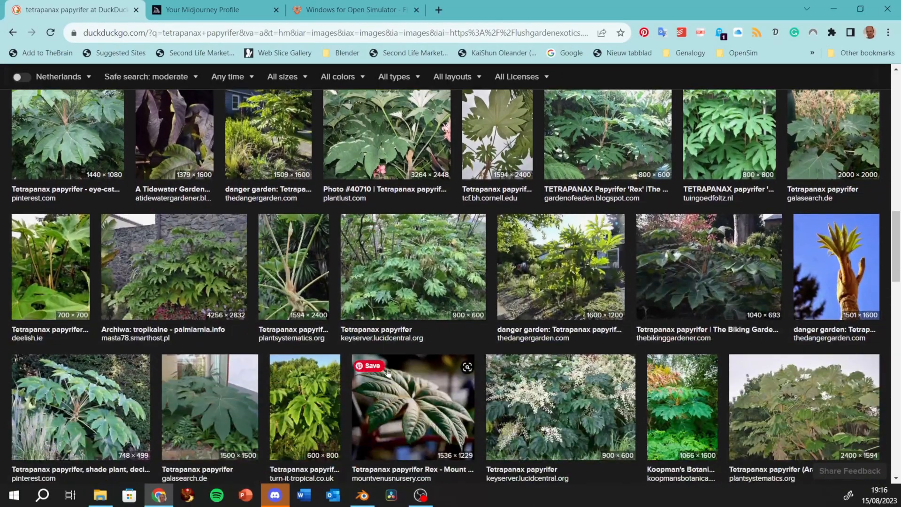
scroll(631, 351, "down", 3)
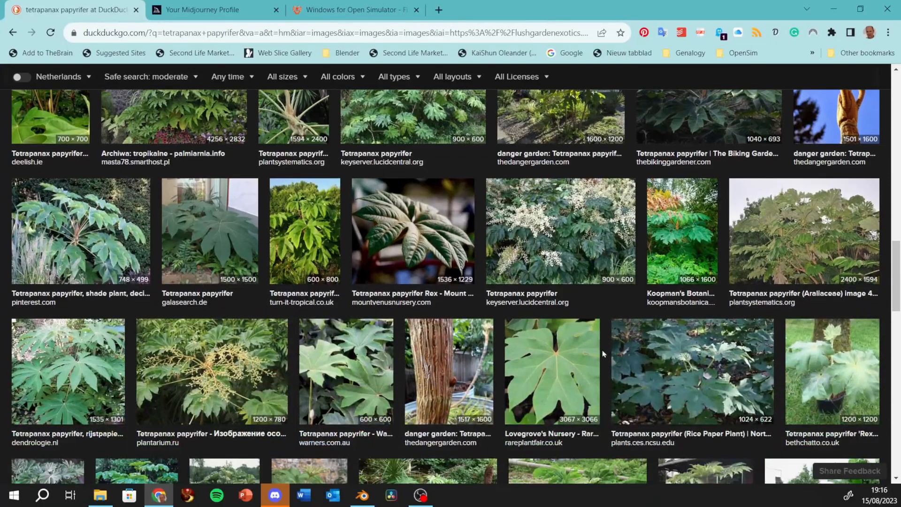
scroll(683, 367, "down", 2)
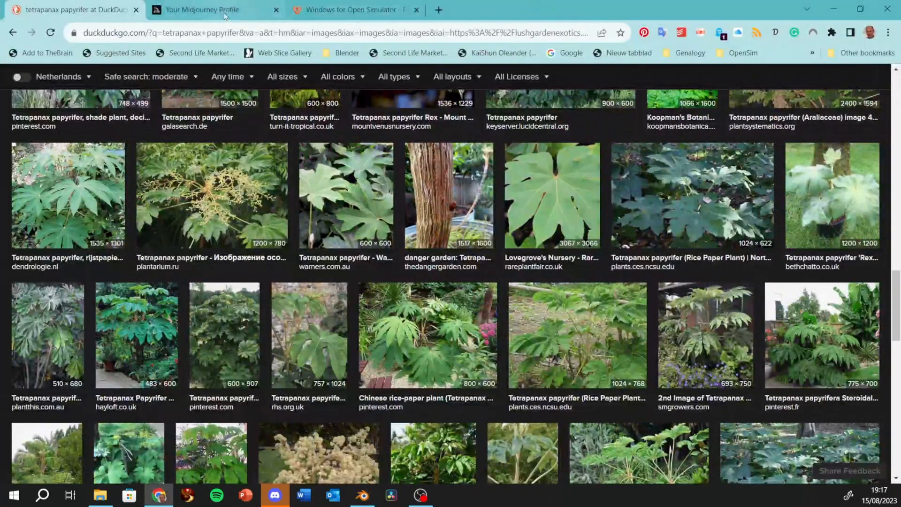
Step: Show the Midjourney profile page and browse its gallery of generated images
left_click(207, 10)
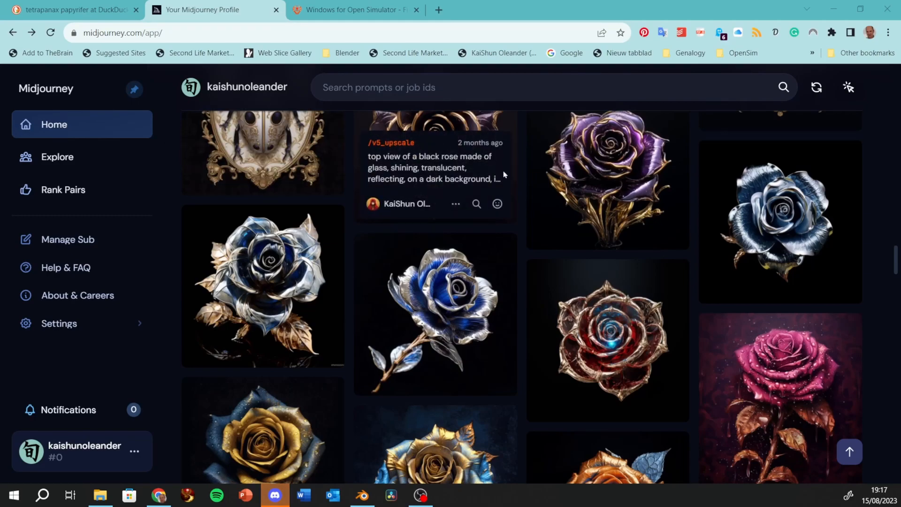
scroll(54, 346, "up", 10)
scroll(72, 241, "down", 10)
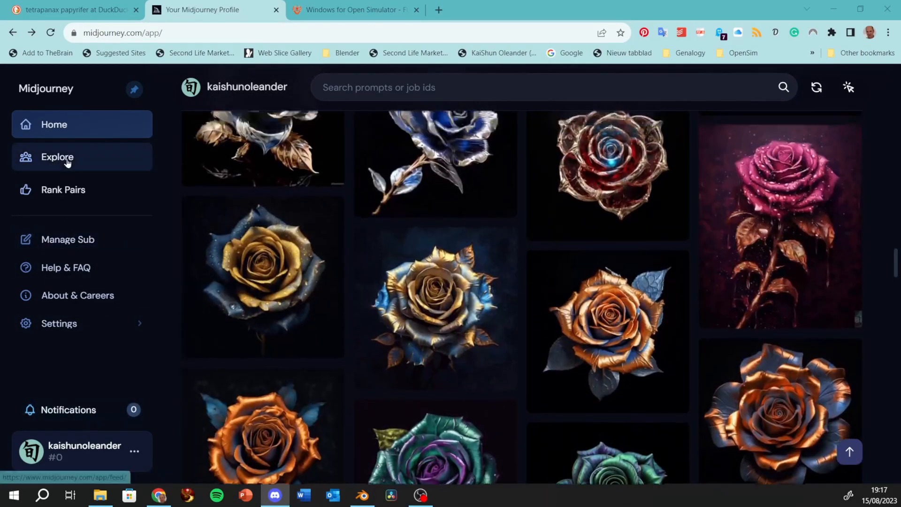
scroll(68, 161, "up", 5)
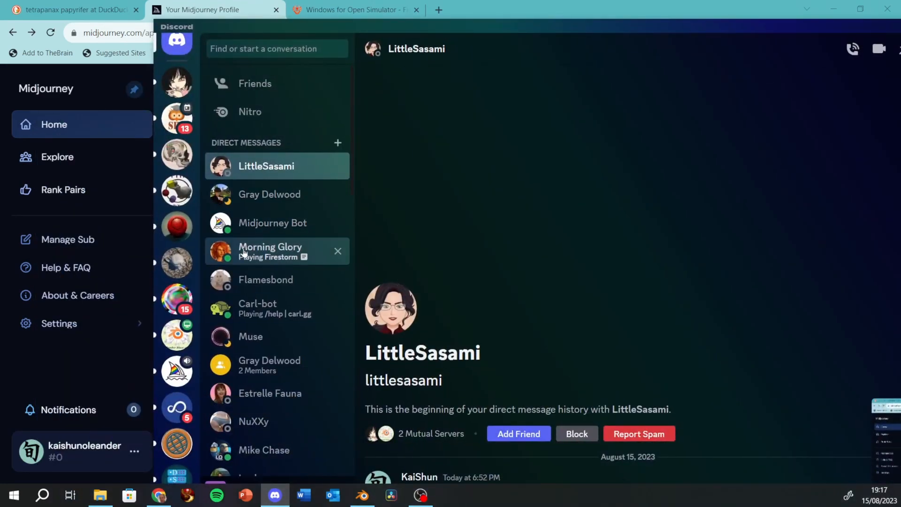
Step: Open the Midjourney Bot conversation in Discord and bring its window fully into view, maximised
left_click(255, 231)
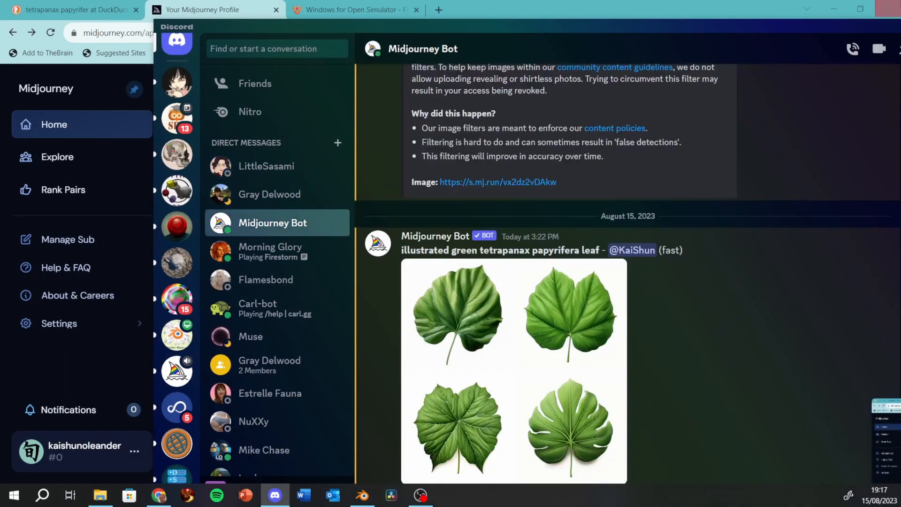
left_click(861, 10)
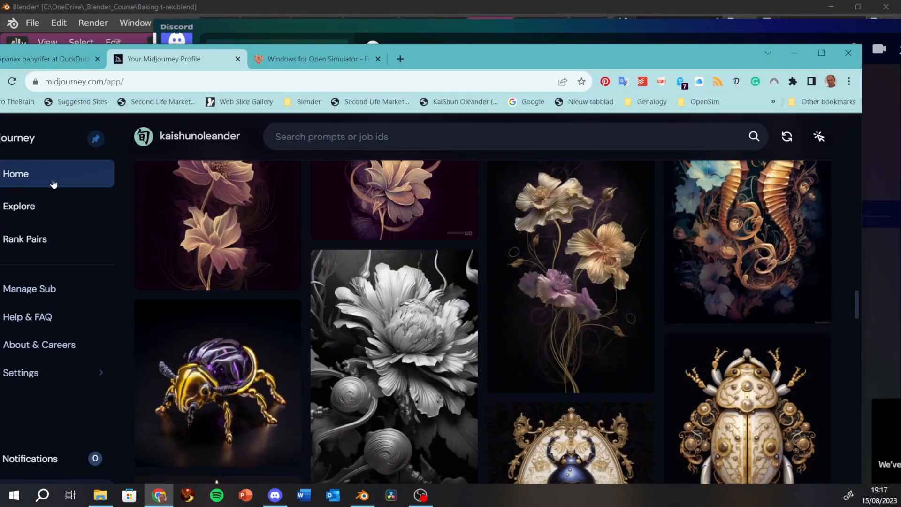
scroll(469, 227, "down", 3)
scroll(470, 227, "down", 10)
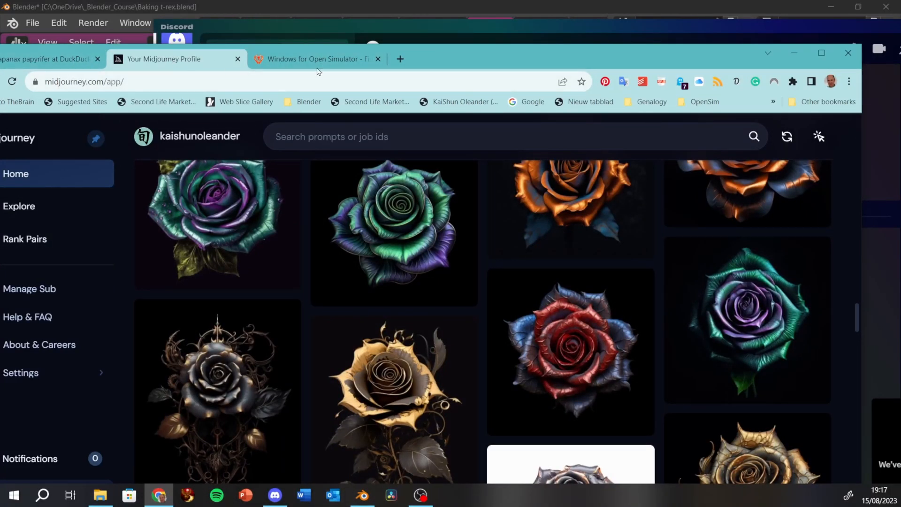
left_click(688, 81)
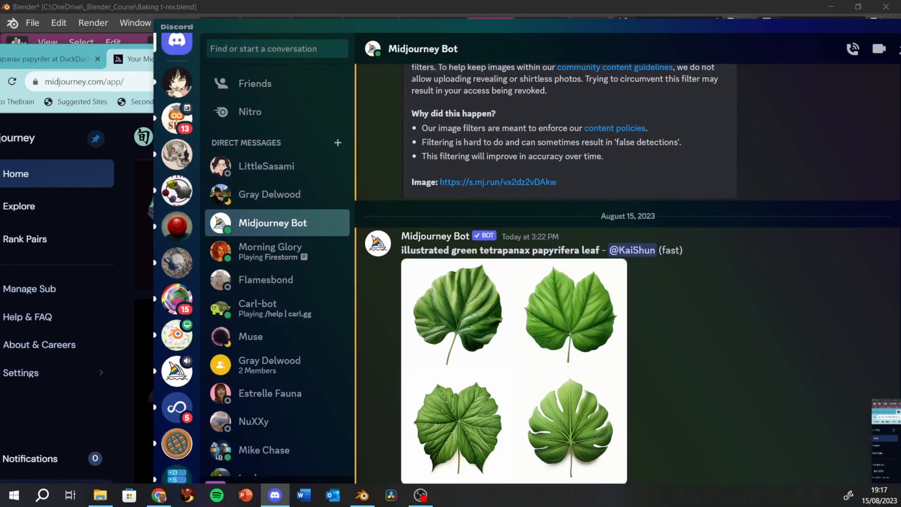
left_click_drag(593, 29, 366, 49)
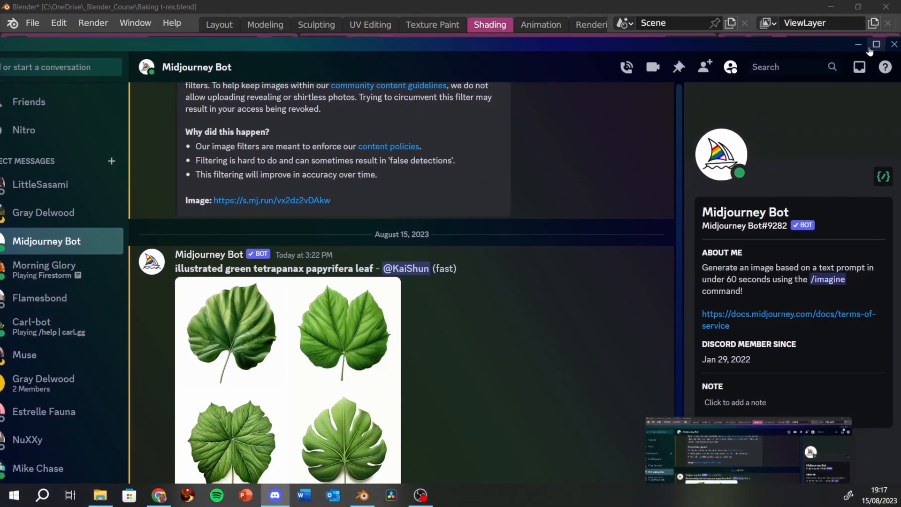
left_click(876, 47)
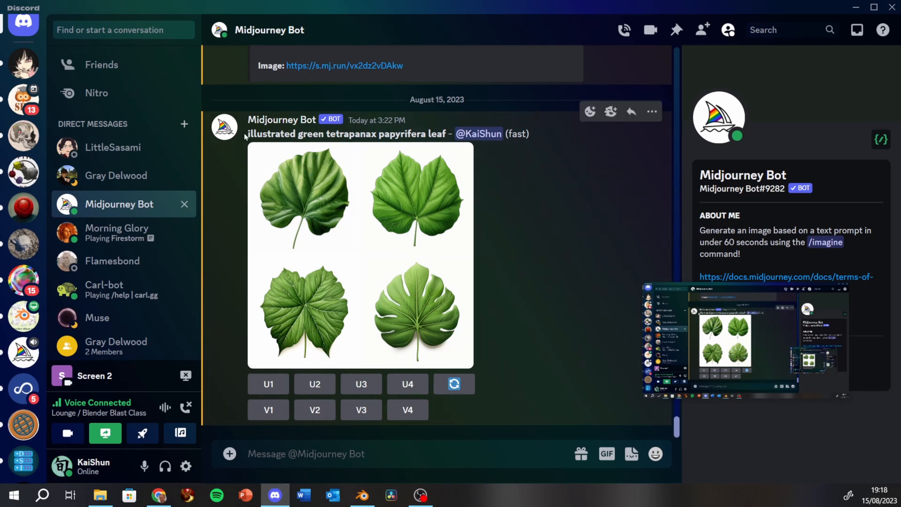
Step: Reuse the earlier prompt "illustrated green tetrapanax papyrifera leaf" in a new /imagine request to Midjourney Bot and enlarge the generated image grid
left_click_drag(244, 136, 447, 140)
key("ctrl+c")
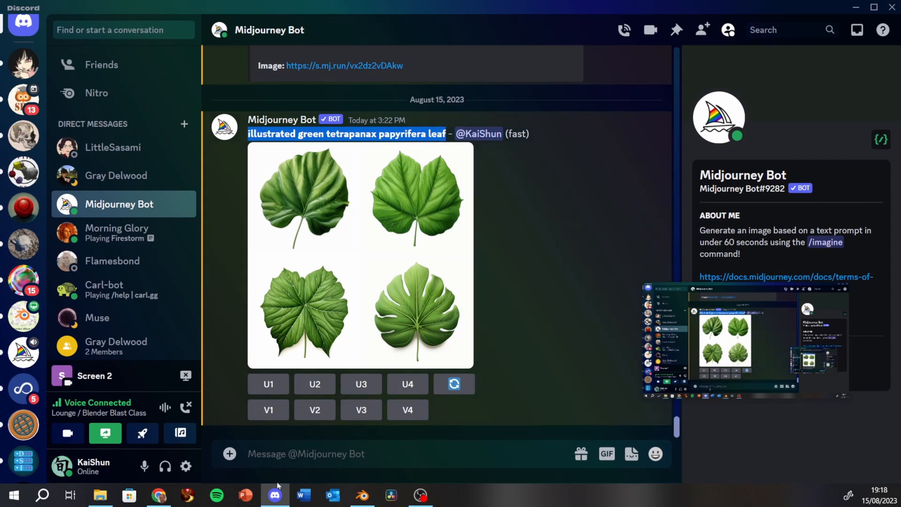
left_click(262, 453)
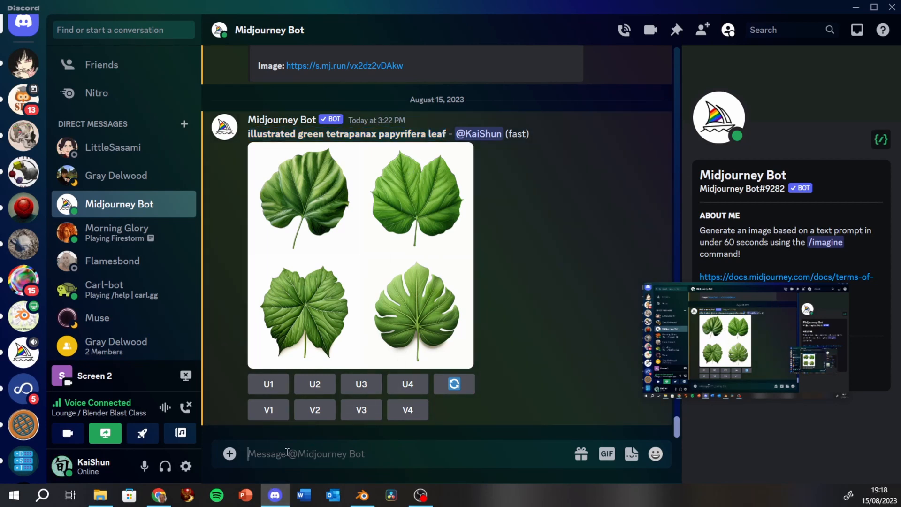
type("/image")
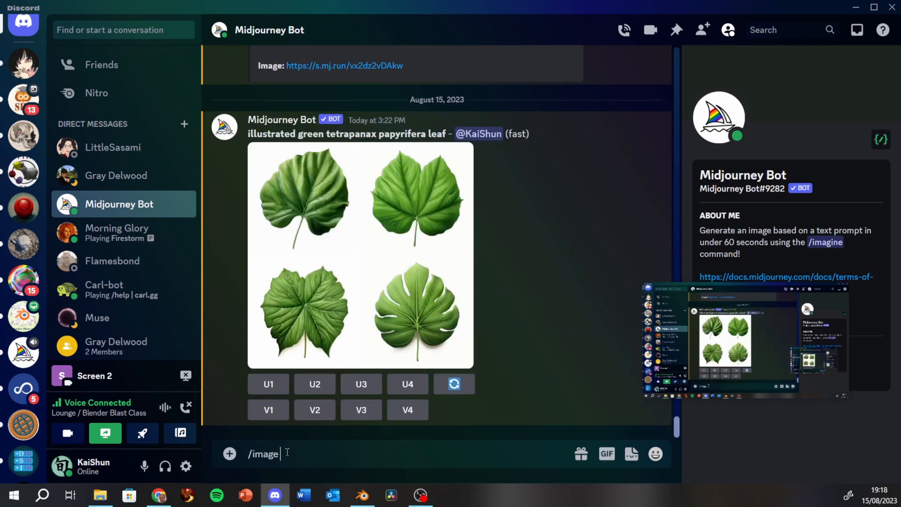
key("BackSpace")
key("BackSpace")
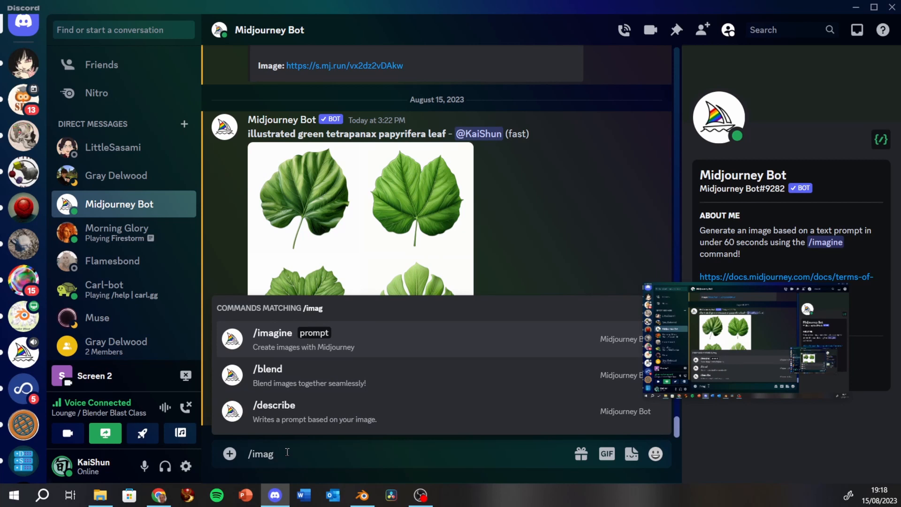
type("in")
key("Tab")
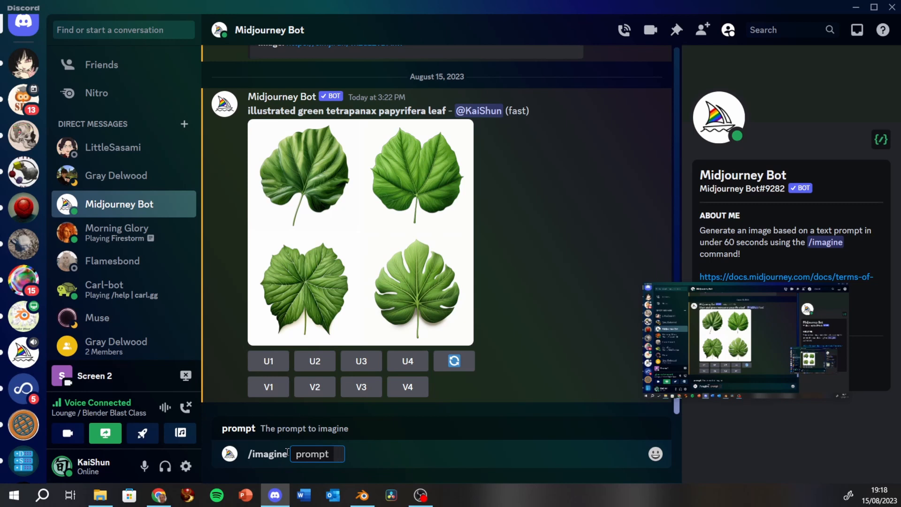
key("ctrl+v")
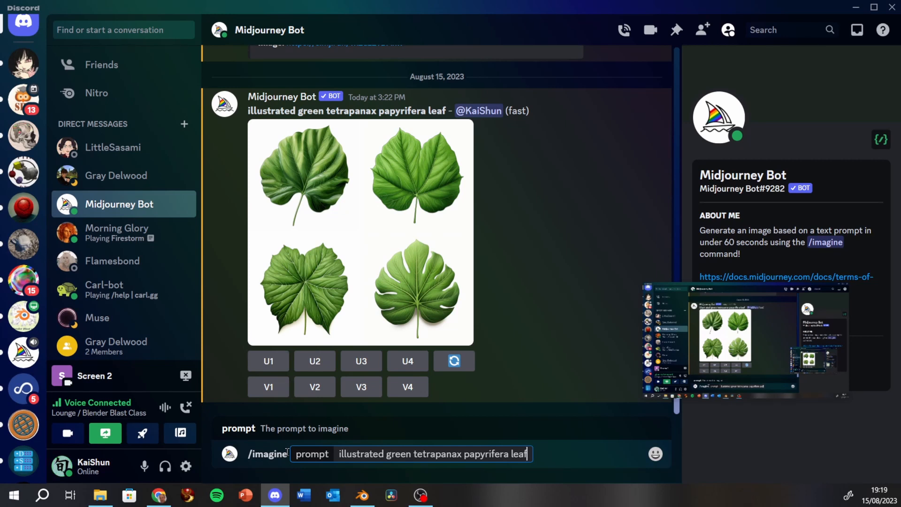
key("Return")
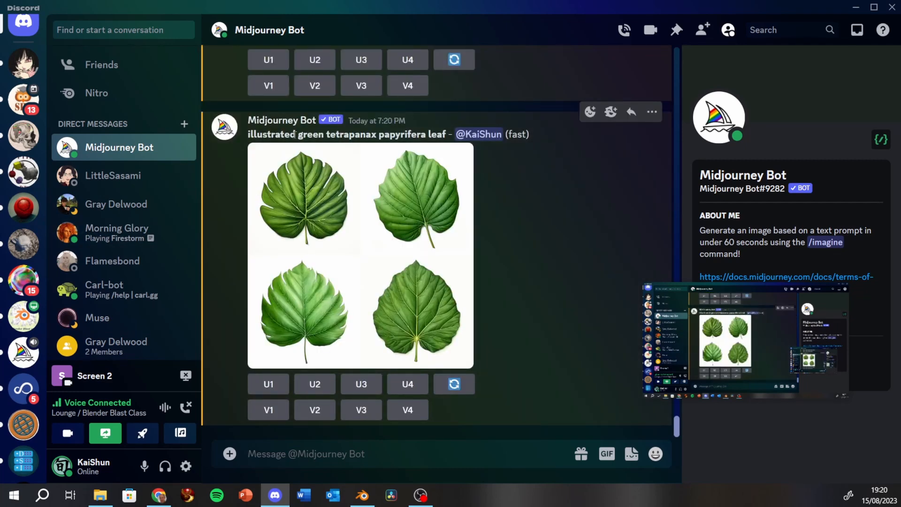
left_click(328, 211)
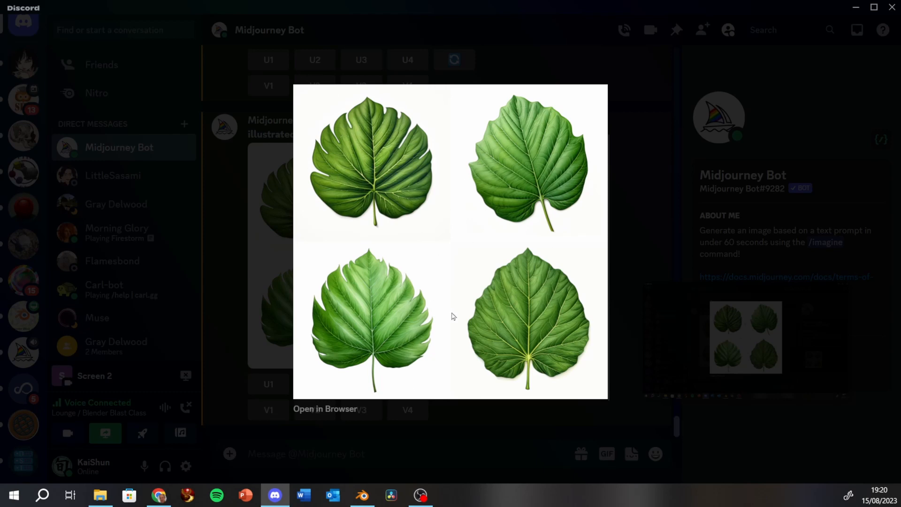
Step: Rerun the "illustrated green tetrapanax papyrifera leaf" prompt for a new image grid, and request an upscale of its first image
key("Escape")
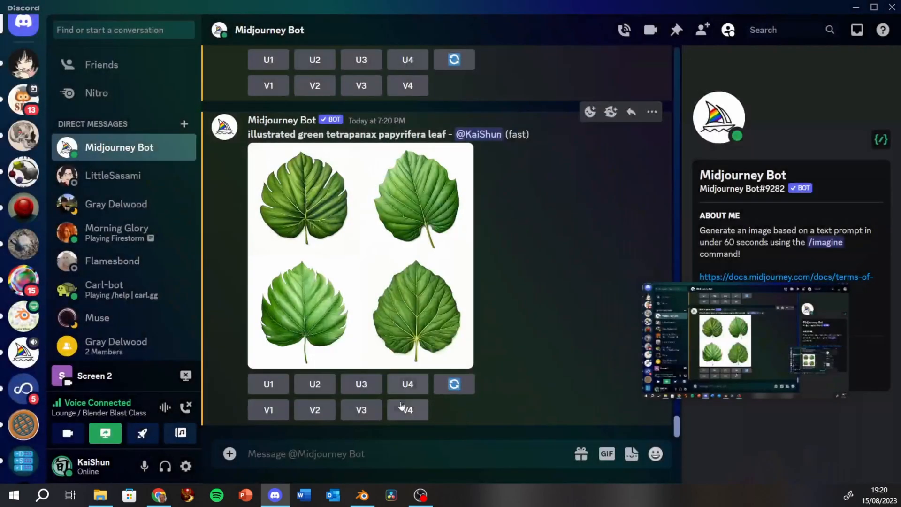
left_click(455, 390)
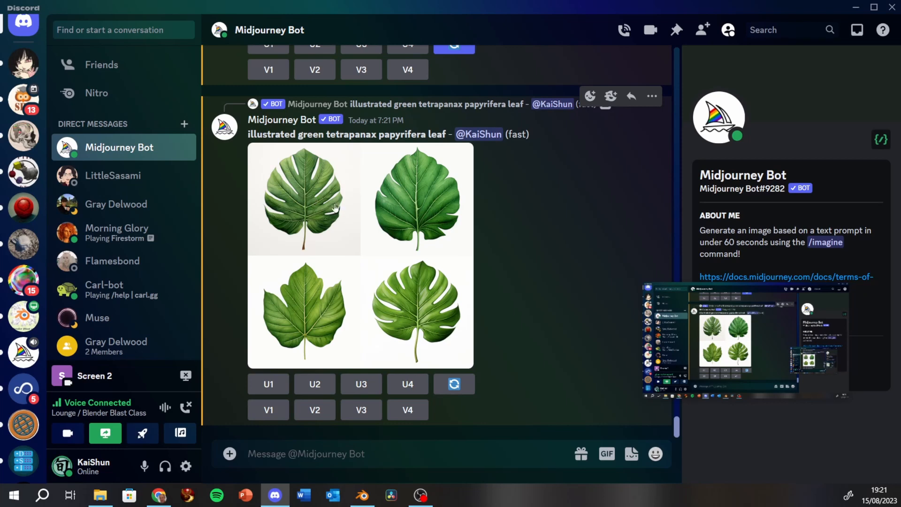
left_click(320, 196)
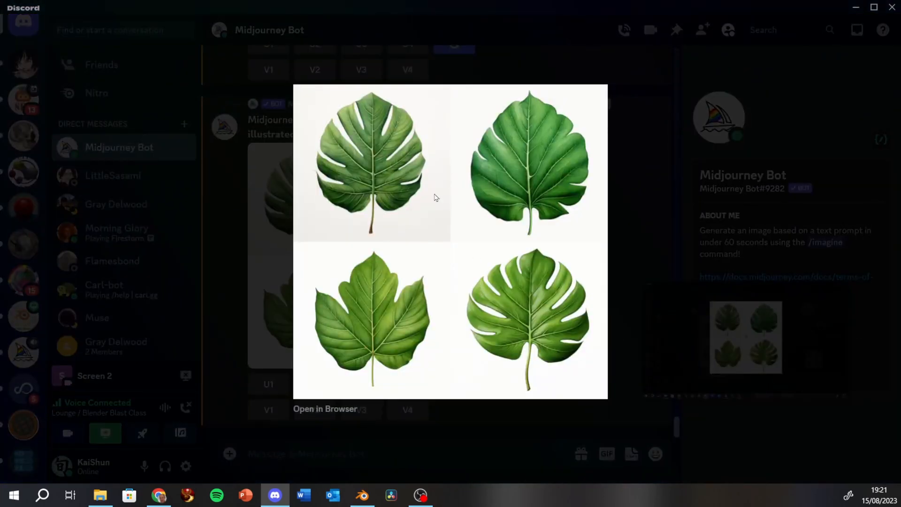
left_click(266, 339)
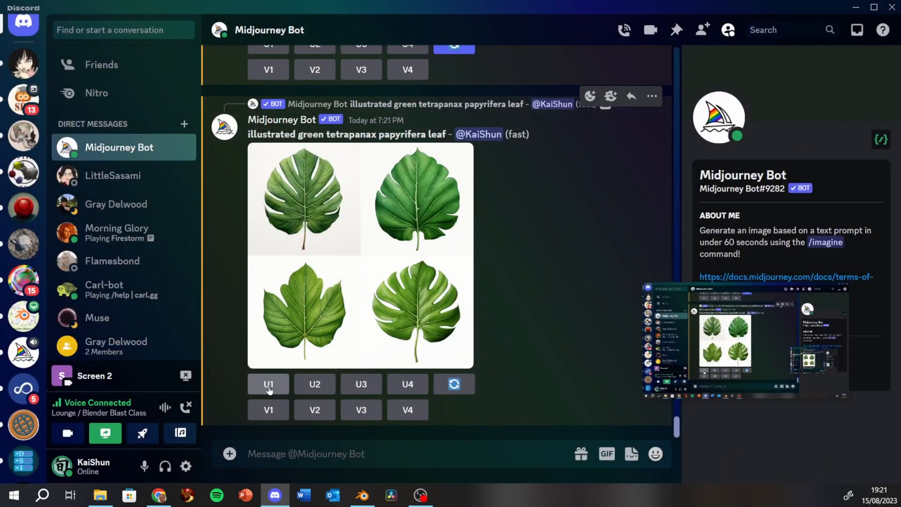
left_click(268, 385)
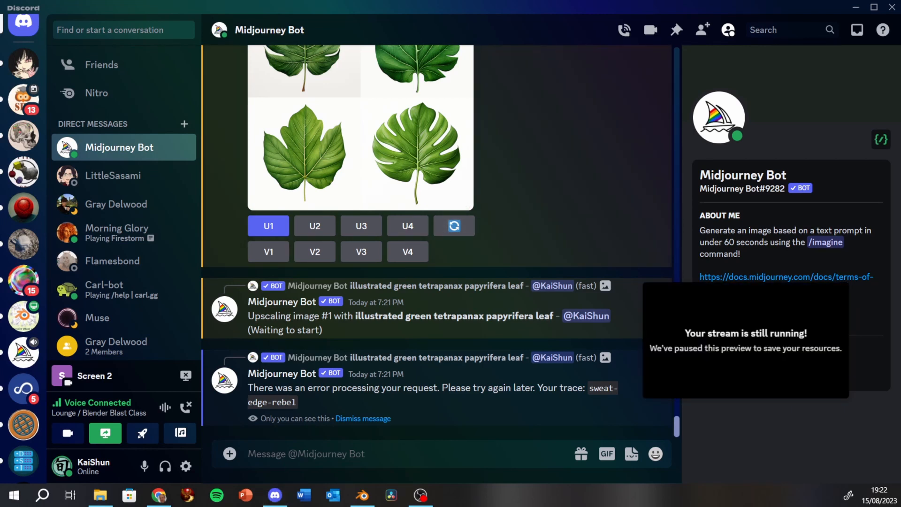
Step: Switch to Blender and enlarge the 3D viewport above the shader nodes, keeping the leaf texture area as a UV Editor
key("alt+Tab")
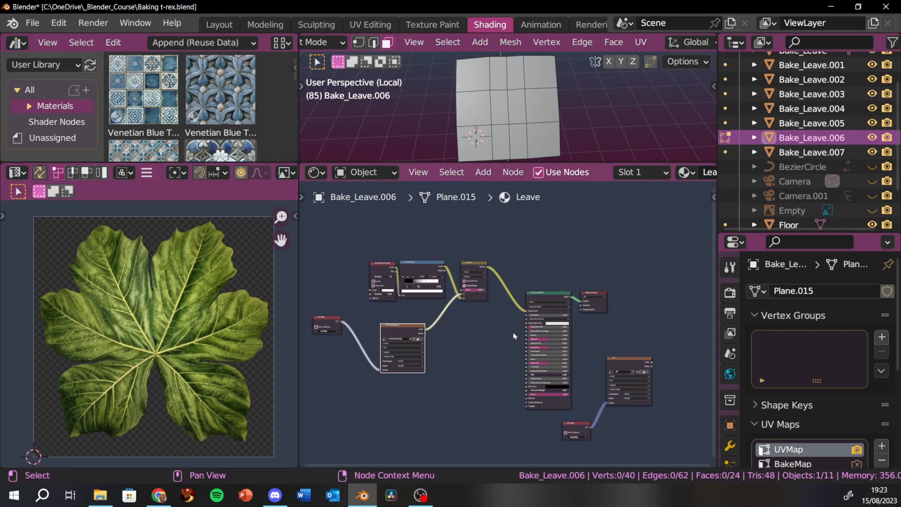
scroll(514, 332, "up", 1)
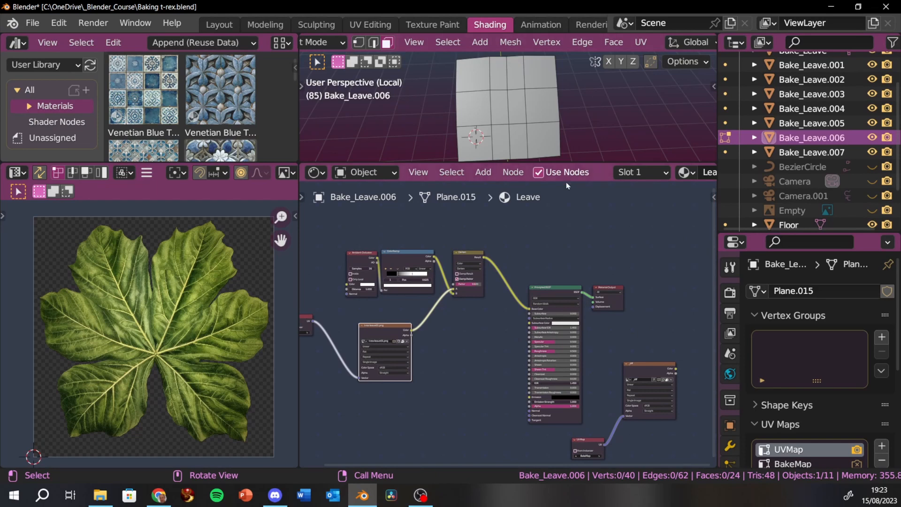
left_click_drag(581, 163, 563, 254)
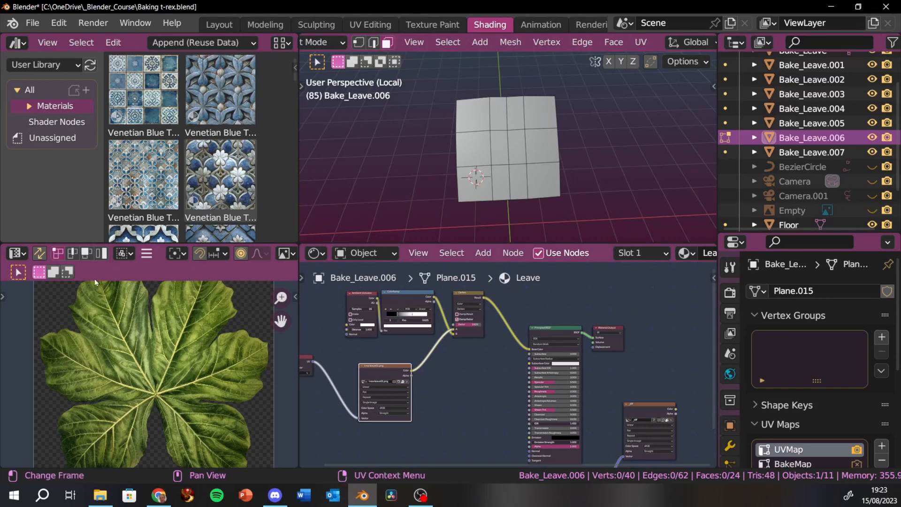
left_click(25, 256)
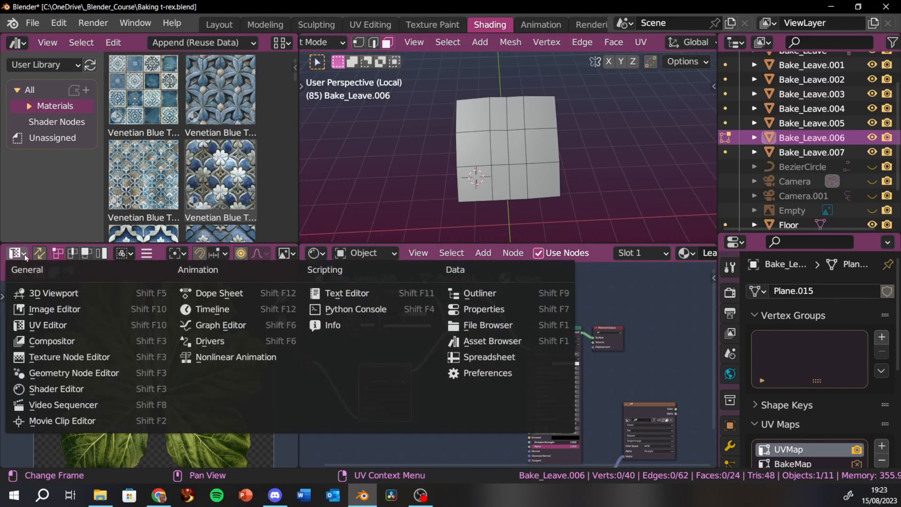
left_click(36, 324)
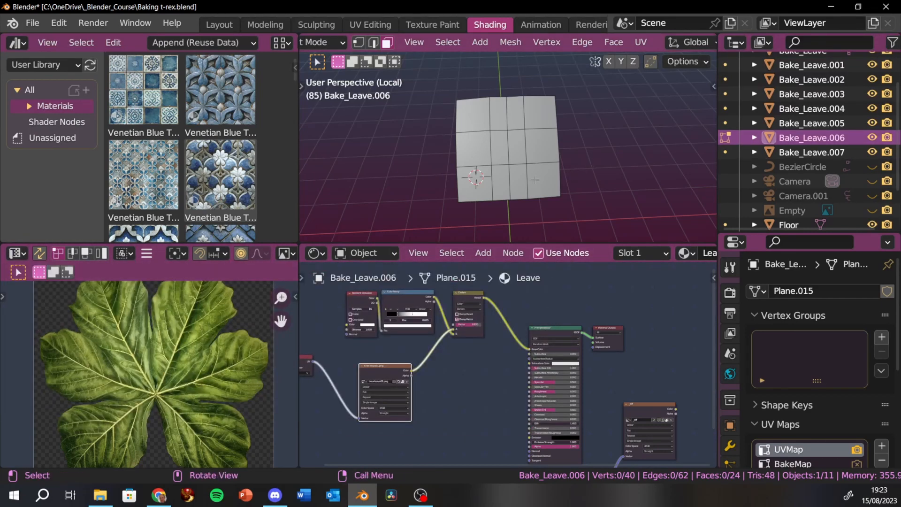
key("Tab")
key("Tab")
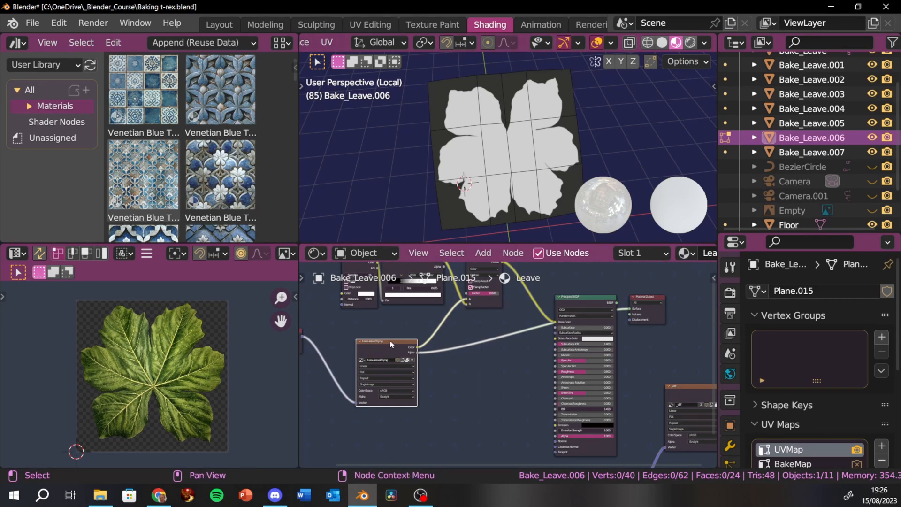
Step: Restore the Principled BSDF as the material output and connect the leaf image's Color directly to its Base Color
right_click_drag(429, 338, 439, 365, "ctrl")
left_click(594, 302)
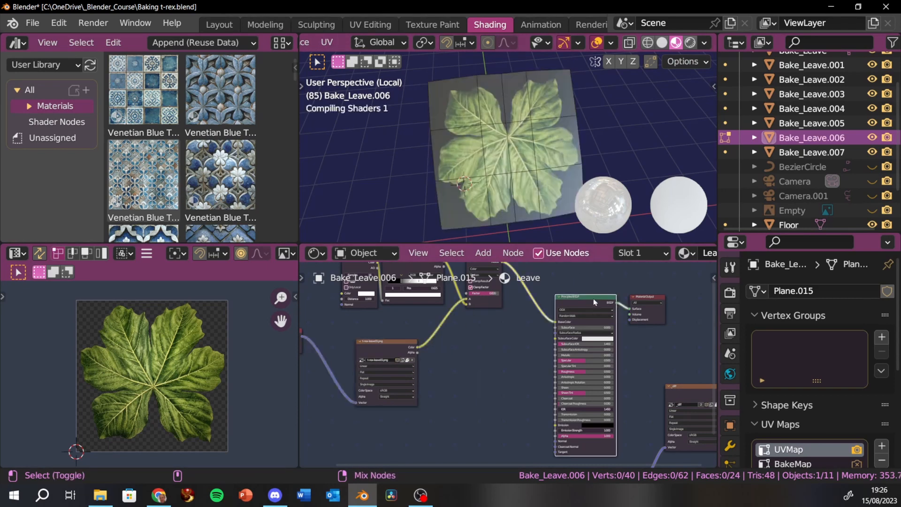
middle_click_drag(487, 338, 462, 391)
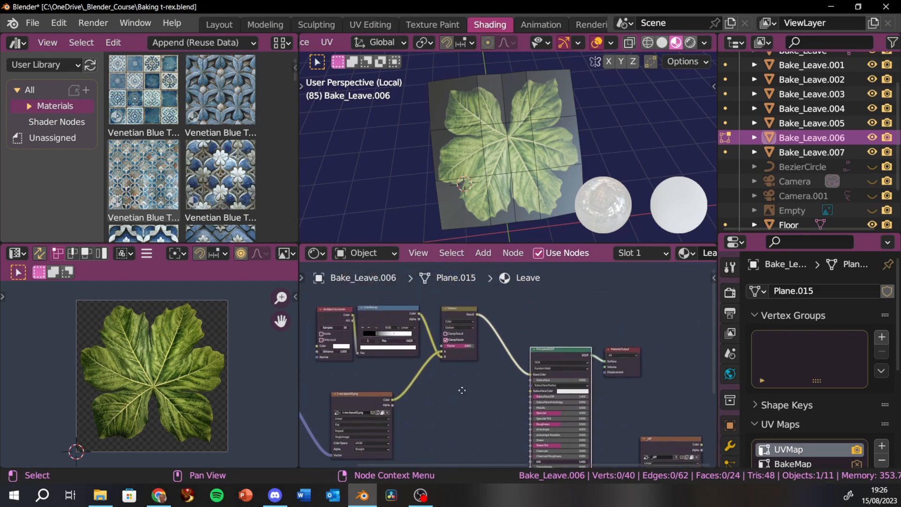
left_click_drag(393, 399, 531, 374)
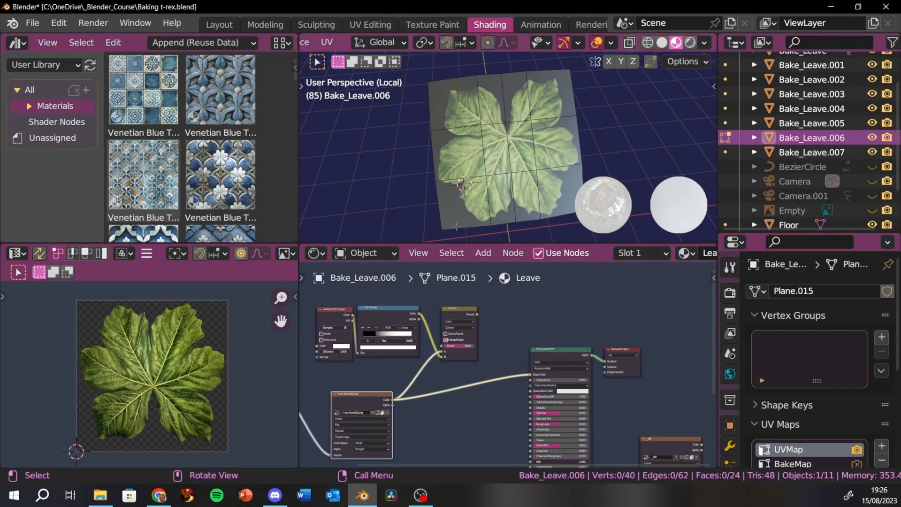
Step: Connect the leaf image texture's Alpha output to the Alpha input of the Principled BSDF
middle_click_drag(486, 399, 456, 358)
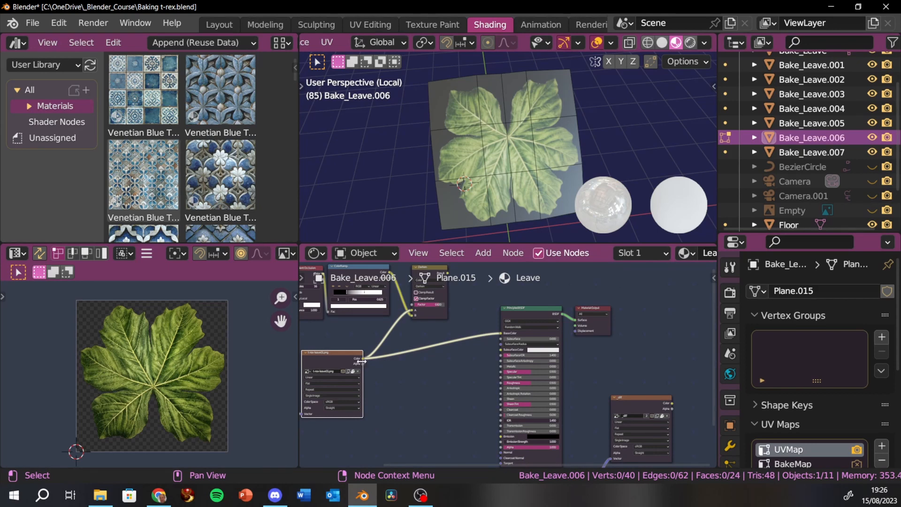
left_click_drag(363, 366, 426, 388)
scroll(413, 400, "up", 1)
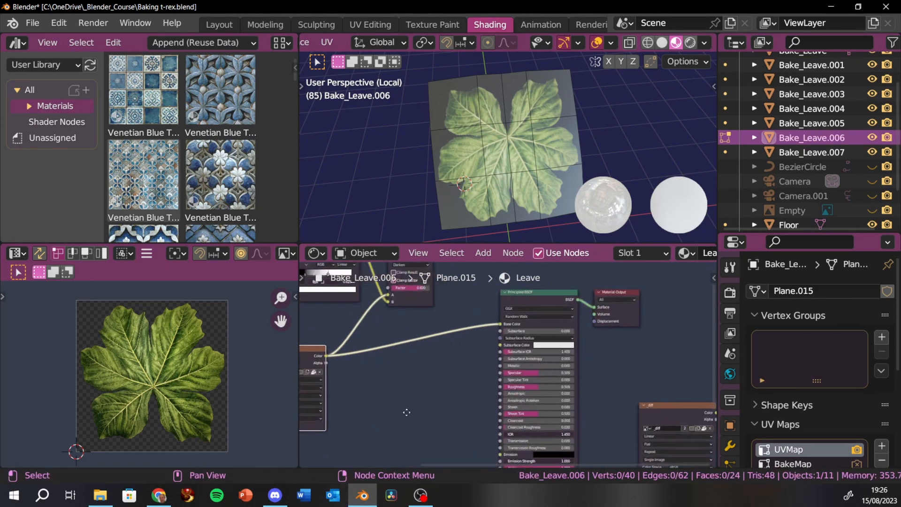
middle_click_drag(413, 400, 466, 303)
scroll(466, 303, "up", 2)
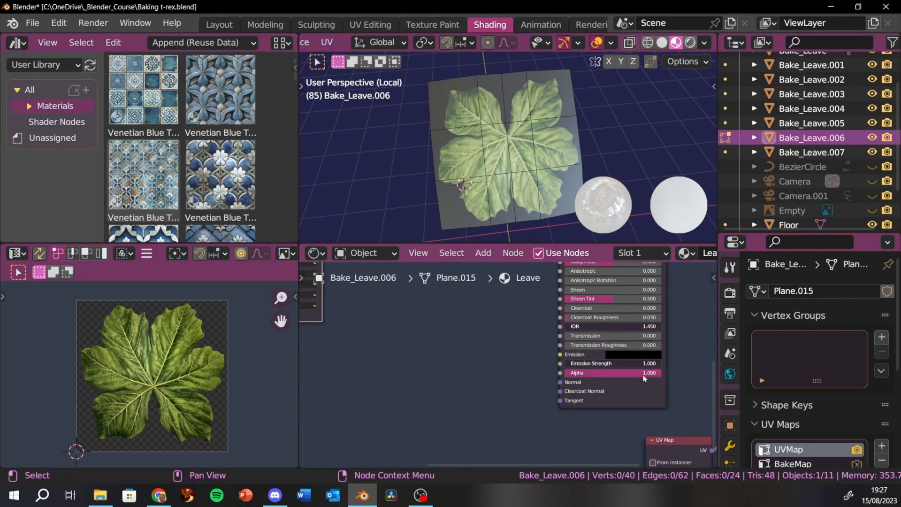
scroll(611, 375, "down", 3)
middle_click_drag(447, 368, 455, 396)
left_click_drag(384, 303, 557, 407)
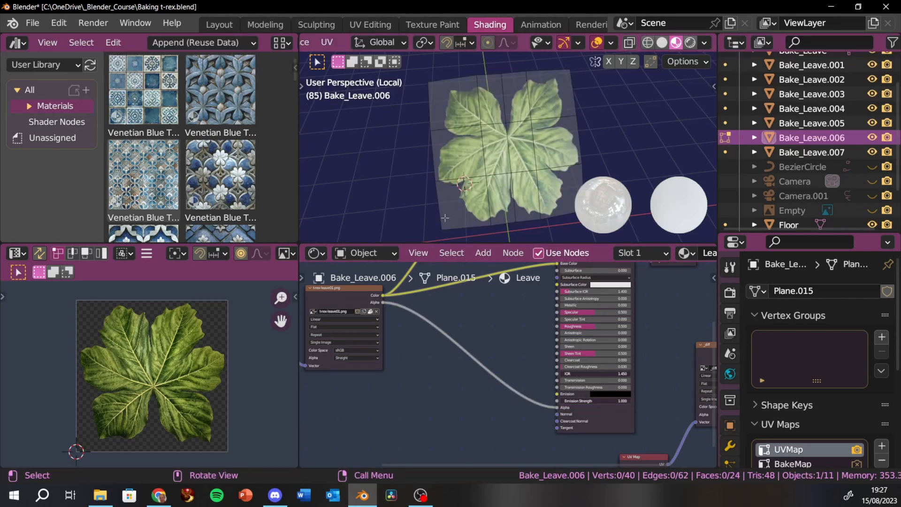
Step: Examine the isolated leaf with its transparent surround, and leave local view to show it among the whole plant
middle_click_drag(470, 201, 513, 192)
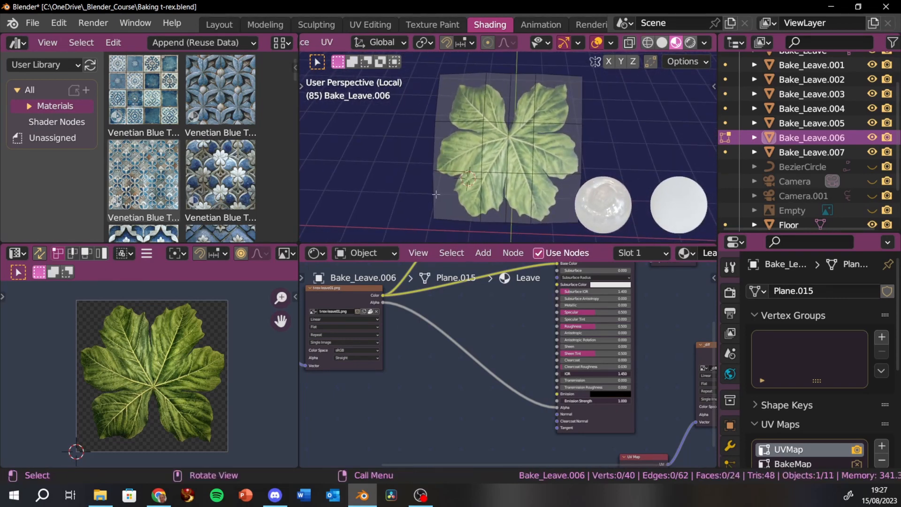
scroll(513, 192, "down", 3)
scroll(513, 191, "up", 4)
scroll(474, 311, "down", 4)
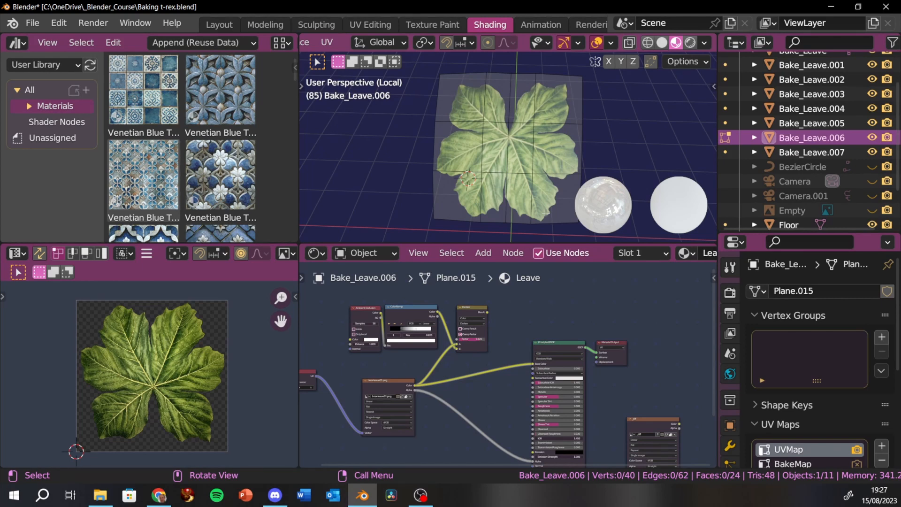
key("KP_Divide")
middle_click_drag(528, 160, 528, 188)
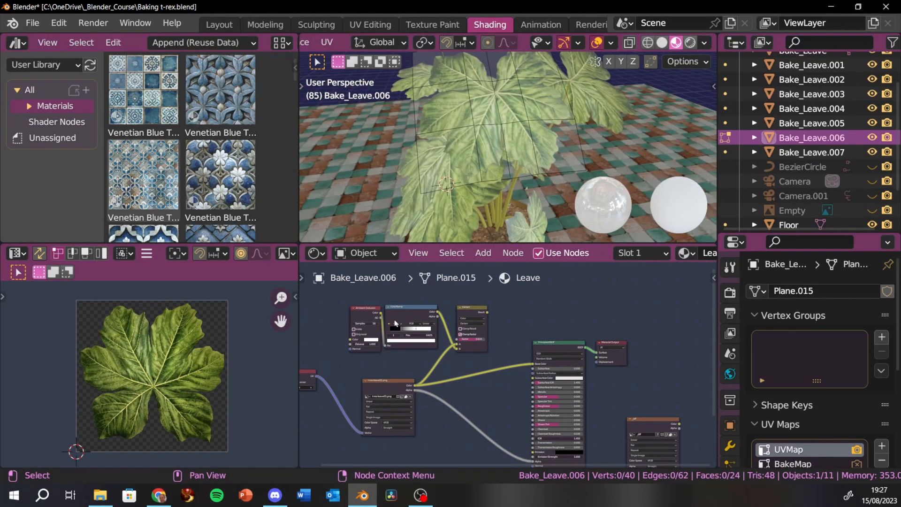
Step: Shift the Ambient Occlusion and ColorRamp nodes slightly to tidy the occlusion branch of the leaf material
scroll(459, 368, "up", 3)
middle_click_drag(459, 368, 533, 405)
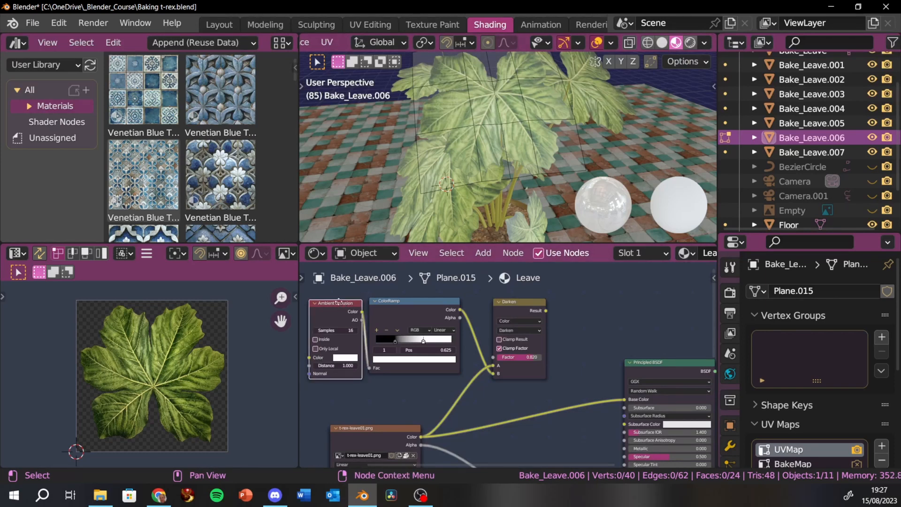
left_click_drag(339, 304, 341, 298)
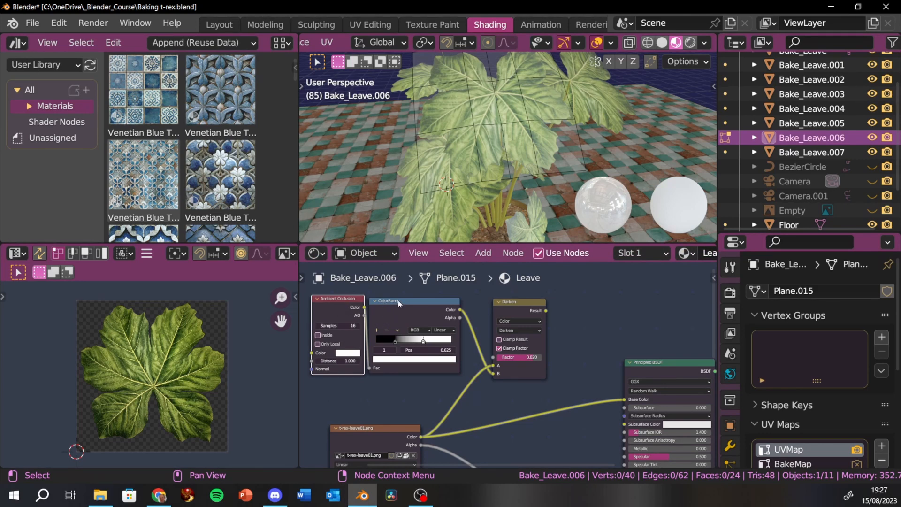
left_click_drag(400, 301, 409, 300)
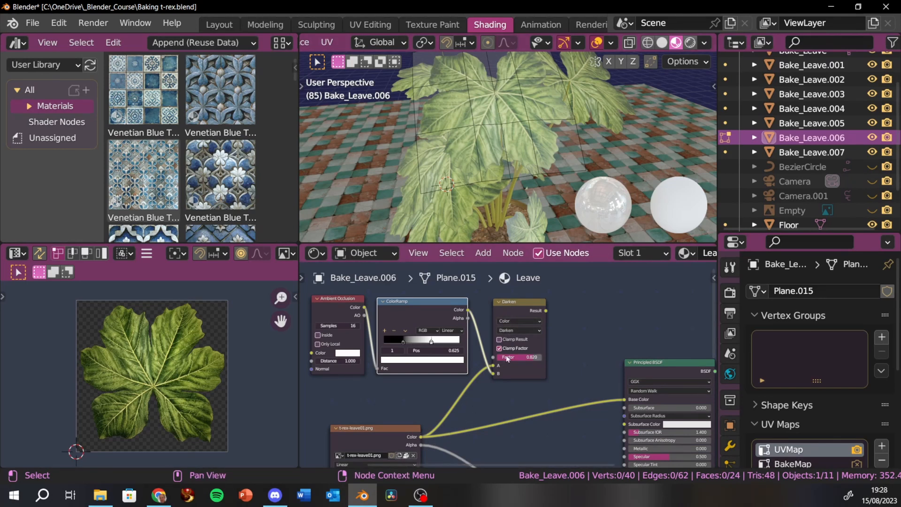
Step: Connect the Darken node's Result to the Principled BSDF's Base Color in place of the direct leaf image link
middle_click_drag(515, 400, 452, 389)
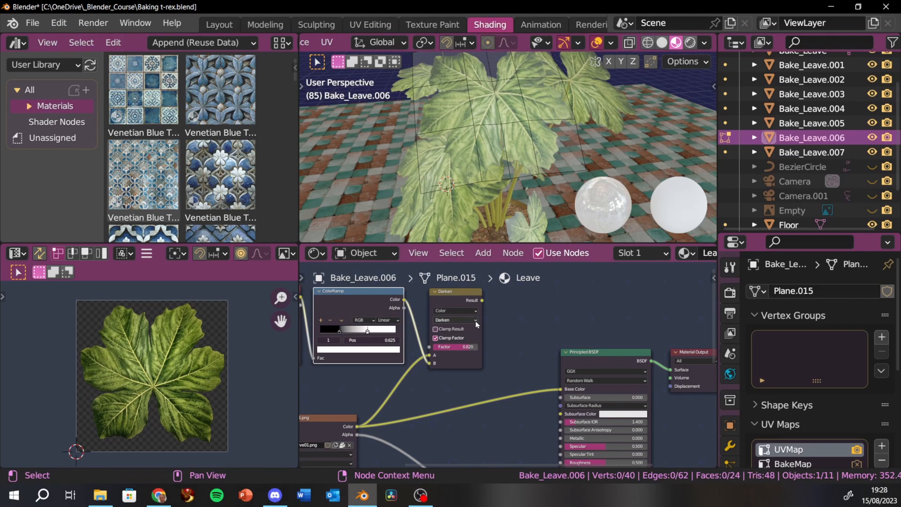
left_click_drag(482, 300, 560, 391)
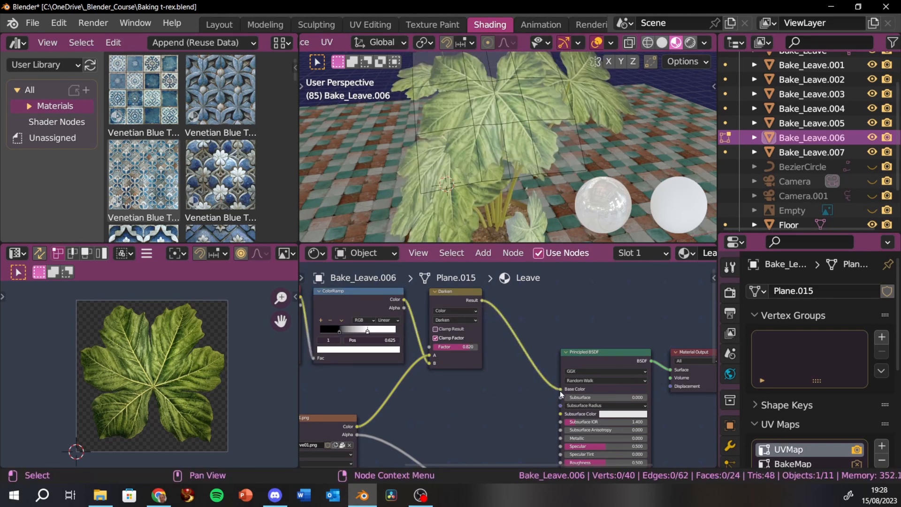
scroll(513, 425, "down", 3)
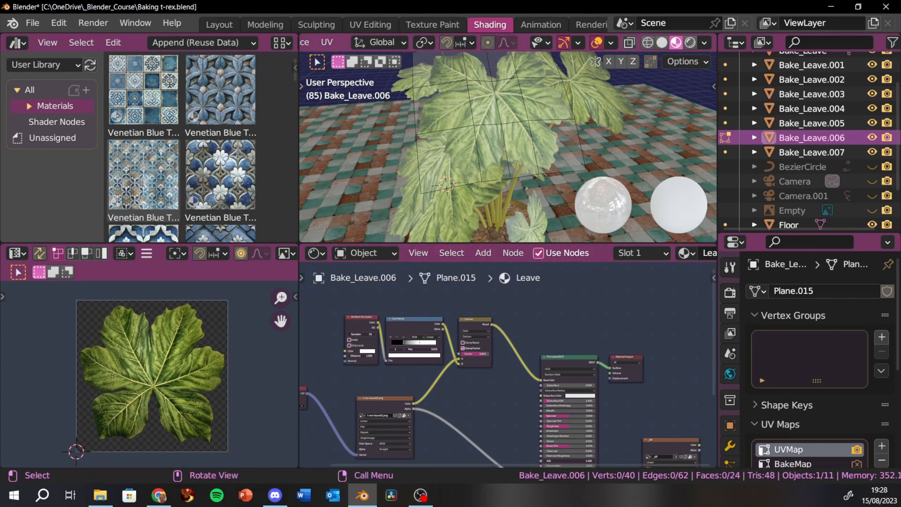
scroll(660, 365, "down", 2)
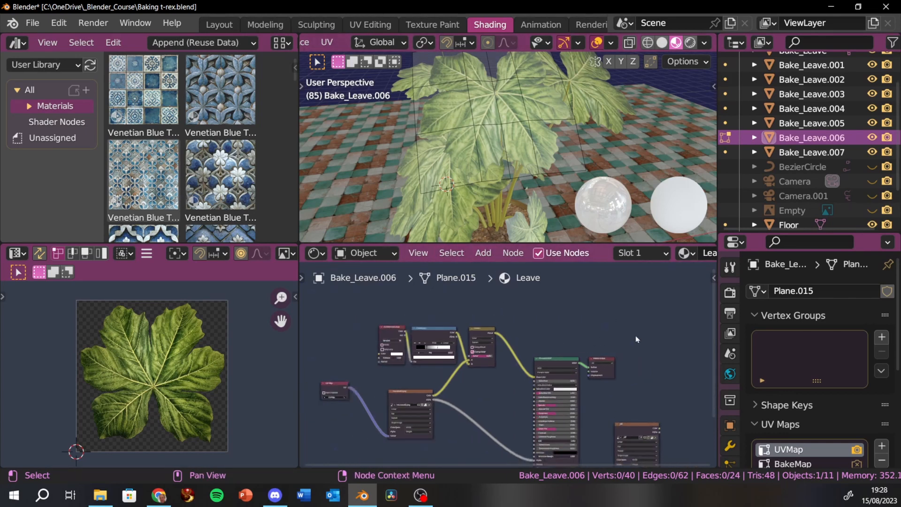
middle_click_drag(660, 365, 605, 327)
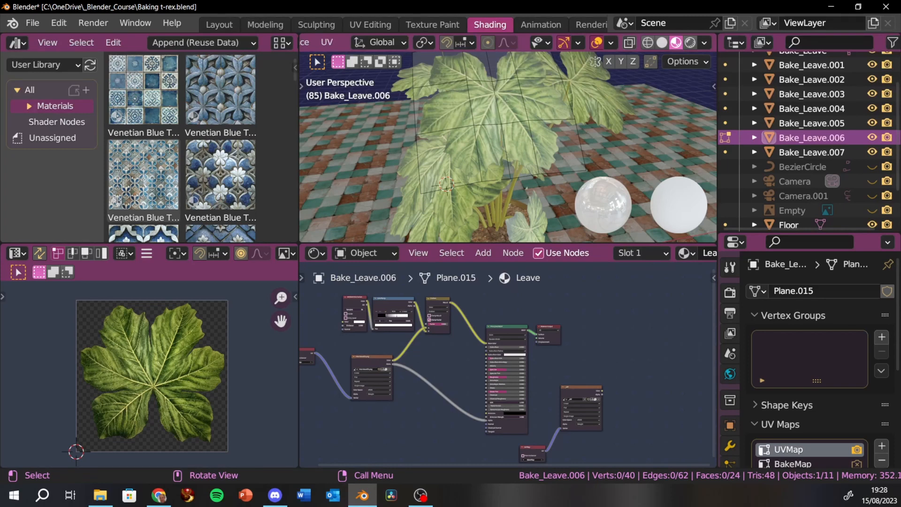
Step: Isolate Bake_Leave.006 in local view and switch the viewport to solid shading to show the leaf's folded mesh from the side
middle_click_drag(473, 230, 491, 154)
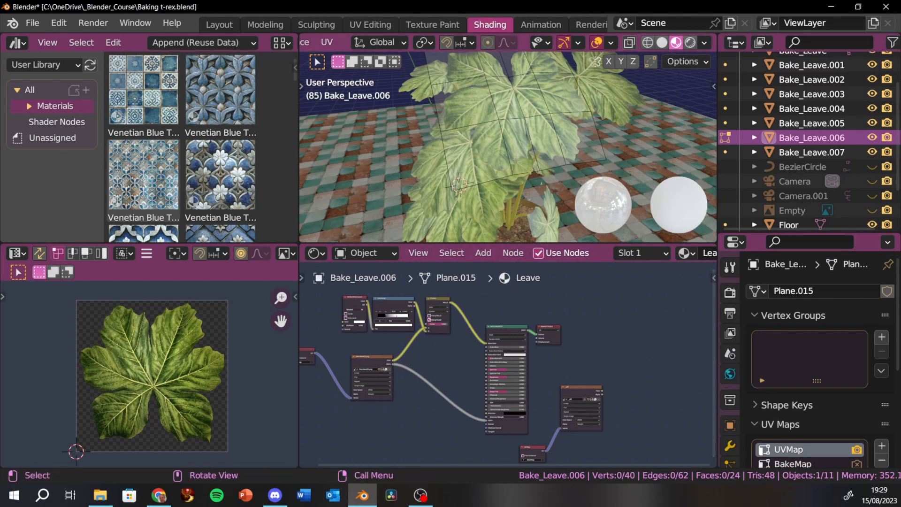
key("KP_Divide")
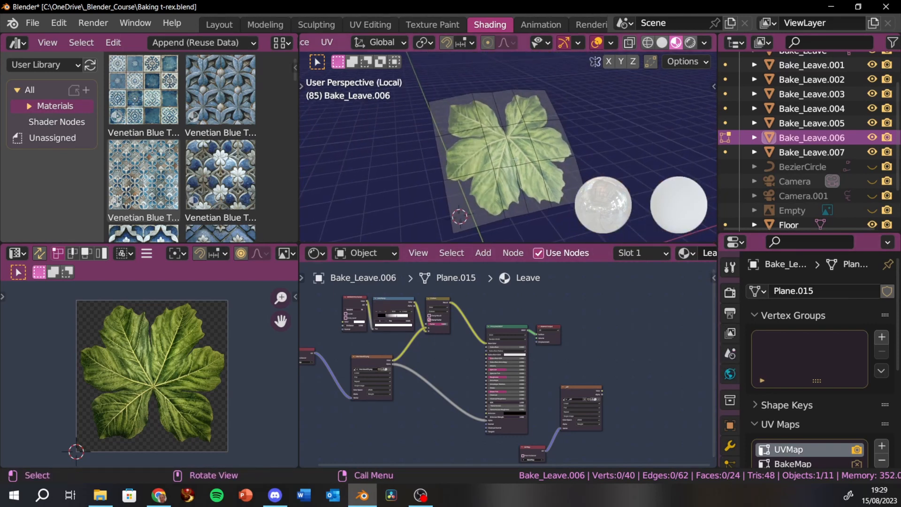
scroll(509, 144, "up", 5)
middle_click_drag(508, 145, 629, 134)
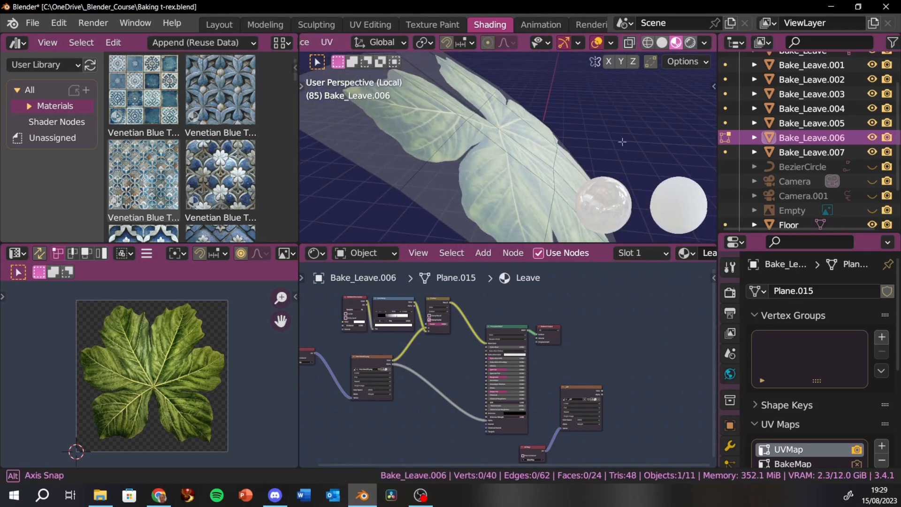
left_click(665, 45)
middle_click_drag(535, 150, 479, 117)
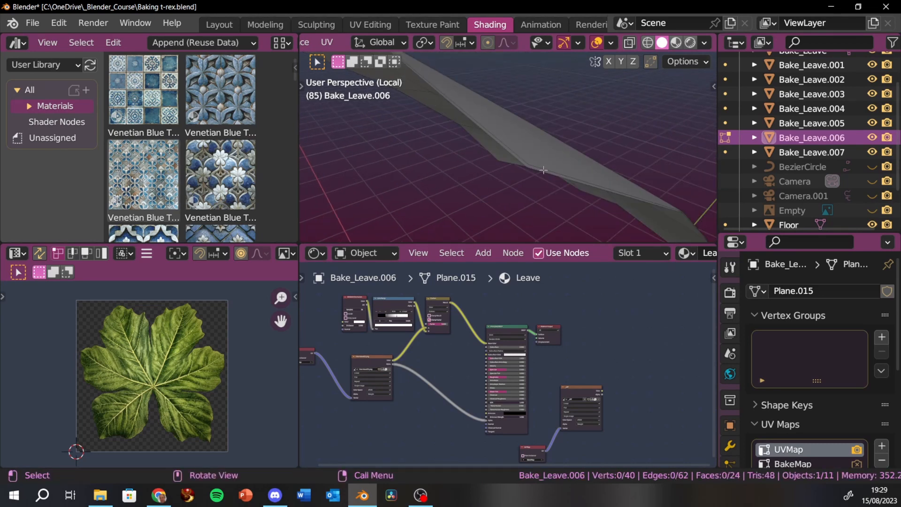
Step: Select a single vertex along the leaf's middle fold in vertex mode and frame the view on it
key("1")
left_click(528, 162)
key("KP_Decimal")
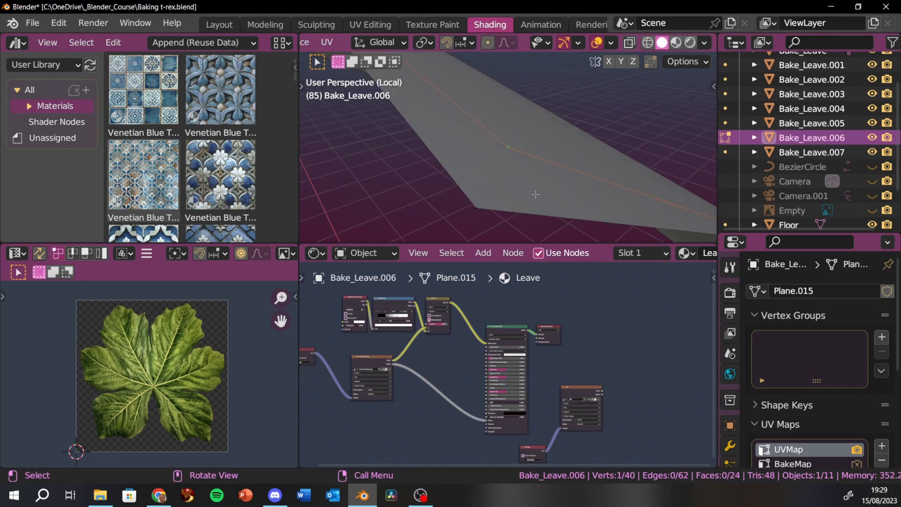
middle_click_drag(506, 173, 490, 158)
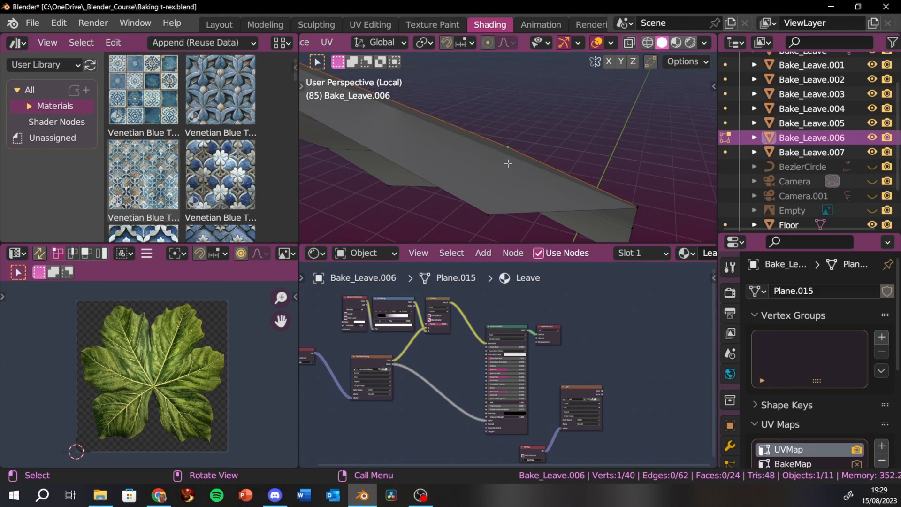
Step: Switch the viewport to material preview shading and examine the textured, bent leaf mesh of Bake_Leave.006 from several angles
middle_click_drag(519, 159, 422, 179)
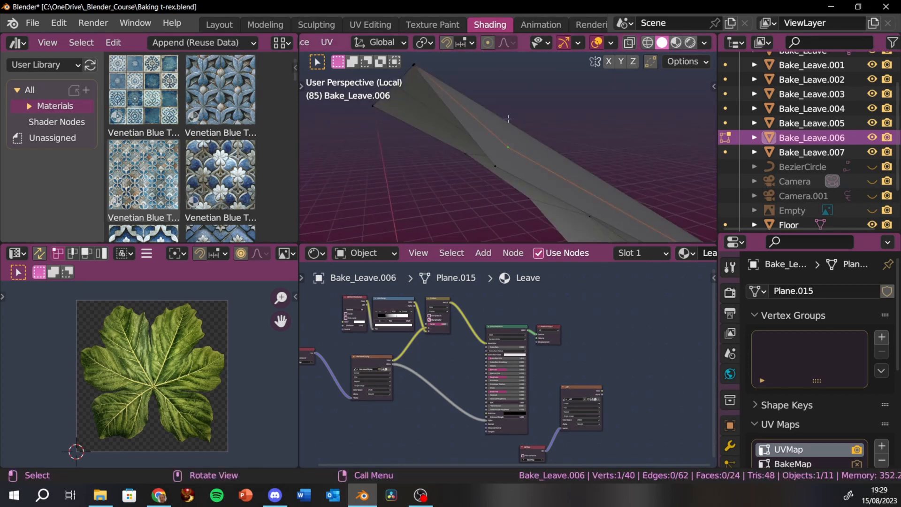
left_click(676, 43)
mouse_move(498, 155)
middle_mouse_down()
mouse_move(474, 162)
mouse_move(493, 143)
mouse_move(554, 202)
mouse_move(512, 187)
mouse_move(468, 207)
mouse_move(521, 183)
mouse_move(701, 165)
mouse_move(539, 196)
mouse_move(379, 75)
mouse_move(491, 72)
mouse_move(493, 164)
mouse_move(463, 201)
middle_mouse_up()
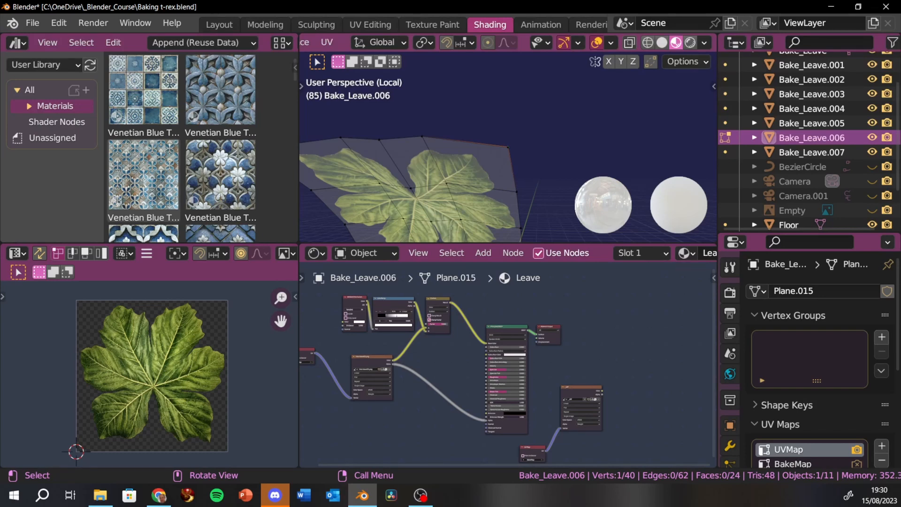
middle_click_drag(451, 226, 417, 60)
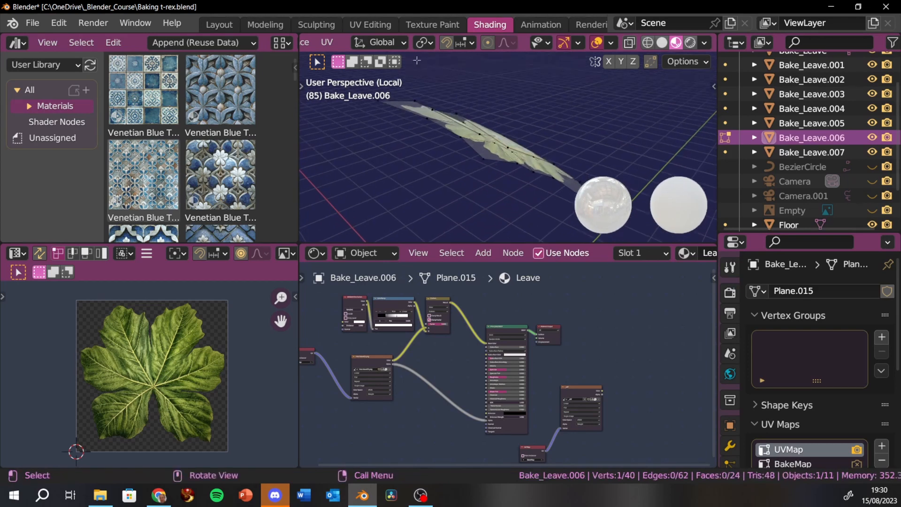
middle_click_drag(476, 171, 420, 185)
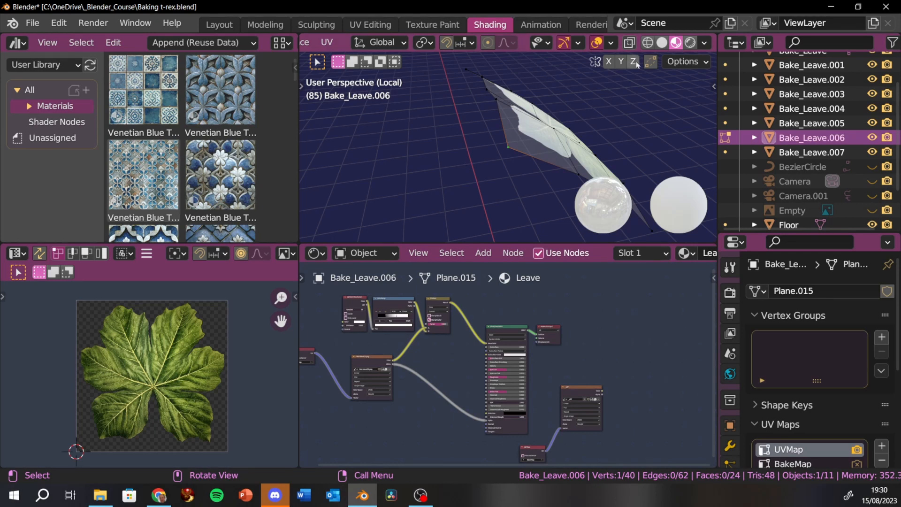
middle_click_drag(548, 176, 446, 212)
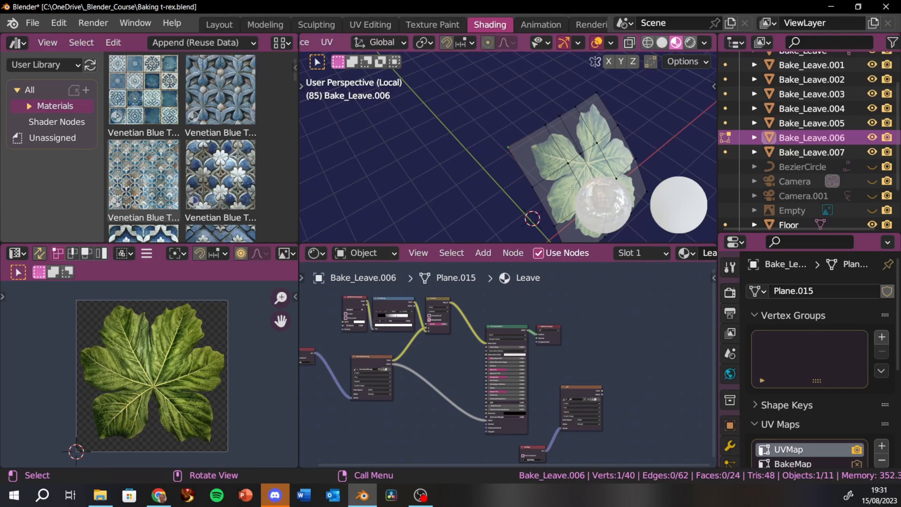
middle_click_drag(573, 188, 498, 158, "shift")
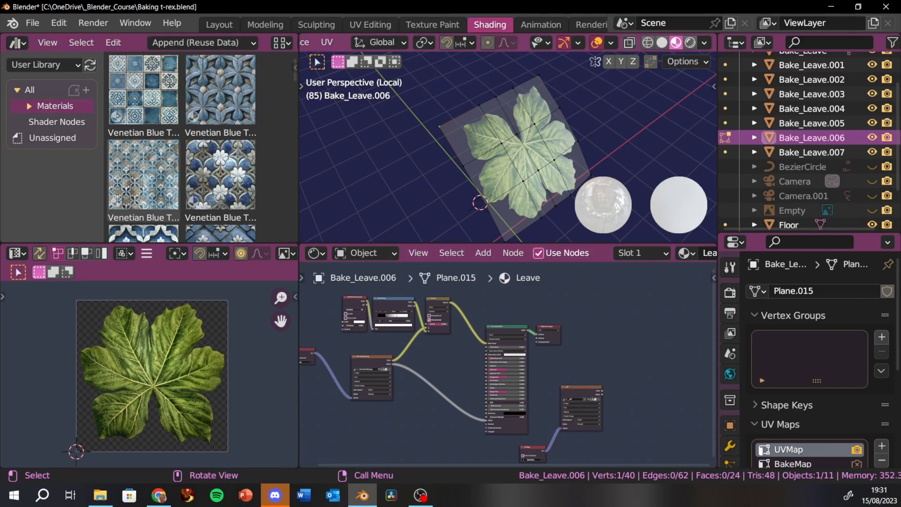
Step: Leave local view and Edit Mode on Bake_Leave.006, and select the neighbouring leaf Bake_Leave.004 on the plant
key("KP_Divide")
middle_click_drag(509, 140, 498, 163)
left_click(493, 155)
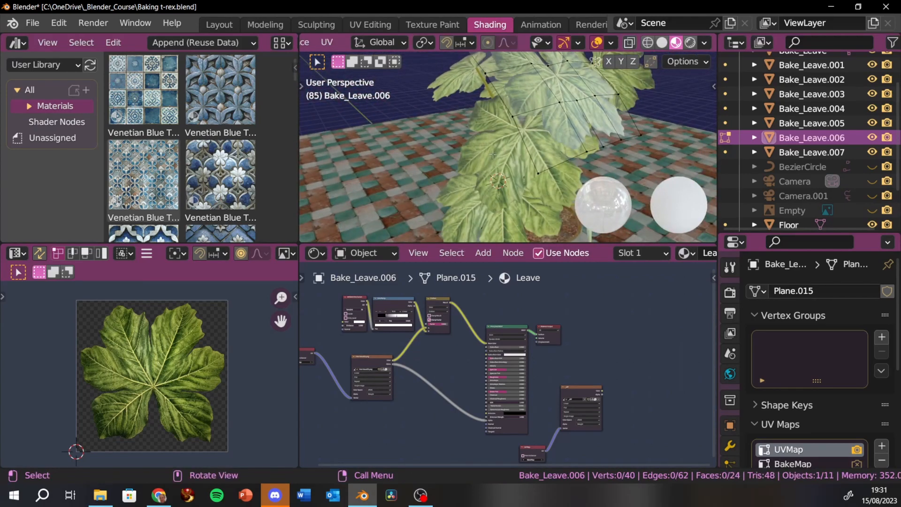
key("Tab")
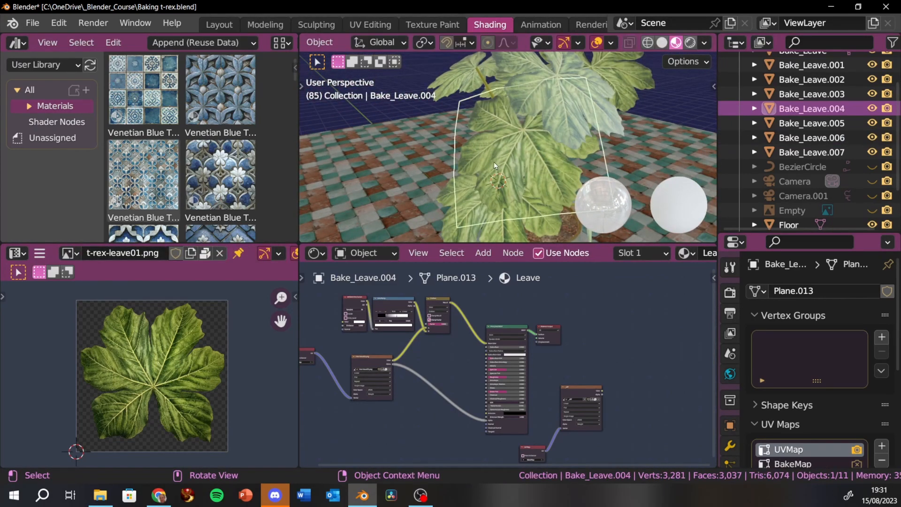
middle_click_drag(494, 161, 507, 171)
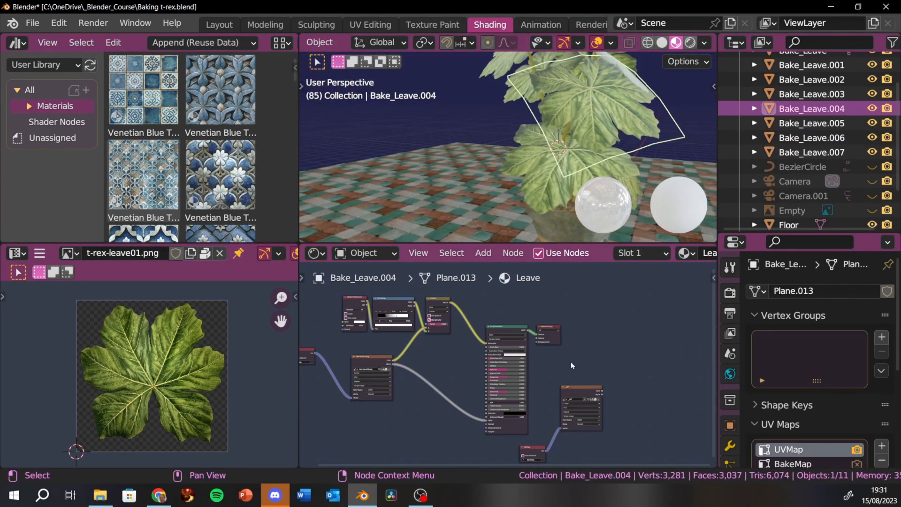
Step: Select the unconnected _diff image texture node in the Leave material and inspect the UV Map node feeding its Vector input
scroll(572, 365, "up", 5)
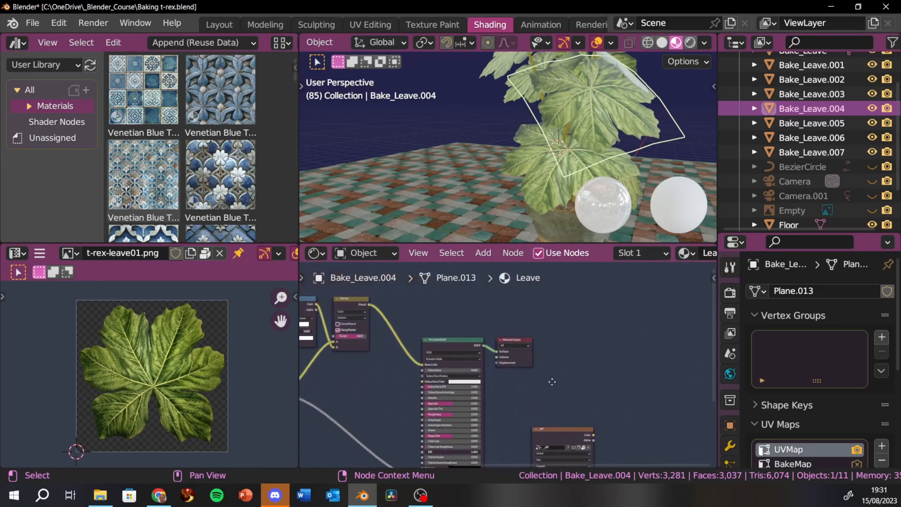
middle_click_drag(552, 381, 548, 302)
scroll(544, 328, "up", 1)
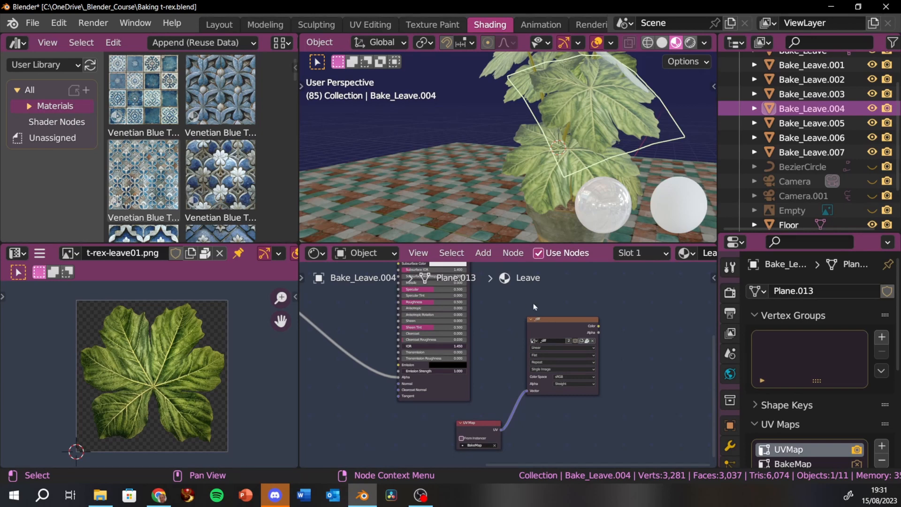
scroll(521, 314, "down", 2)
middle_click_drag(546, 303, 582, 324)
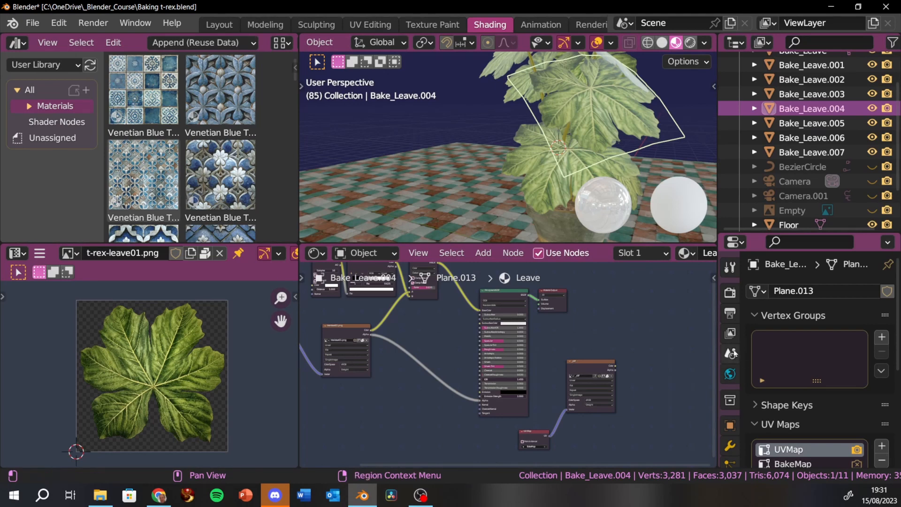
scroll(802, 376, "down", 5)
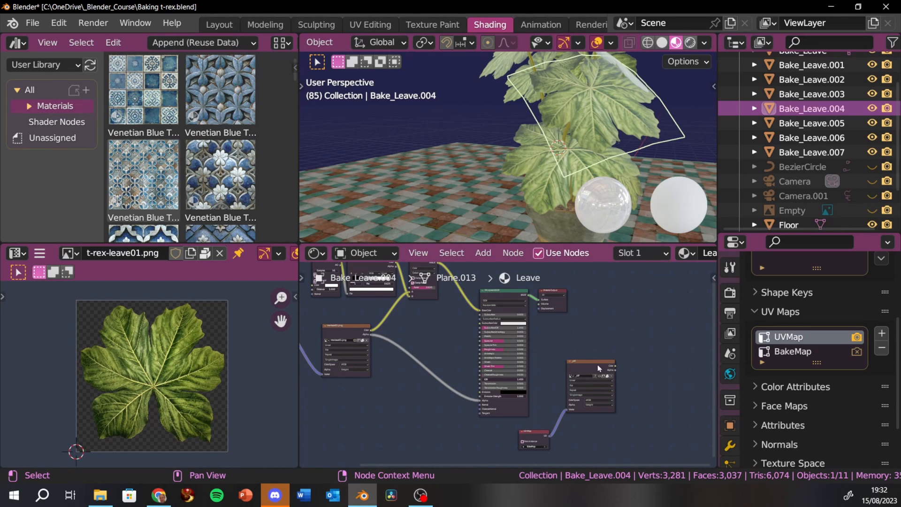
scroll(598, 359, "up", 3)
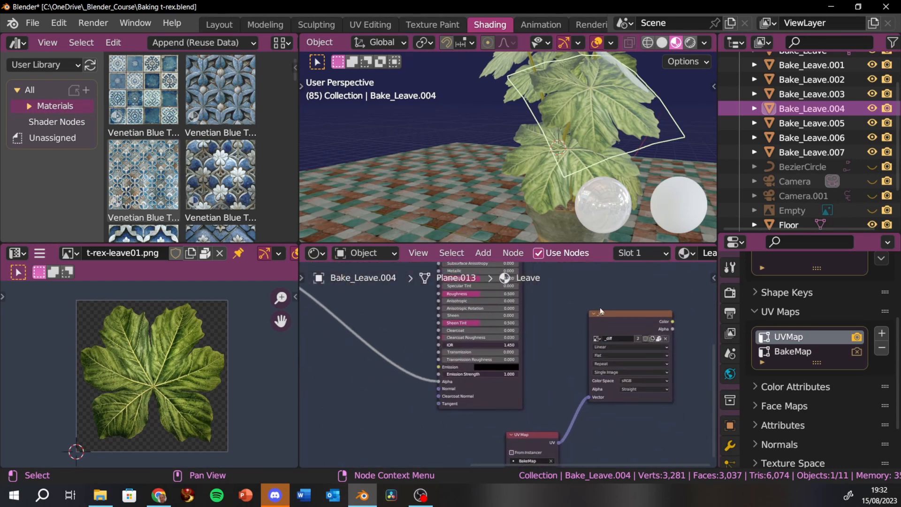
left_click(625, 320)
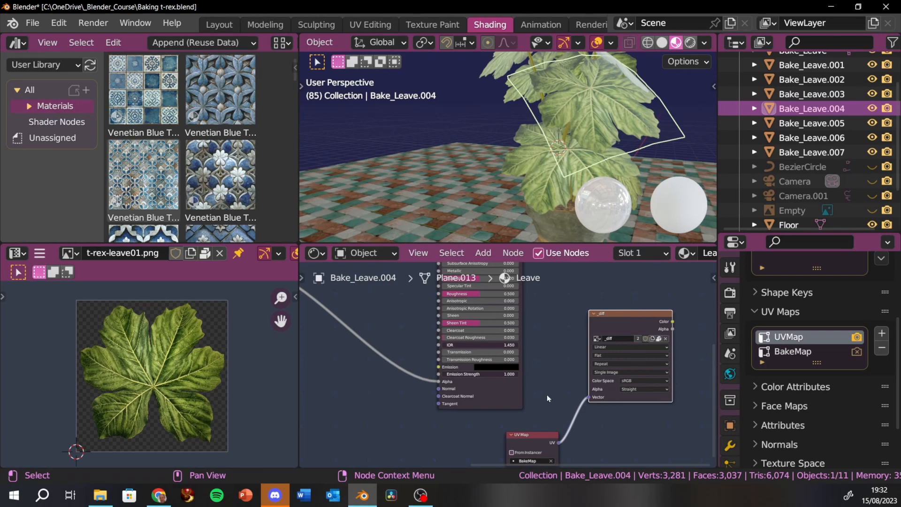
scroll(580, 376, "up", 2)
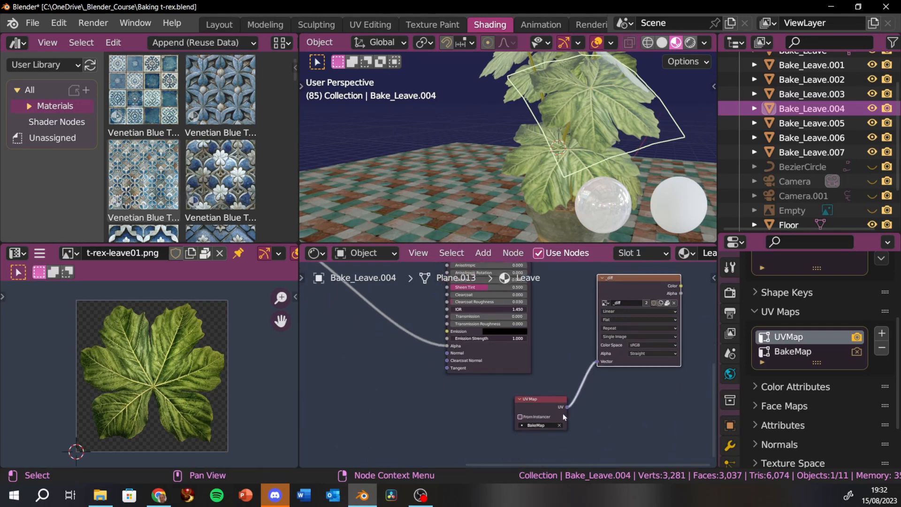
scroll(545, 430, "up", 2)
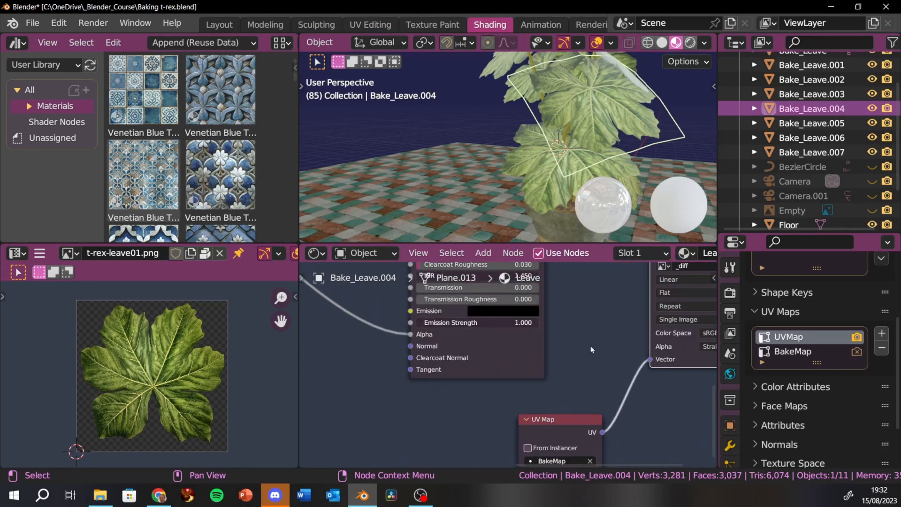
middle_click_drag(558, 461, 558, 438)
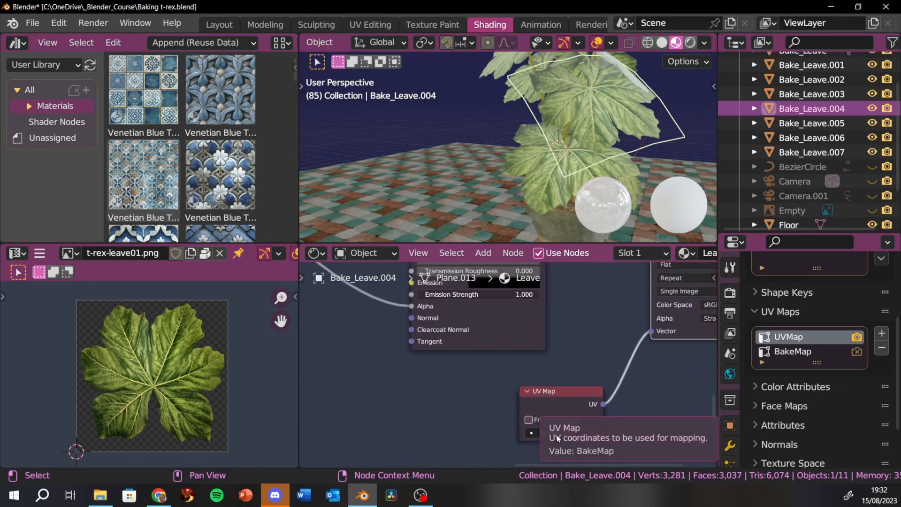
Step: Compare the leaf's two UV maps by toggling between UVMap and BakeMap, leaving BakeMap as the active one
left_click(809, 351)
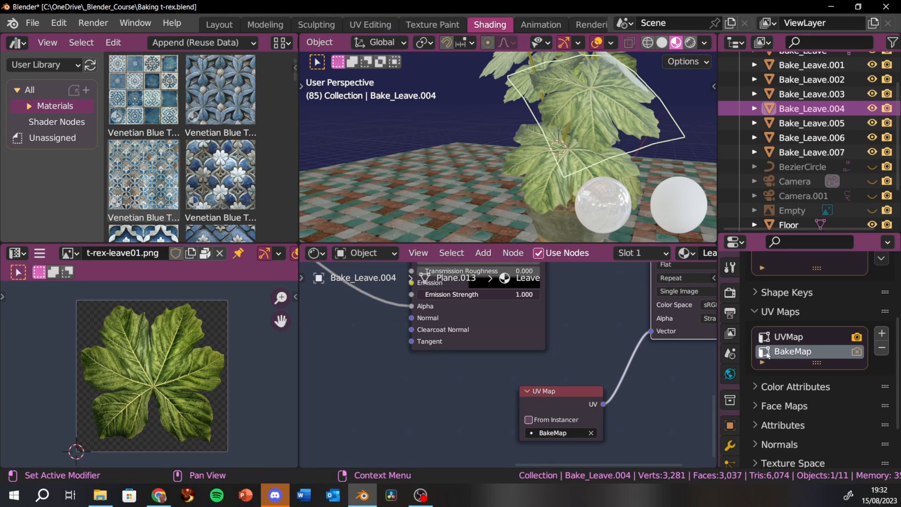
left_click(796, 341)
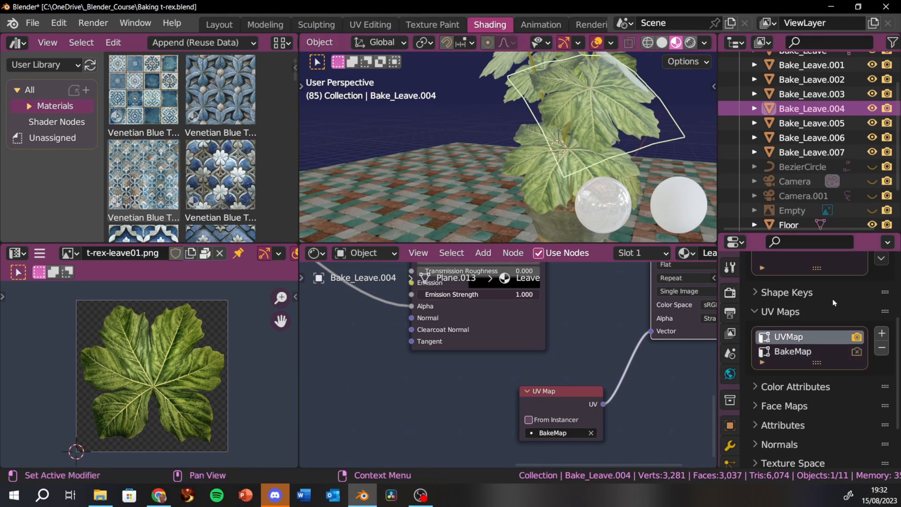
left_click(794, 355)
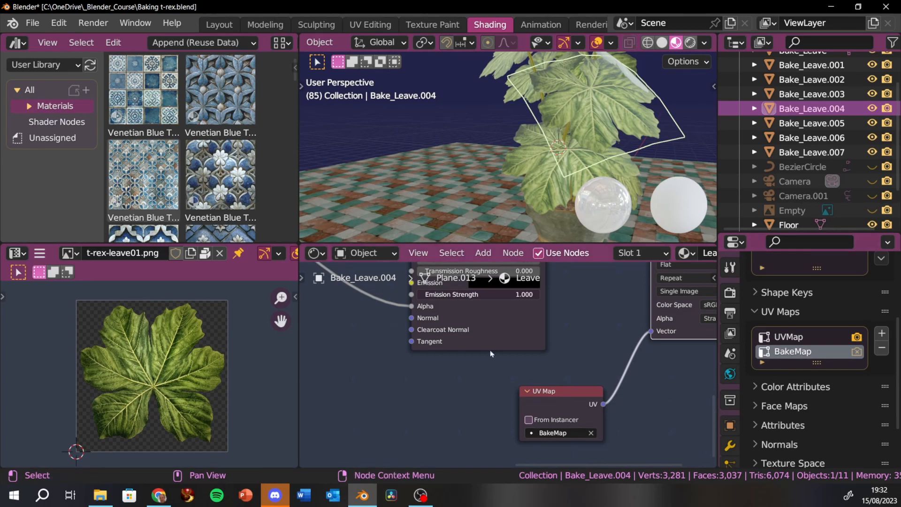
left_click(789, 337)
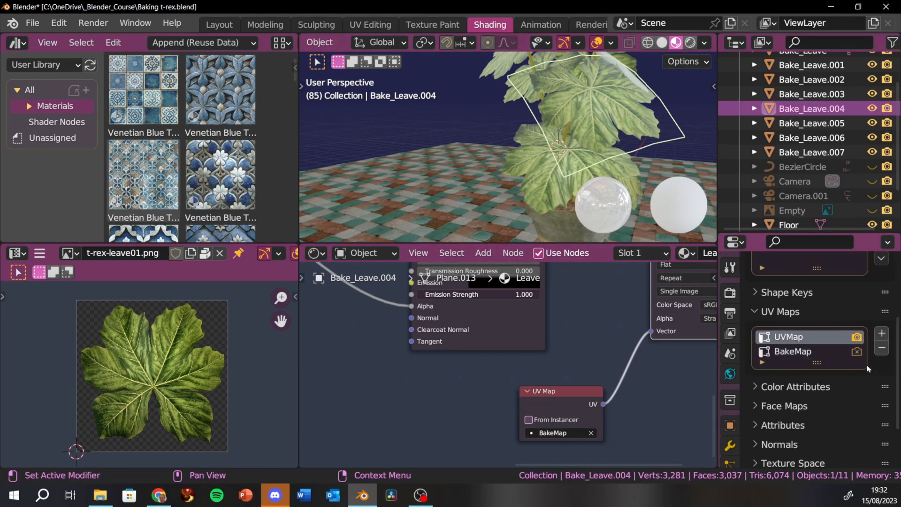
left_click(791, 352)
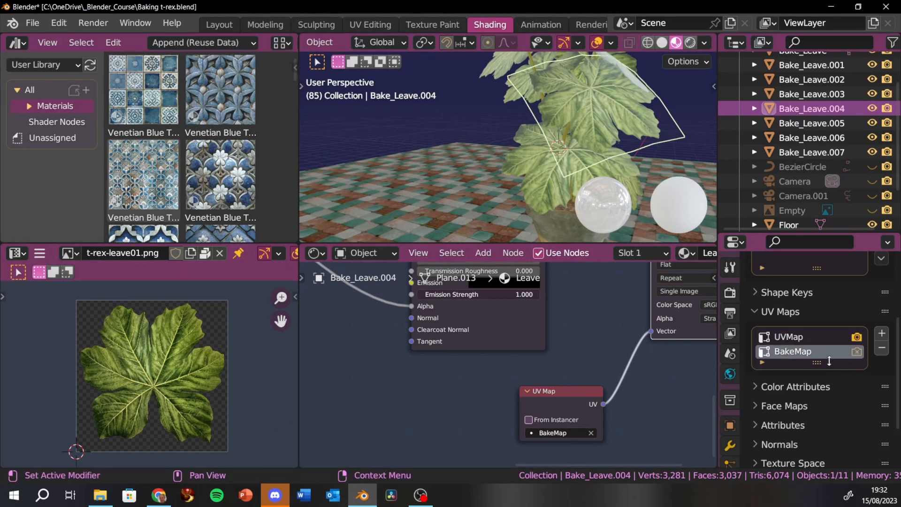
Step: Set the Principled BSDF's Specular to 0.040 and Roughness to 0.767, and check the leaf's sheen up close
scroll(655, 402, "down", 5)
middle_click_drag(668, 396, 555, 444)
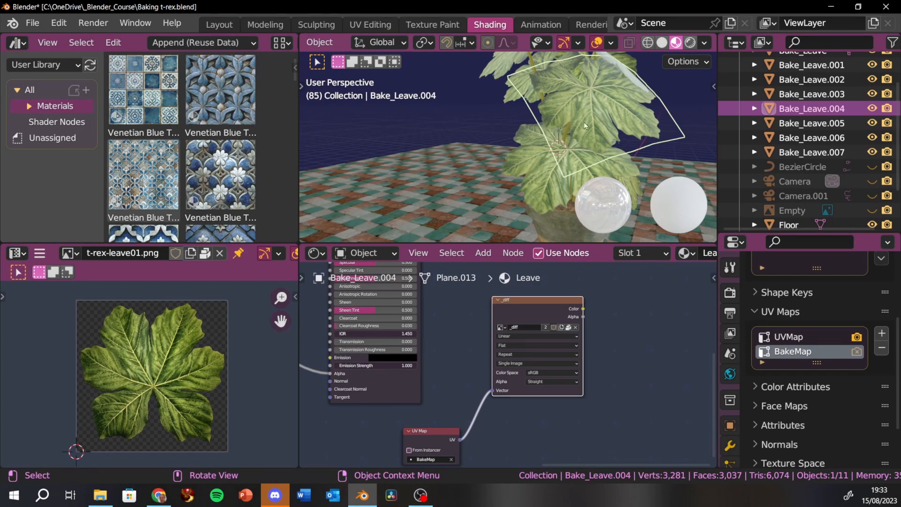
middle_click_drag(585, 123, 528, 167)
scroll(542, 167, "up", 4)
scroll(542, 165, "up", 2)
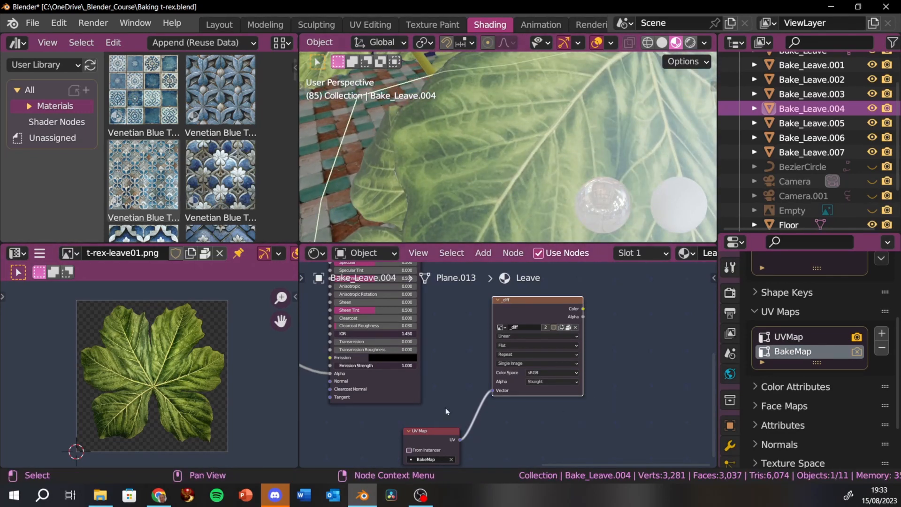
middle_click_drag(434, 355, 531, 423)
scroll(523, 393, "up", 2)
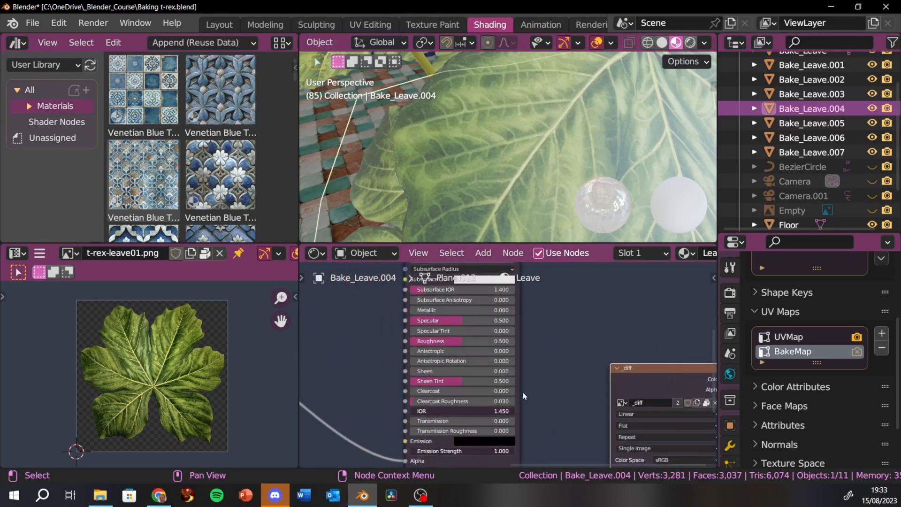
middle_click_drag(433, 324, 443, 329)
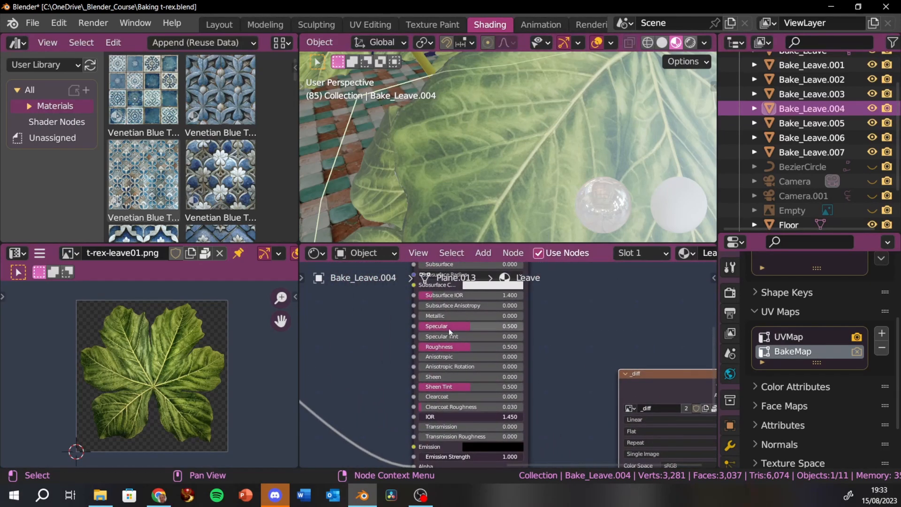
left_click_drag(458, 329, 439, 329)
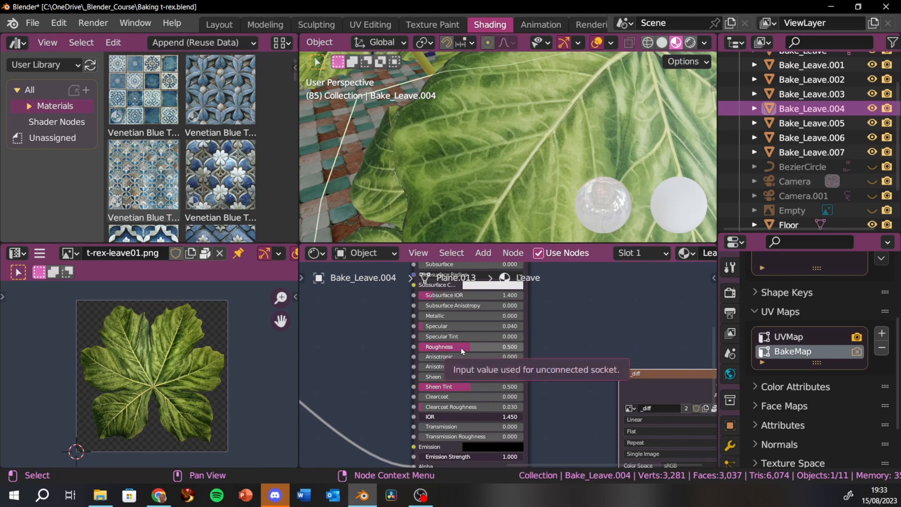
left_click_drag(461, 347, 496, 347)
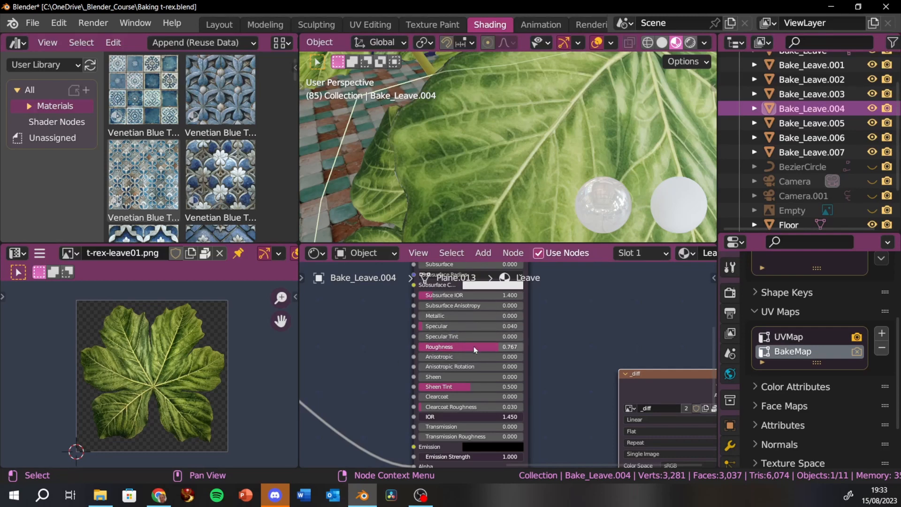
scroll(367, 351, "down", 1)
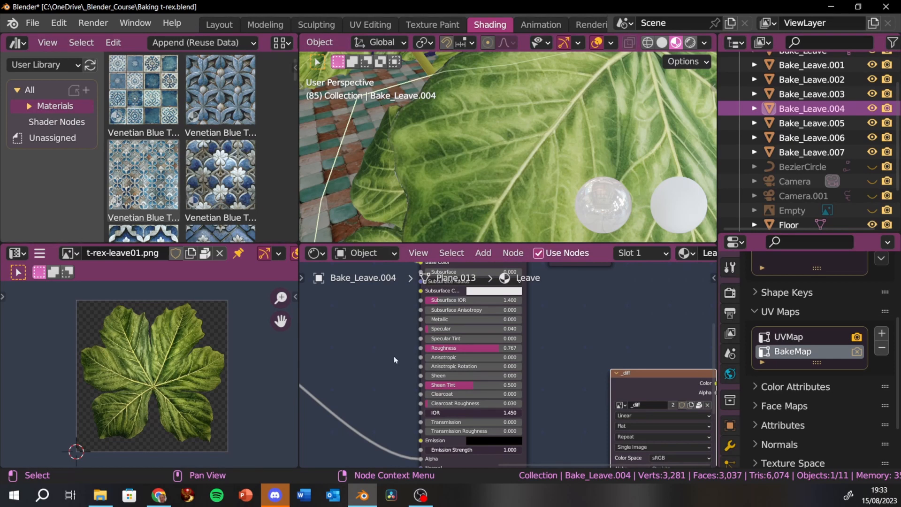
scroll(521, 200, "down", 5)
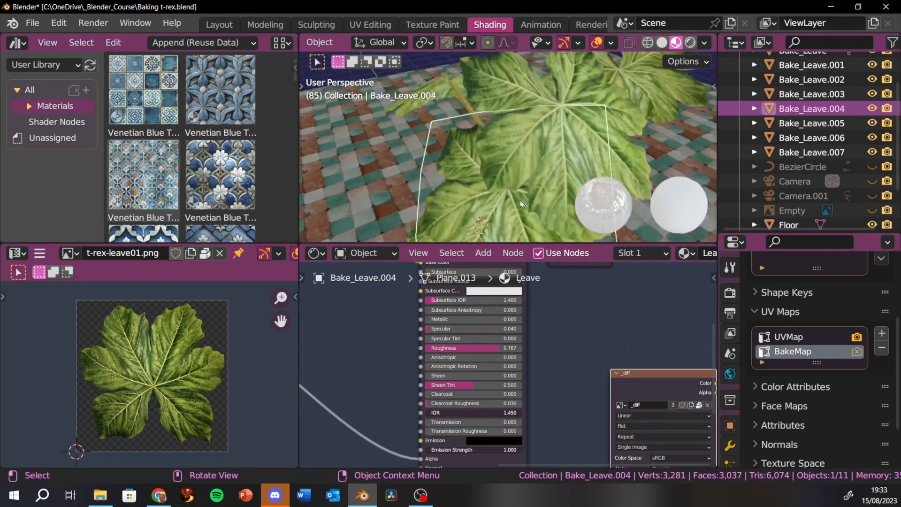
scroll(520, 200, "up", 5)
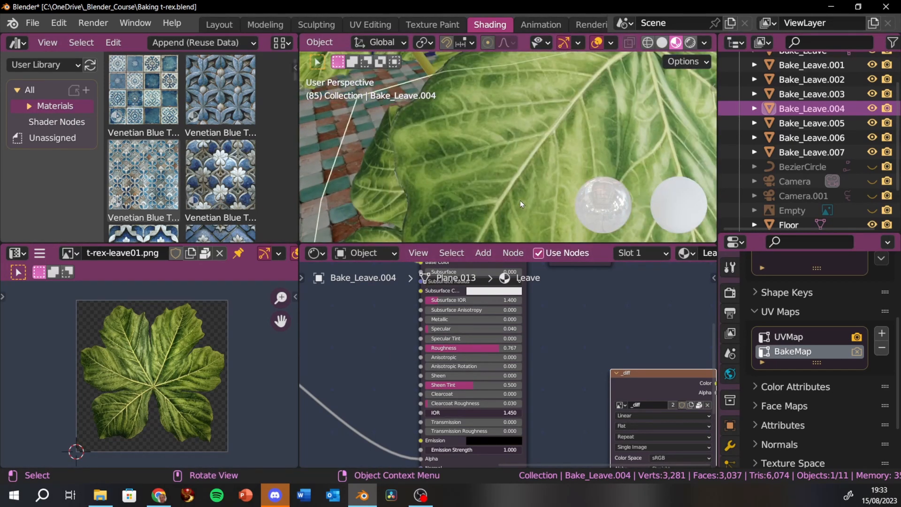
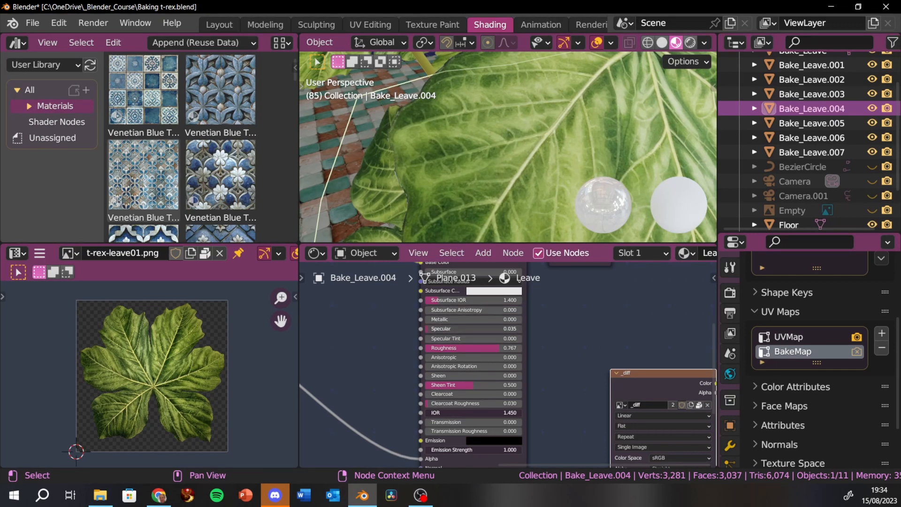
Step: Set the leaf material's Specular to 0.060 and Roughness to 1.000, and view the whole plant
left_click_drag(450, 329, 452, 329)
left_click_drag(453, 347, 479, 348)
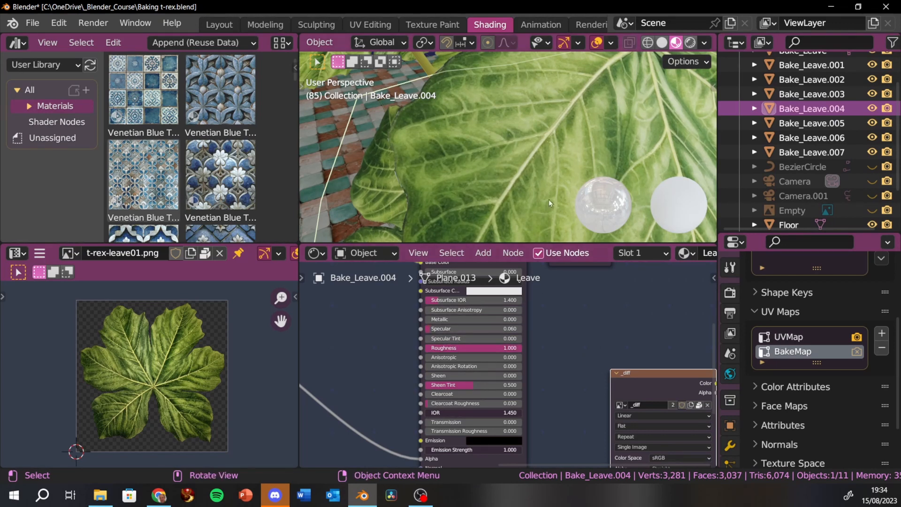
scroll(548, 199, "down", 8)
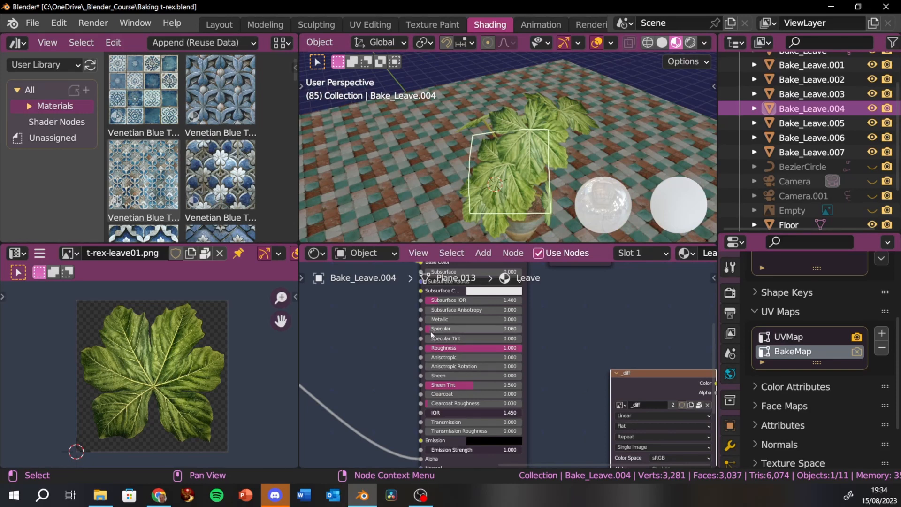
Step: Examine the Bake_Leave.004 surface up close and the Leave material's ColorRamp and Darken nodes that shade its base color
scroll(534, 196, "up", 5)
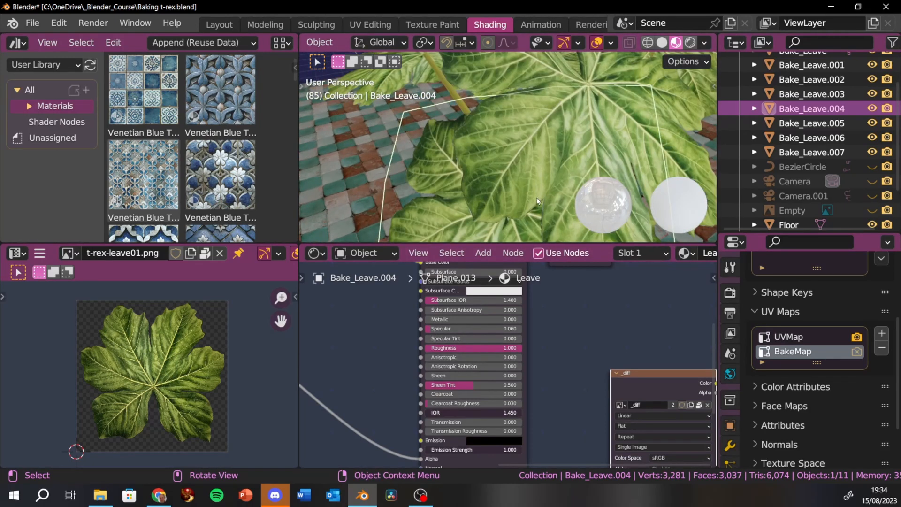
scroll(584, 309, "down", 2)
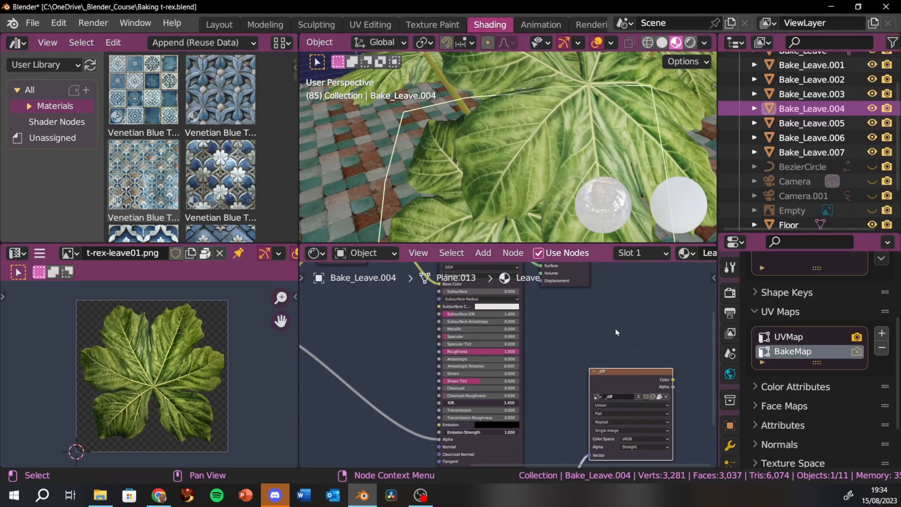
middle_click_drag(302, 425, 299, 428)
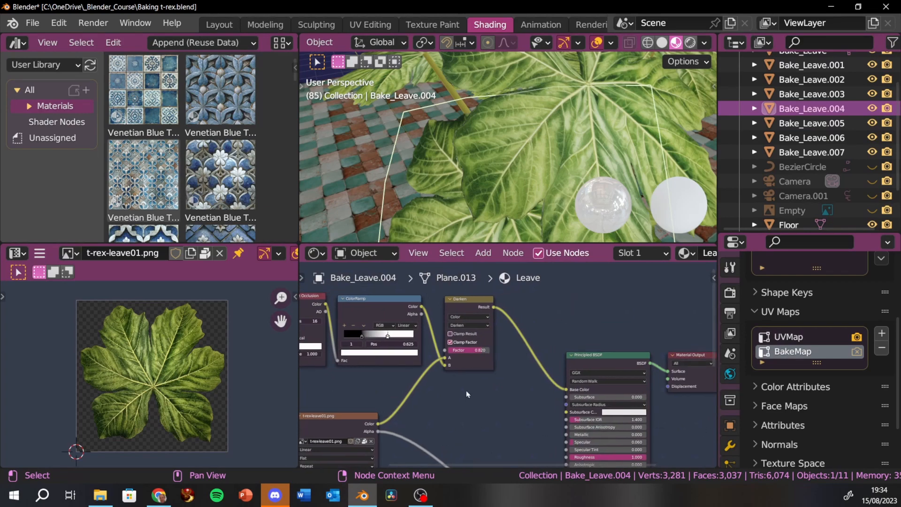
mouse_move(540, 151)
middle_mouse_down()
mouse_move(563, 129)
mouse_move(526, 143)
middle_mouse_up()
scroll(520, 155, "down", 4)
left_click(505, 163)
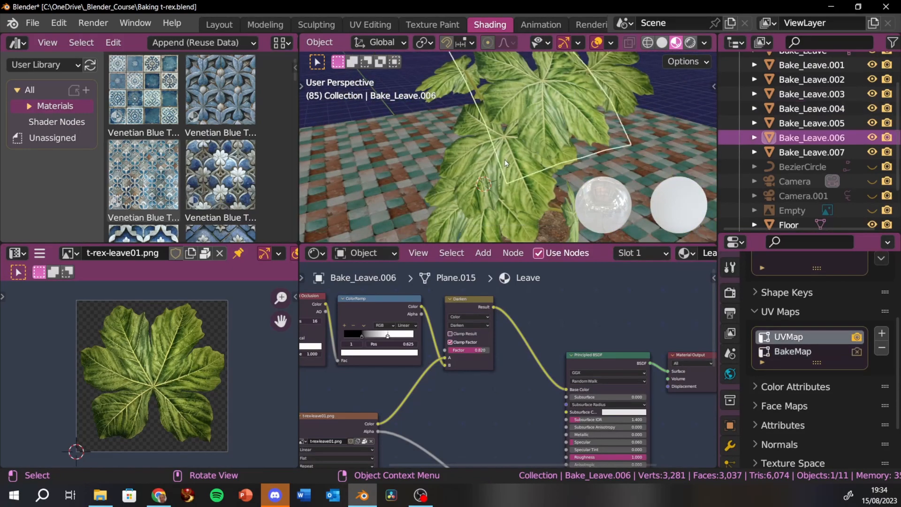
left_click(489, 173)
middle_click_drag(489, 173, 514, 162)
scroll(514, 161, "up", 5)
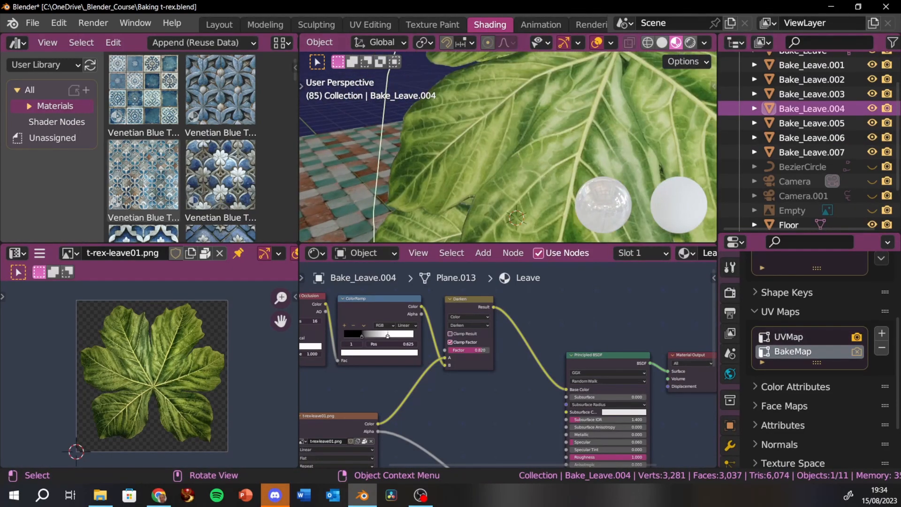
Step: With rendered viewport shading on, move the ColorRamp's white stop further toward the light end and raise its black stop to 0.824
left_click(693, 43)
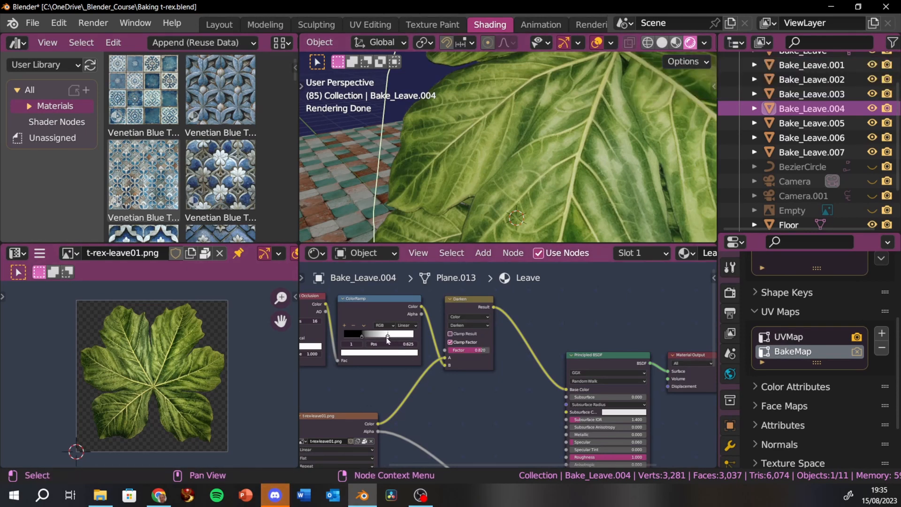
key("g")
left_click(399, 339)
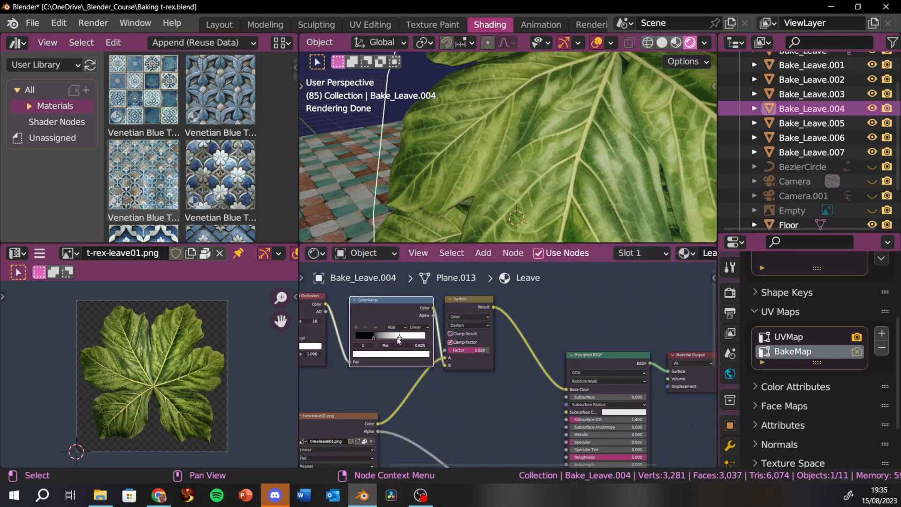
mouse_move(400, 338)
left_mouse_down()
mouse_move(424, 346)
mouse_move(393, 342)
mouse_move(402, 338)
left_mouse_up()
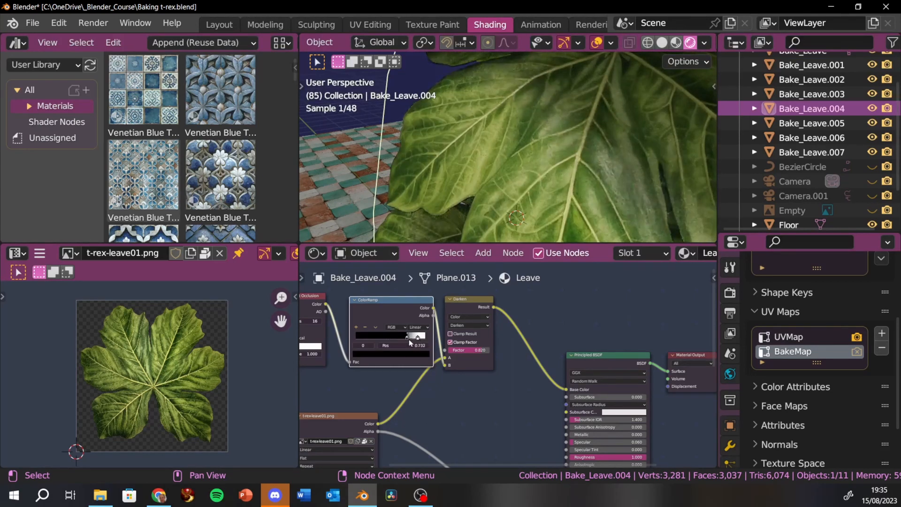
key("KP_Decimal")
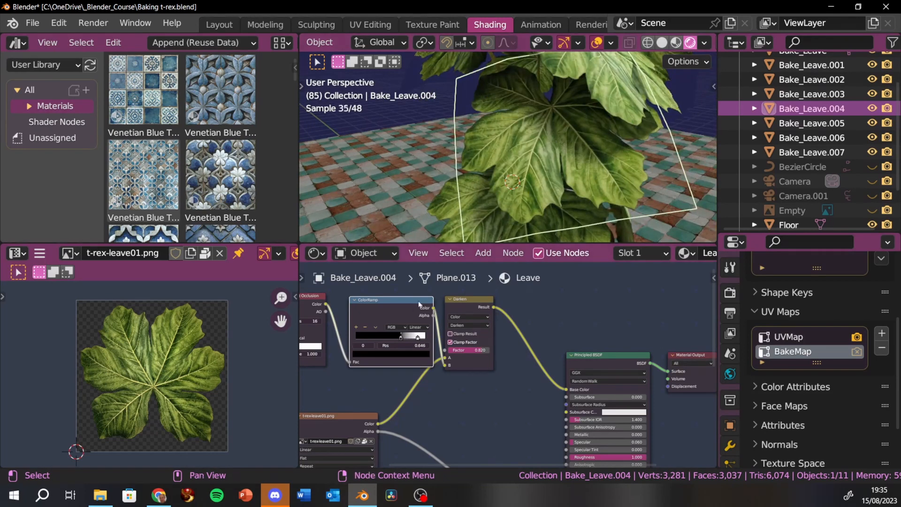
left_click_drag(403, 338, 416, 338)
middle_click_drag(536, 158, 495, 159)
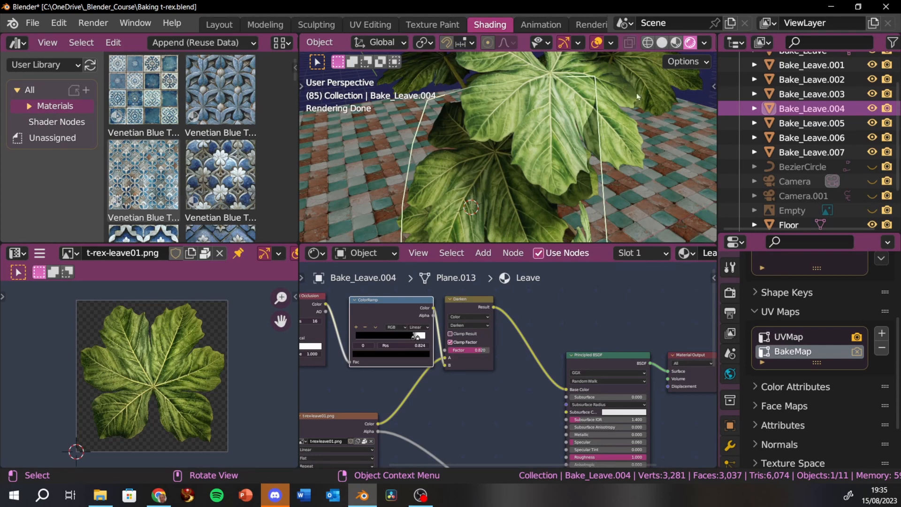
middle_click_drag(561, 137, 491, 159)
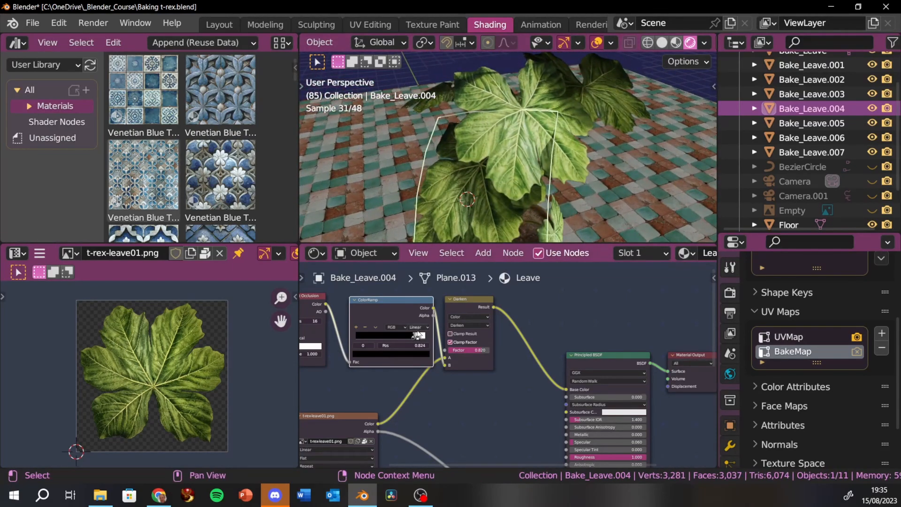
Step: Lower the ColorRamp's black stop to 0.300, select Bake_Leave.006, and check the plant's shading from several angles
left_click_drag(403, 336, 373, 342)
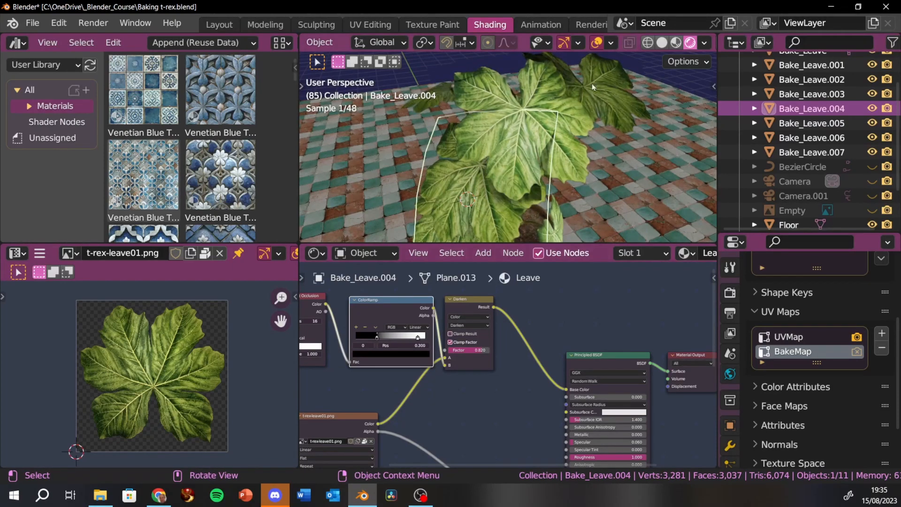
middle_click_drag(592, 84, 548, 120)
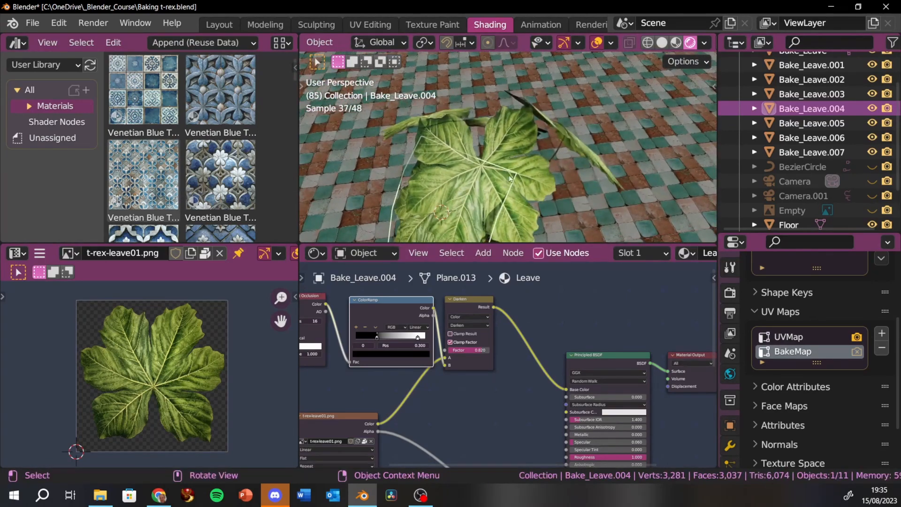
left_click(515, 152)
middle_click_drag(522, 174, 512, 144)
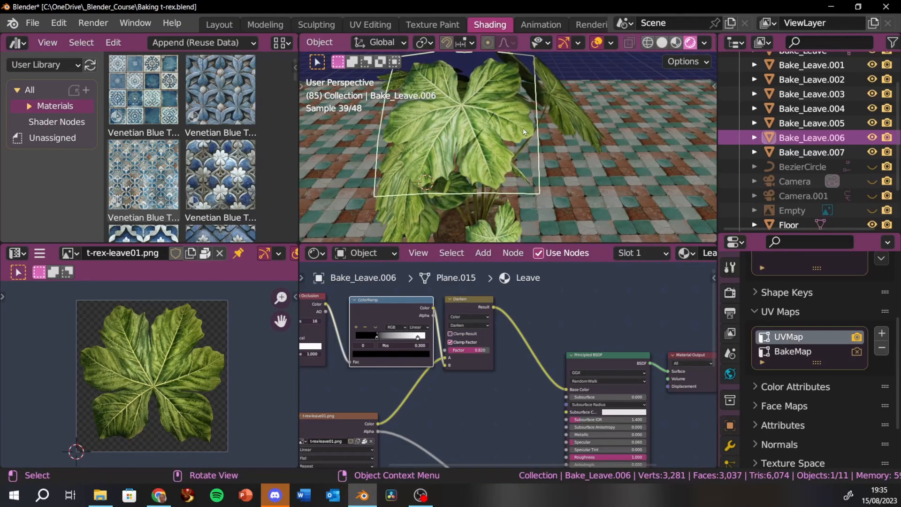
middle_click_drag(497, 183, 514, 163)
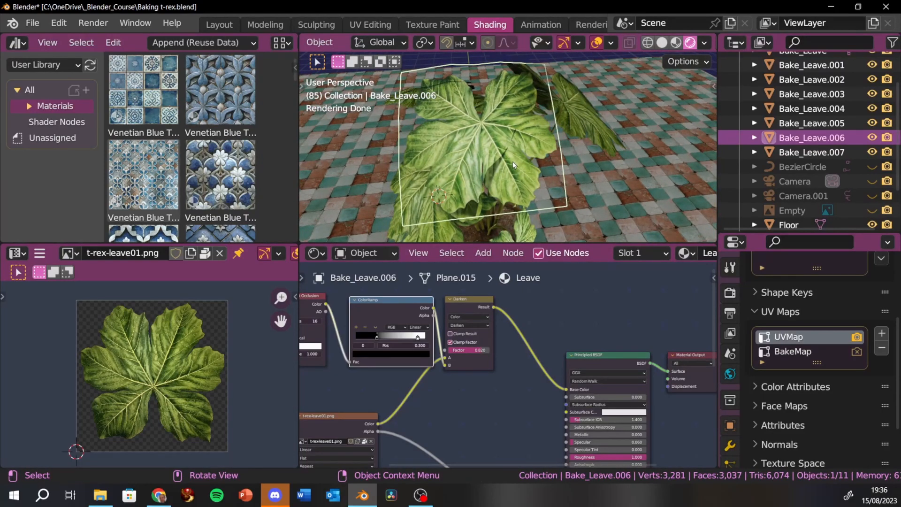
middle_click_drag(497, 135, 514, 113)
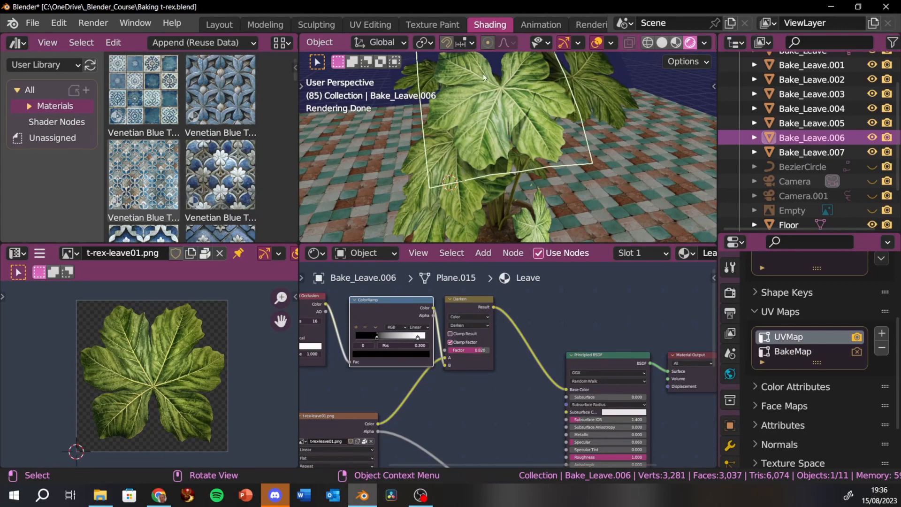
scroll(517, 113, "down", 3)
mouse_move(498, 114)
middle_mouse_down()
mouse_move(500, 129)
mouse_move(498, 92)
mouse_move(502, 120)
mouse_move(512, 119)
middle_mouse_up()
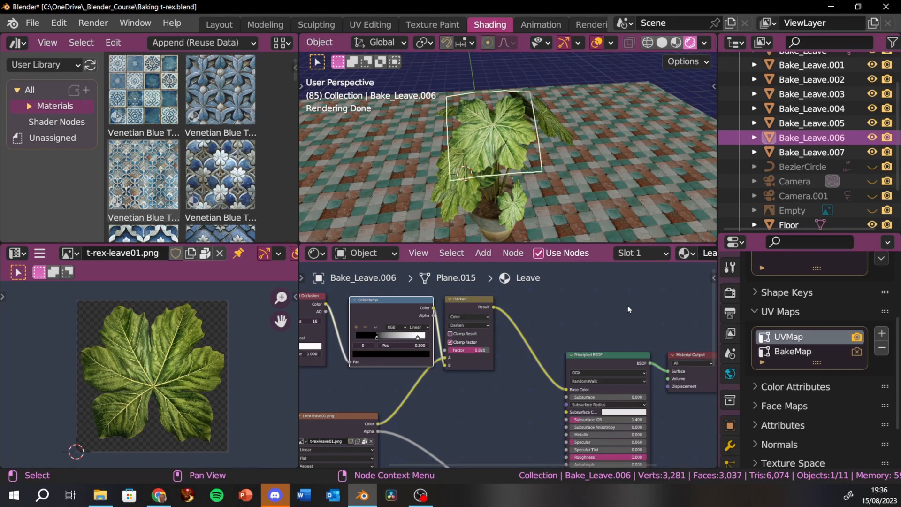
Step: Select the _diff image texture node as the bake target and review the leaf's UV maps
middle_click_drag(633, 306, 547, 261)
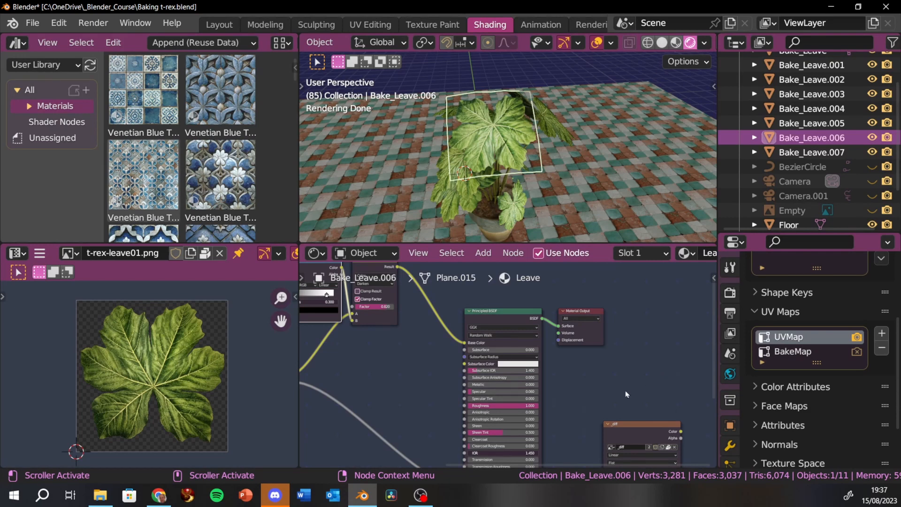
left_click(653, 427)
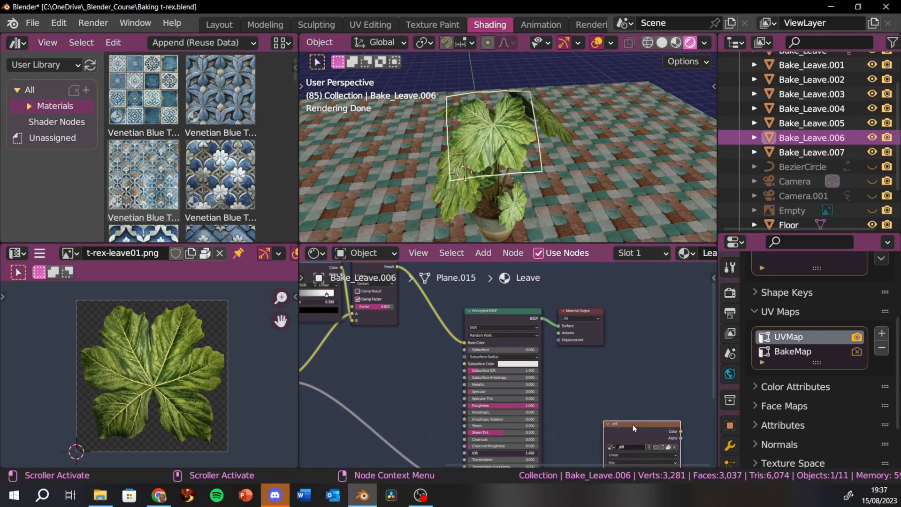
scroll(801, 328, "up", 3)
scroll(798, 332, "down", 4)
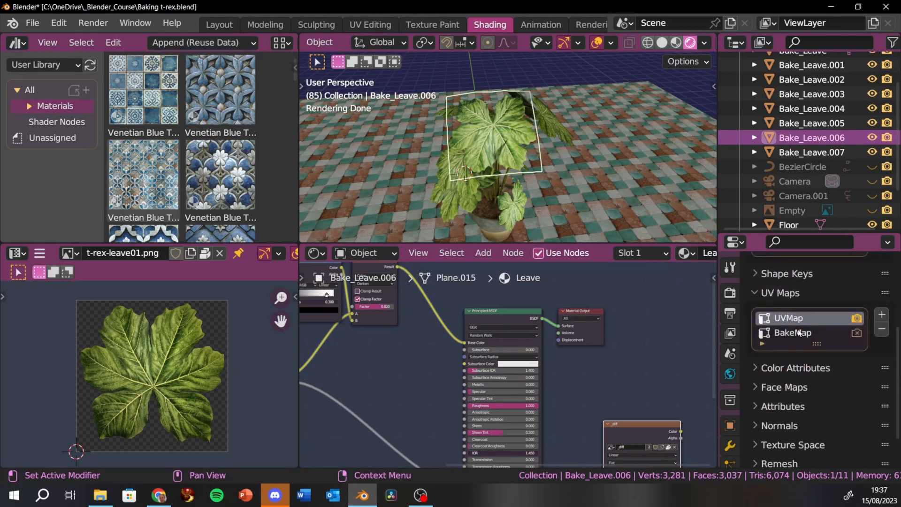
scroll(798, 332, "up", 5)
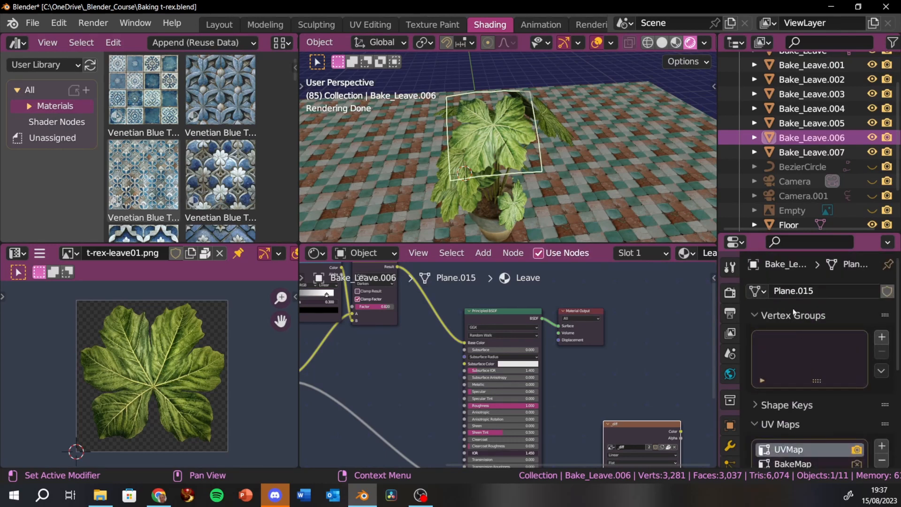
Step: Collapse the viewport sampling settings and set the Cycles render Max Samples to 12
left_click(731, 300)
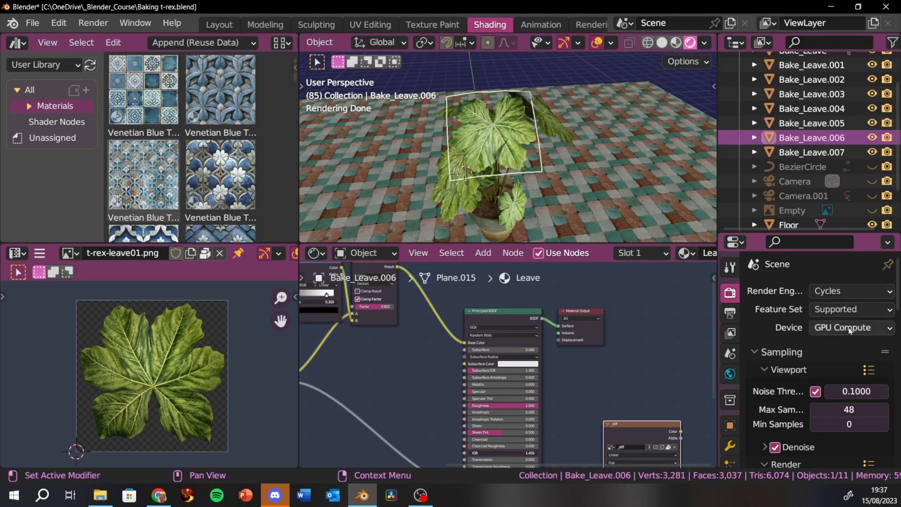
scroll(892, 320, "down", 2)
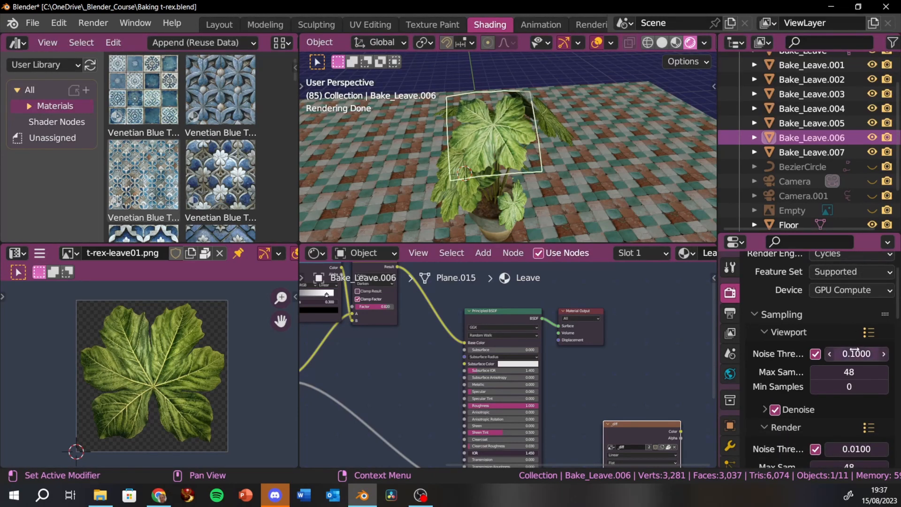
scroll(856, 349, "down", 1)
scroll(857, 350, "up", 2)
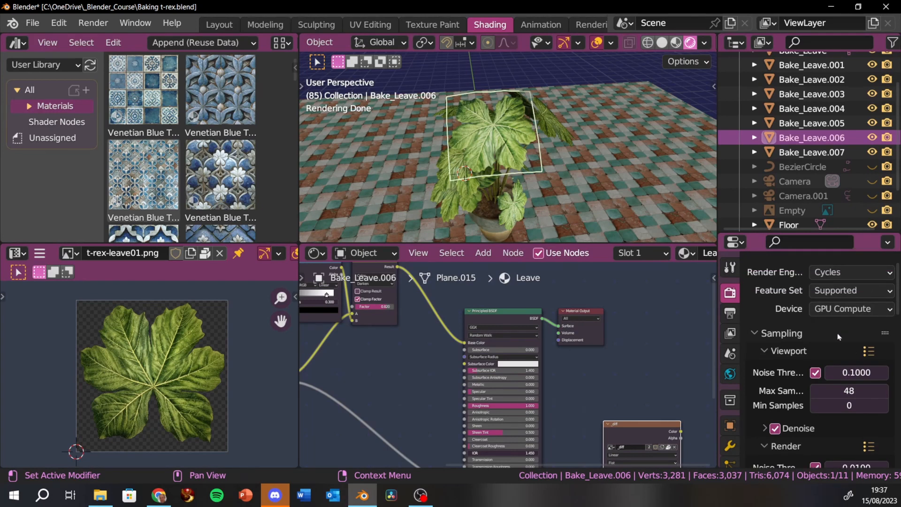
scroll(775, 394, "up", 1)
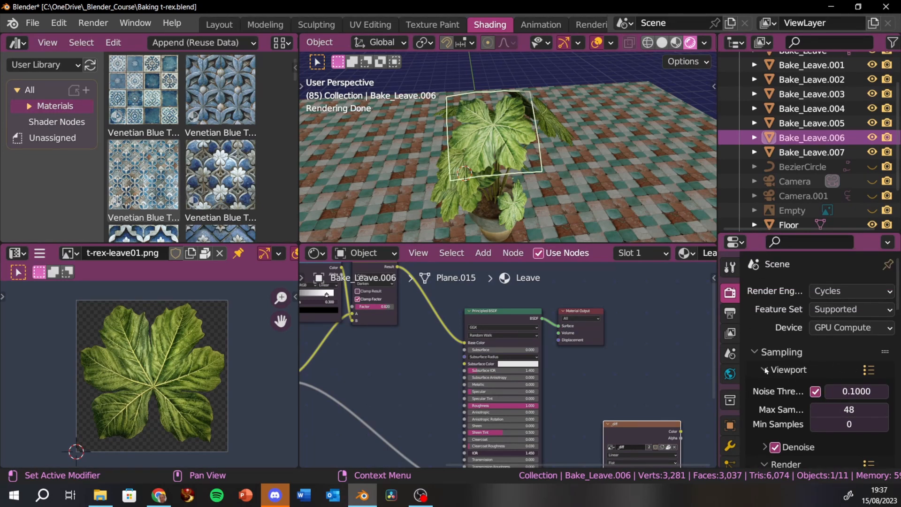
left_click(765, 371)
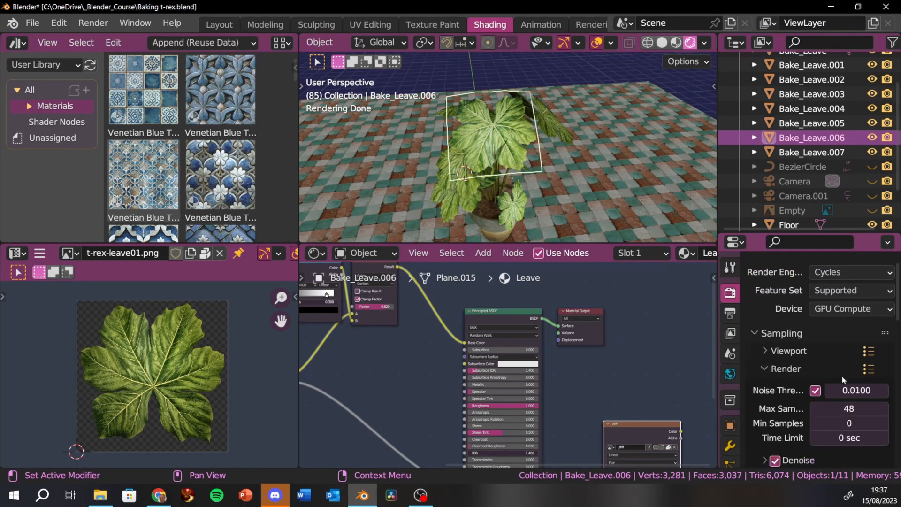
scroll(826, 389, "down", 1)
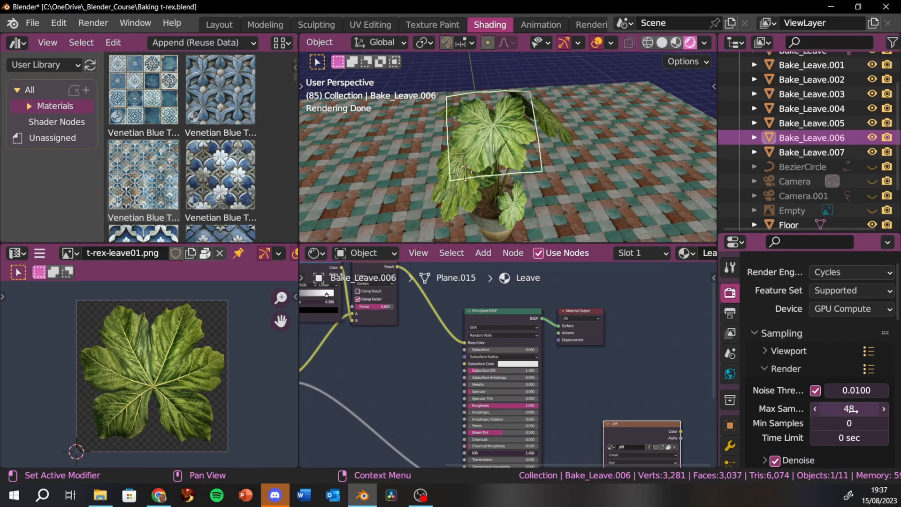
left_click(852, 410)
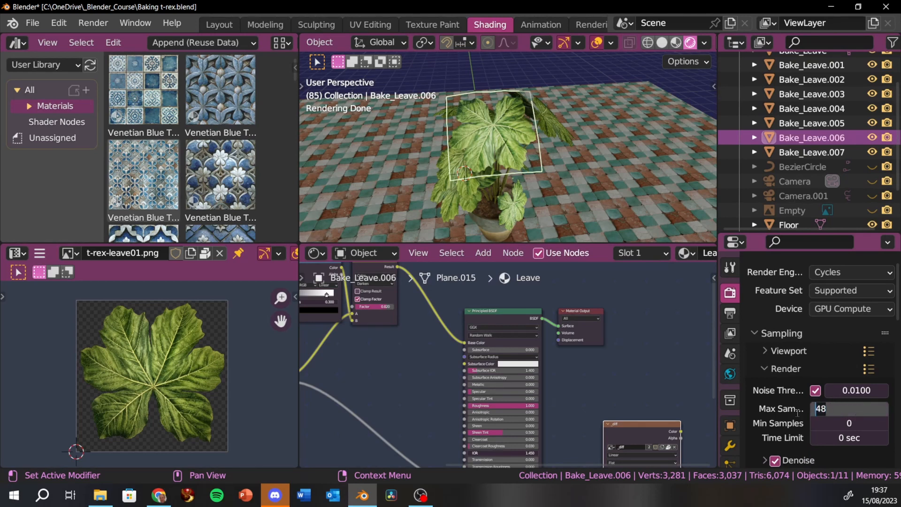
type("12")
key("Tab")
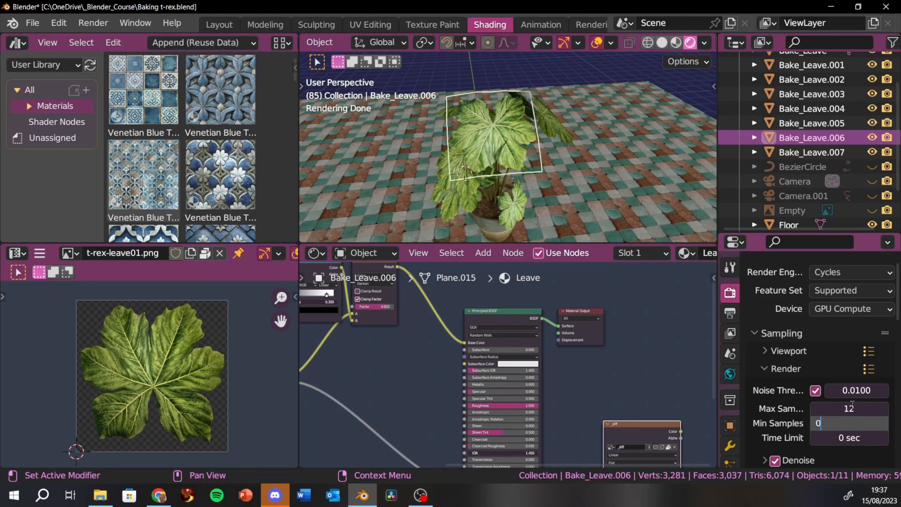
key("Return")
Step: Find the Cycles Bake settings and choose Diffuse as the Bake Type
scroll(847, 418, "down", 3)
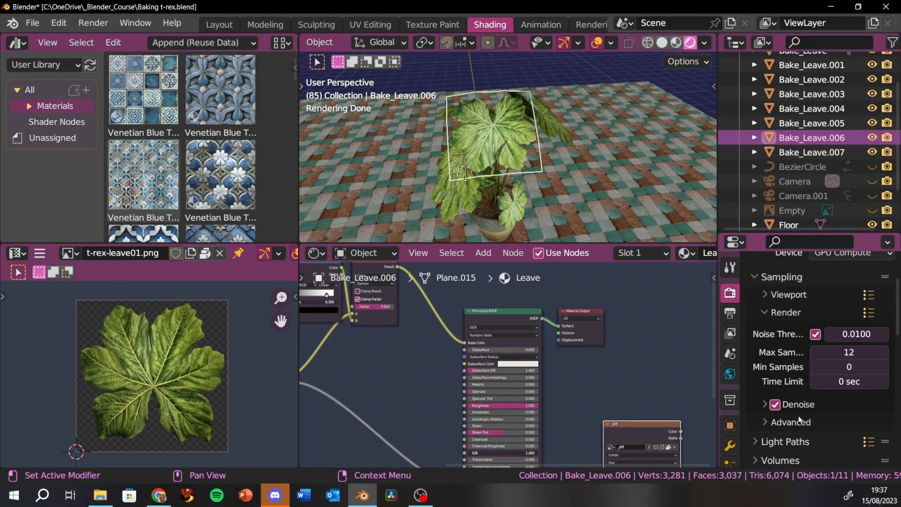
scroll(812, 415, "down", 3)
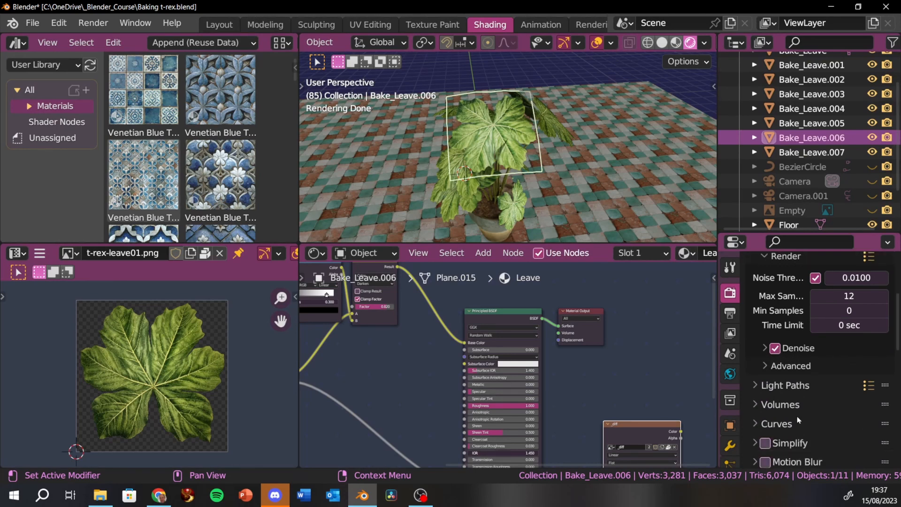
scroll(805, 418, "down", 2)
scroll(822, 369, "down", 1)
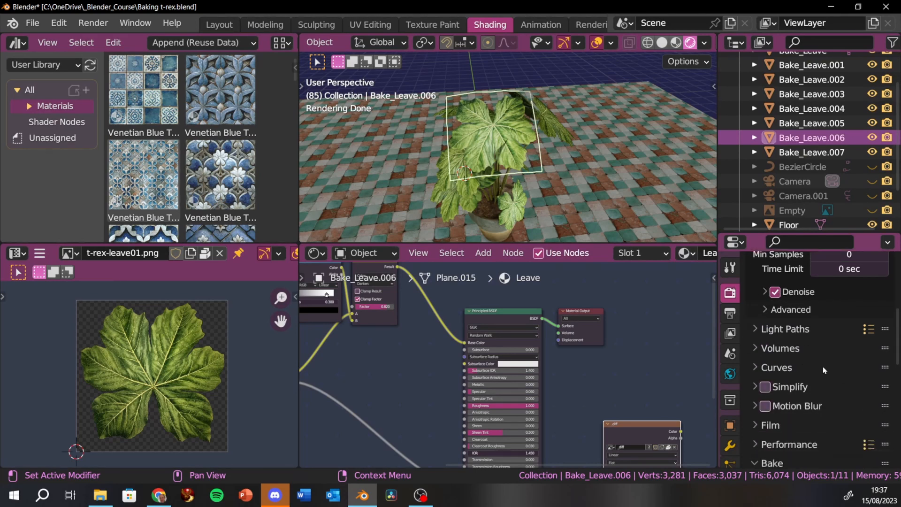
scroll(824, 370, "down", 4)
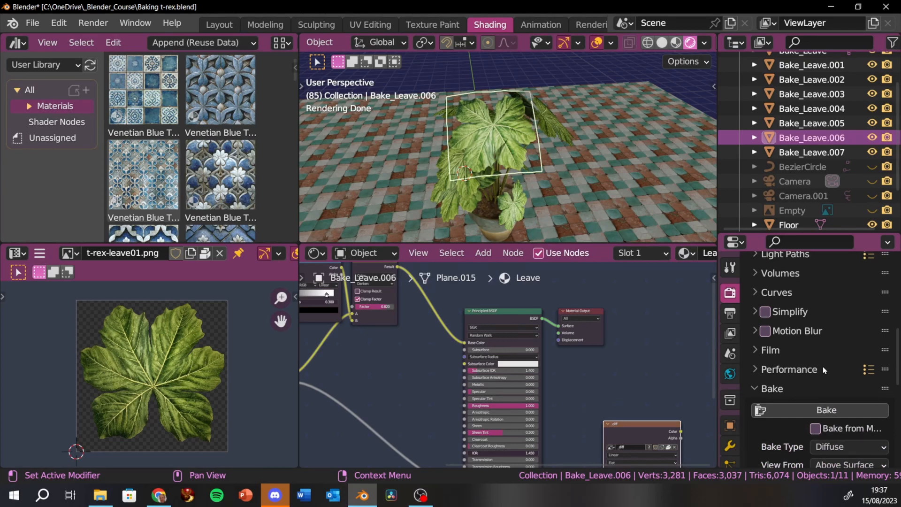
scroll(824, 370, "down", 2)
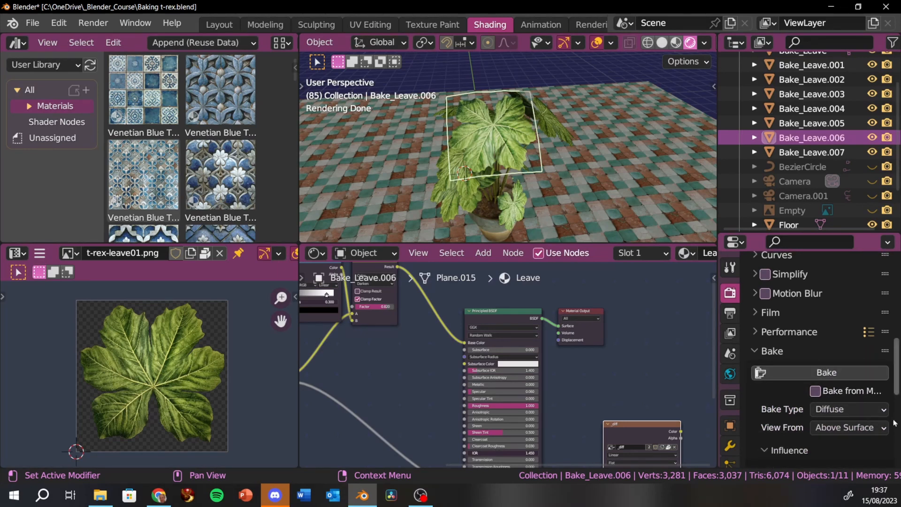
left_click(866, 413)
left_click(844, 414)
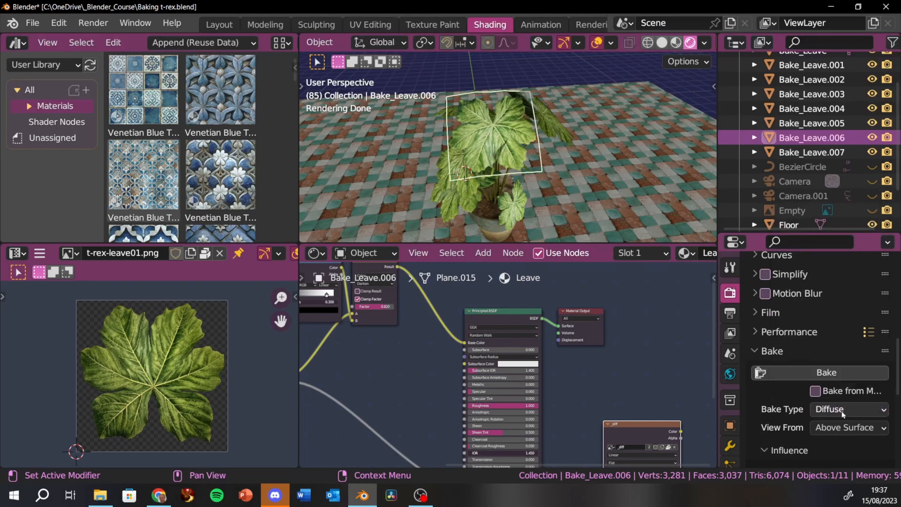
Step: Check the Diffuse bake's Influence options and try baking Bake_Leave.006 to the _diff image
scroll(843, 413, "down", 2)
scroll(848, 415, "down", 1)
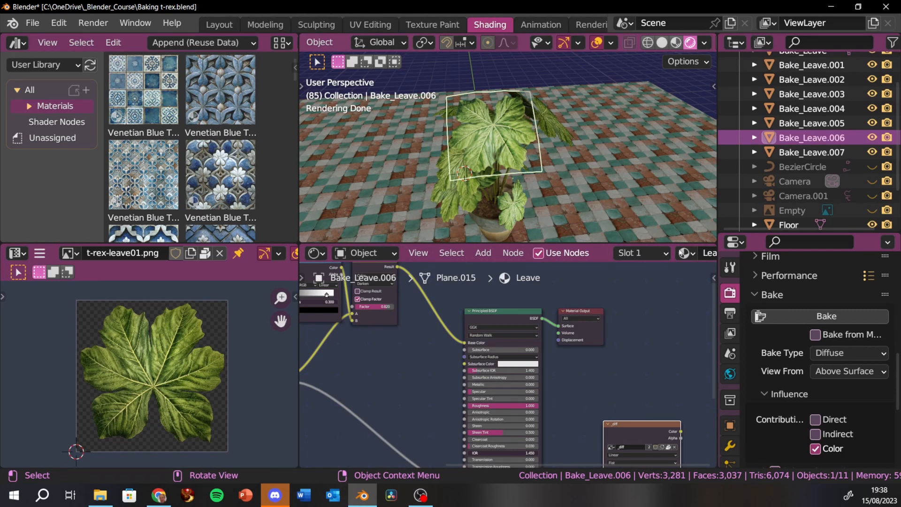
middle_click_drag(657, 425, 586, 343)
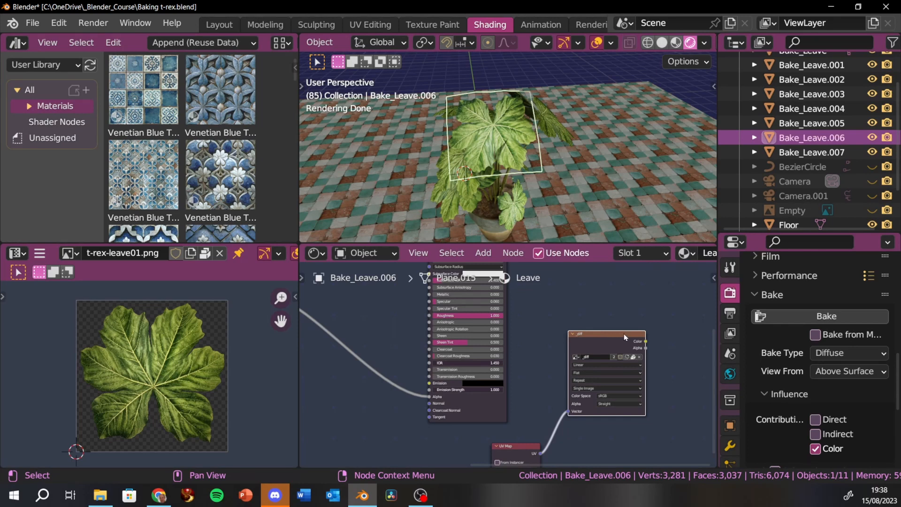
left_click(839, 317)
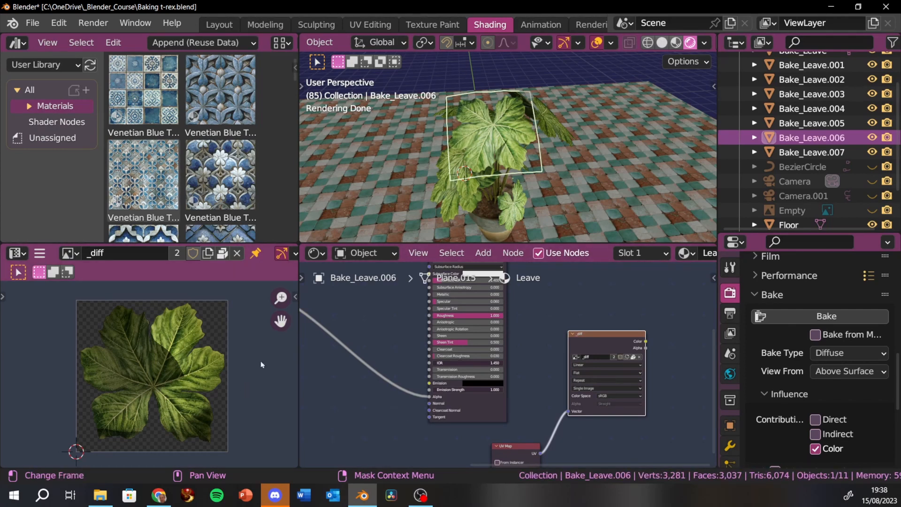
Step: Make BakeMap the active UV map of the Bake_Leave.006 mesh, matching the UV Map node in its material
middle_click_drag(576, 301, 564, 440)
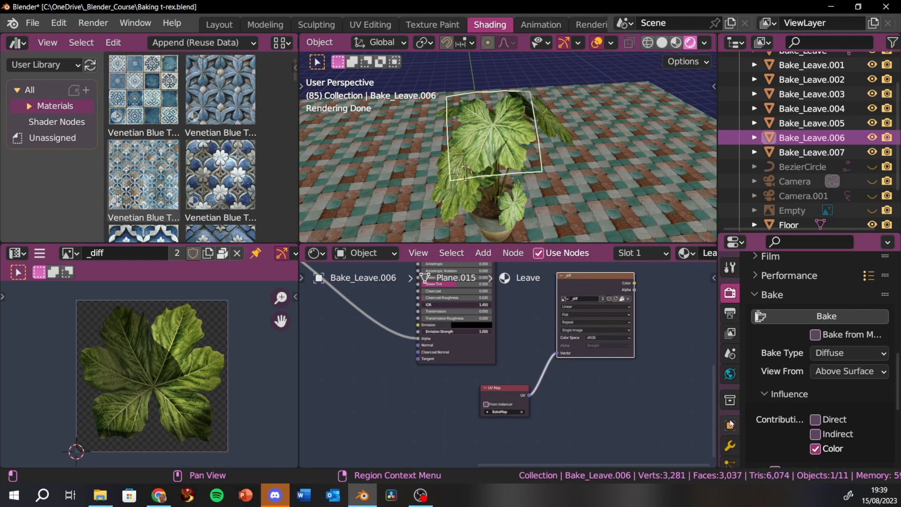
left_click(730, 447)
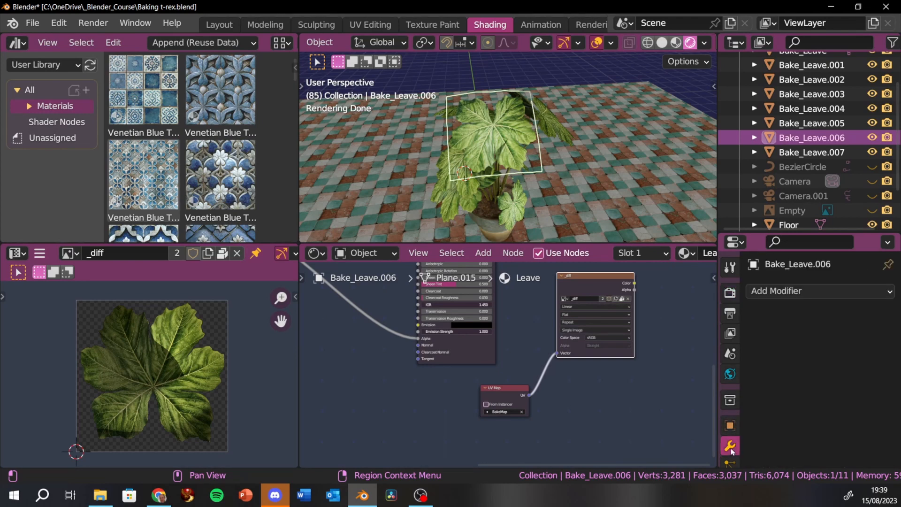
left_click(730, 426)
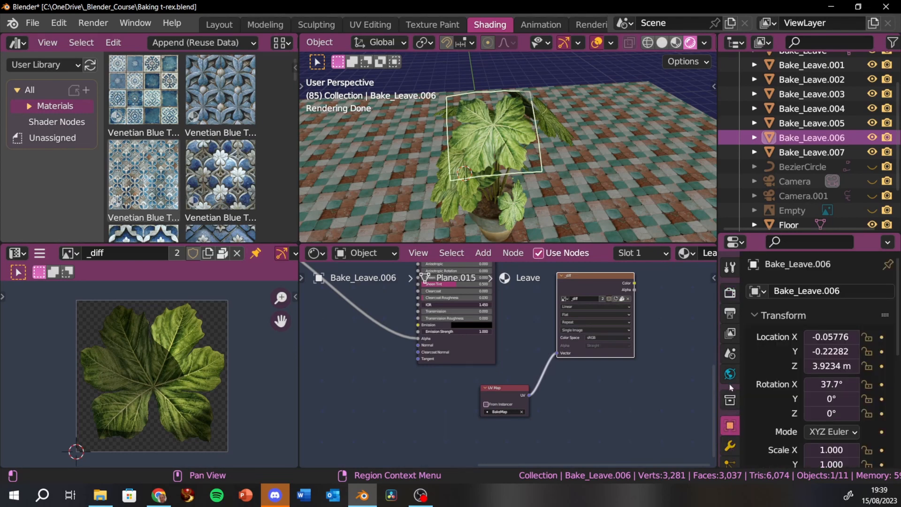
scroll(731, 388, "down", 4)
left_click(731, 452)
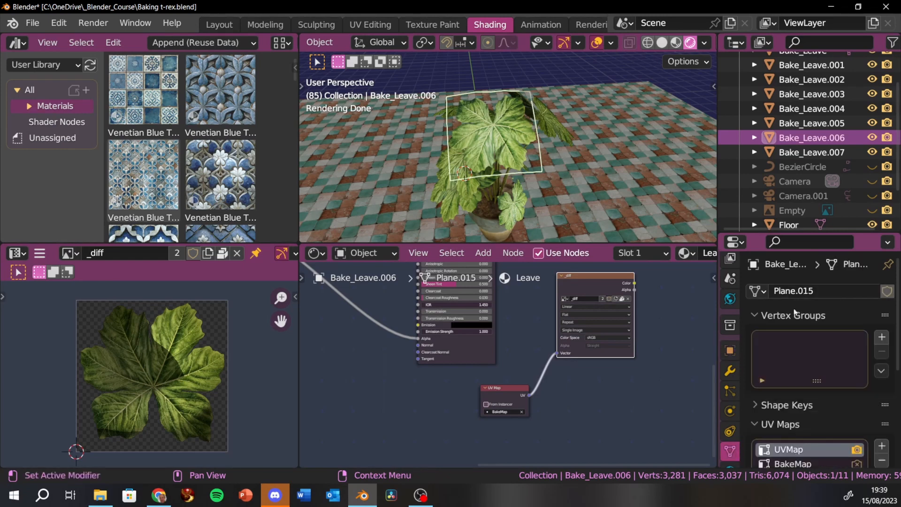
scroll(798, 394, "down", 4)
left_click(798, 396)
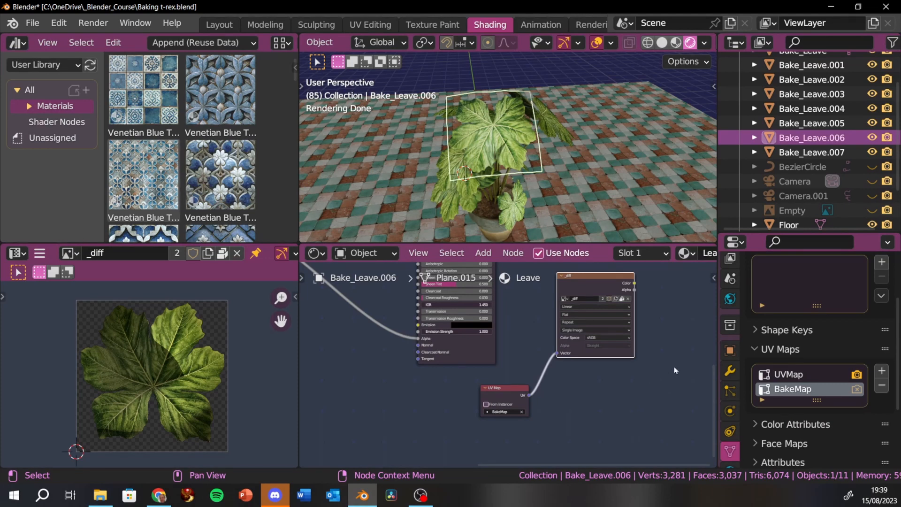
Step: Bake the leaf's Diffuse colour to the _diff image through the BakeMap UVs
scroll(751, 338, "up", 4)
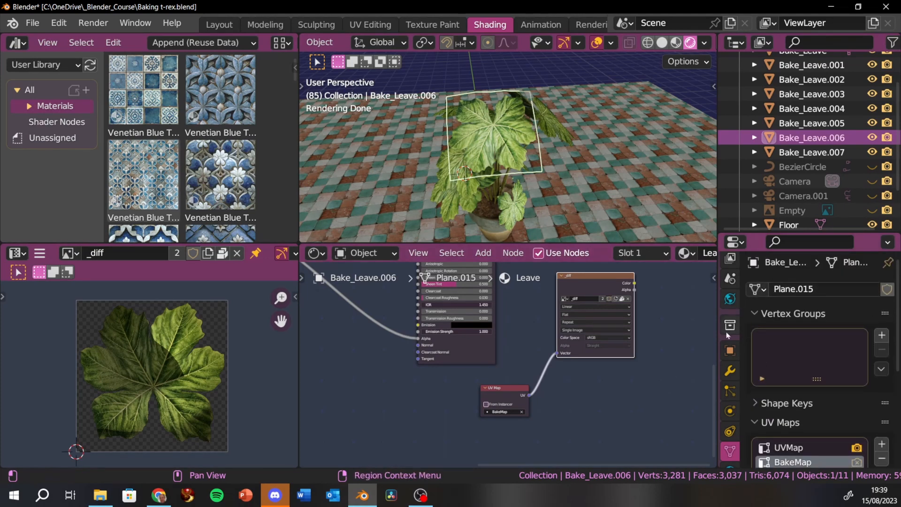
scroll(730, 310, "up", 4)
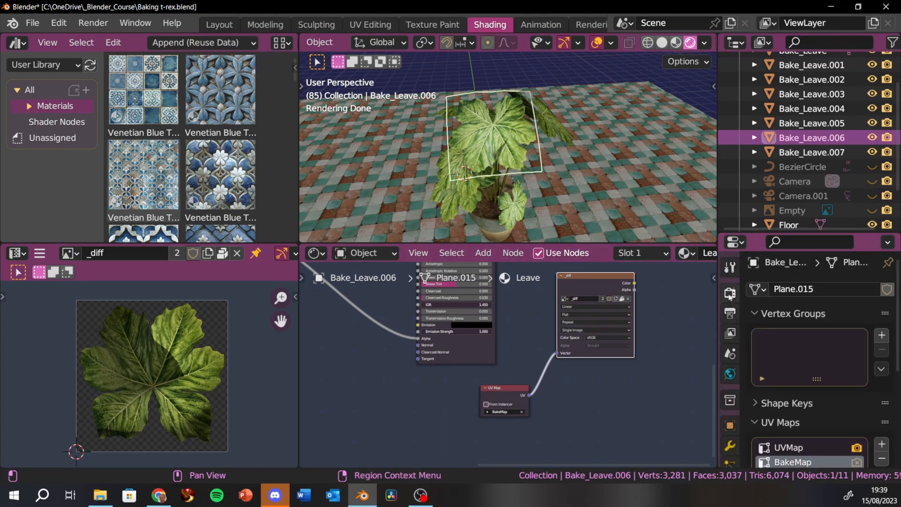
left_click(730, 293)
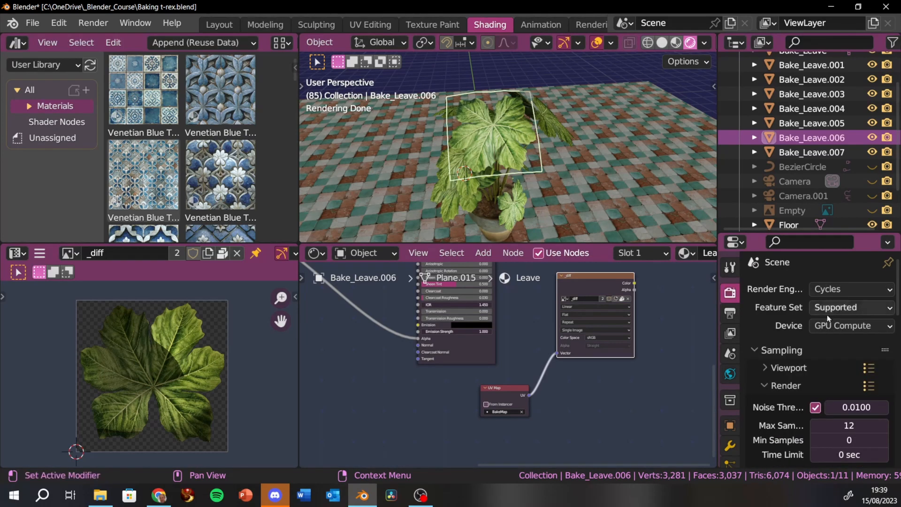
scroll(828, 324, "down", 10)
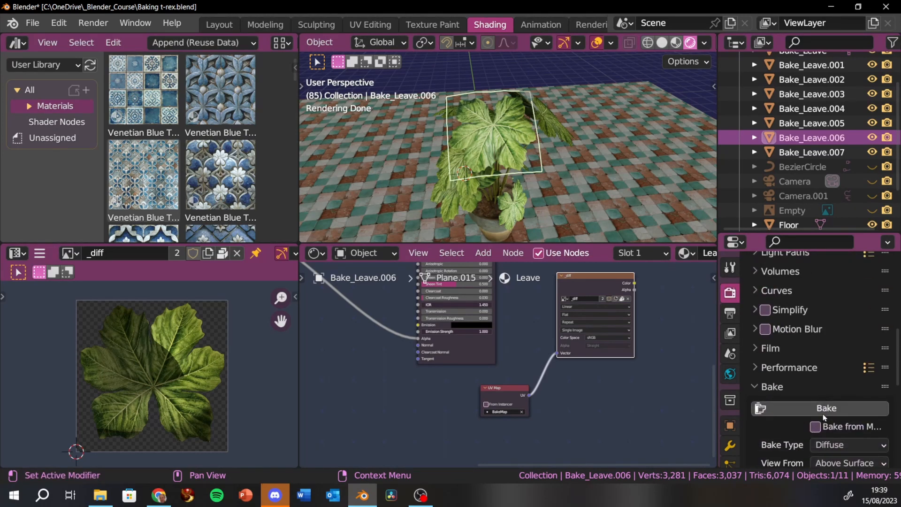
left_click(817, 415)
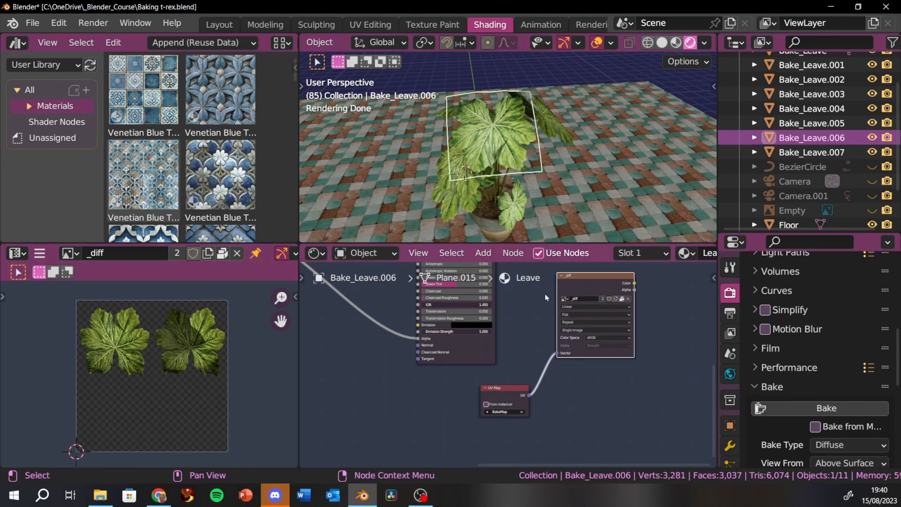
Step: Examine the leaf's full UV layout over the baked _diff image in Edit Mode, and return to Object Mode
key("Tab")
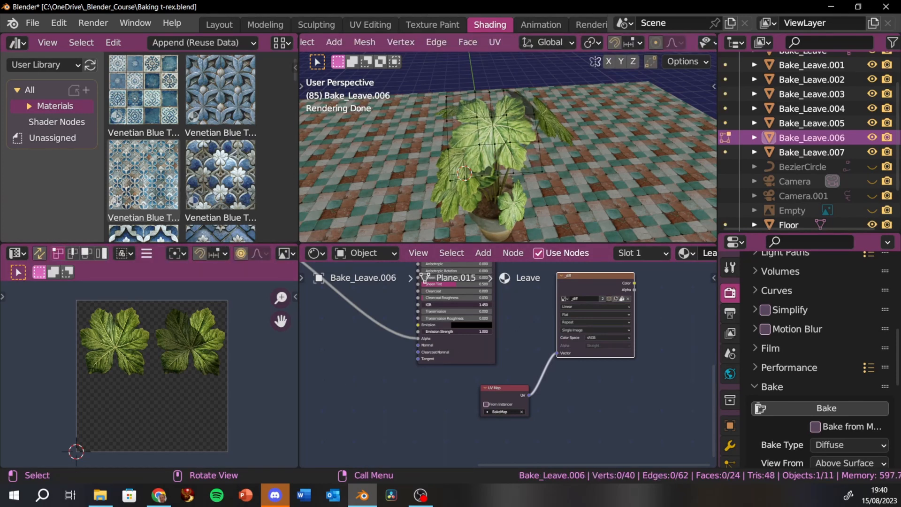
key("a")
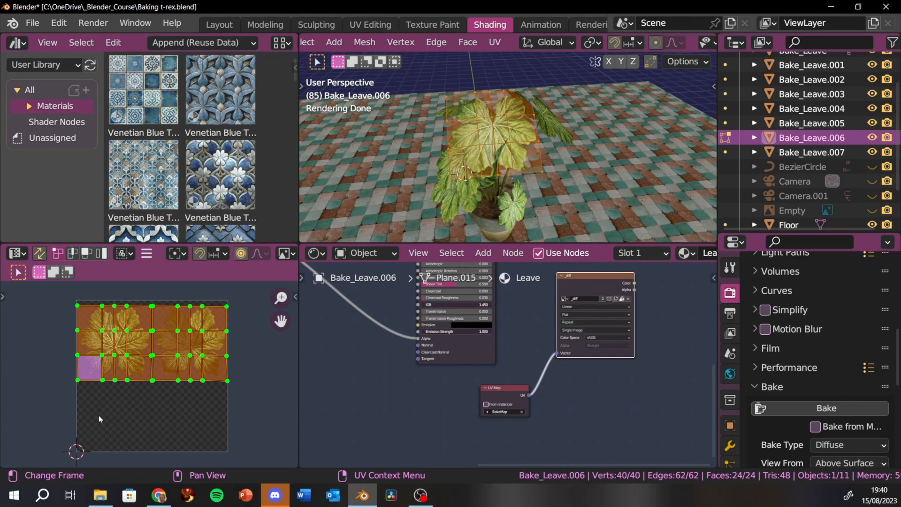
left_click(272, 401)
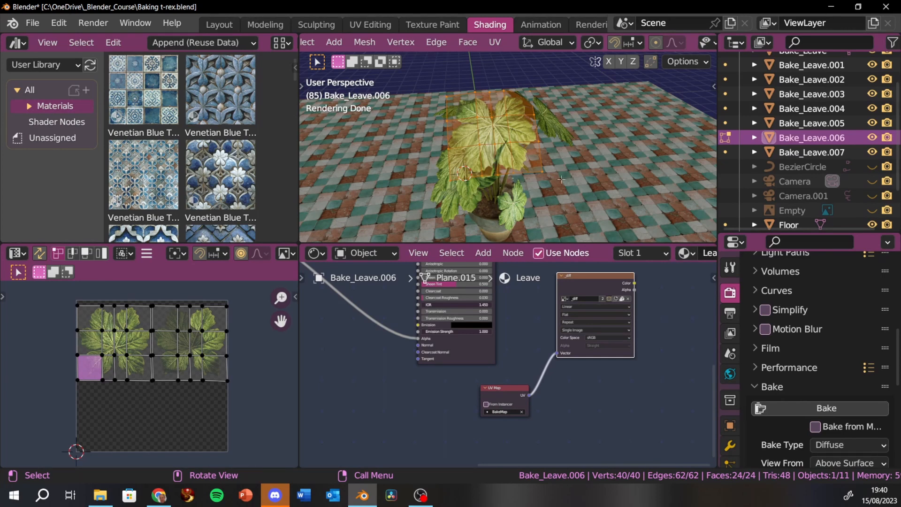
key("Tab")
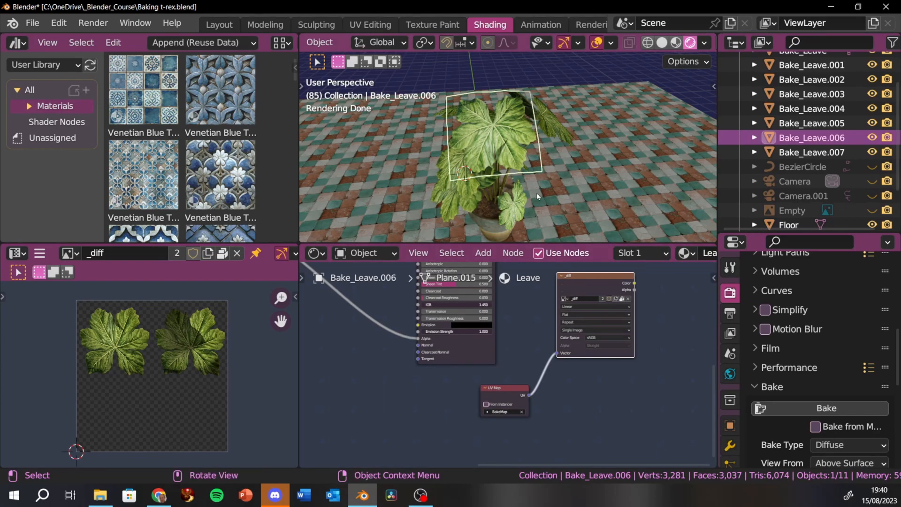
Step: Try to select the plant's stems among the leaves in the rendered view
left_click(498, 183)
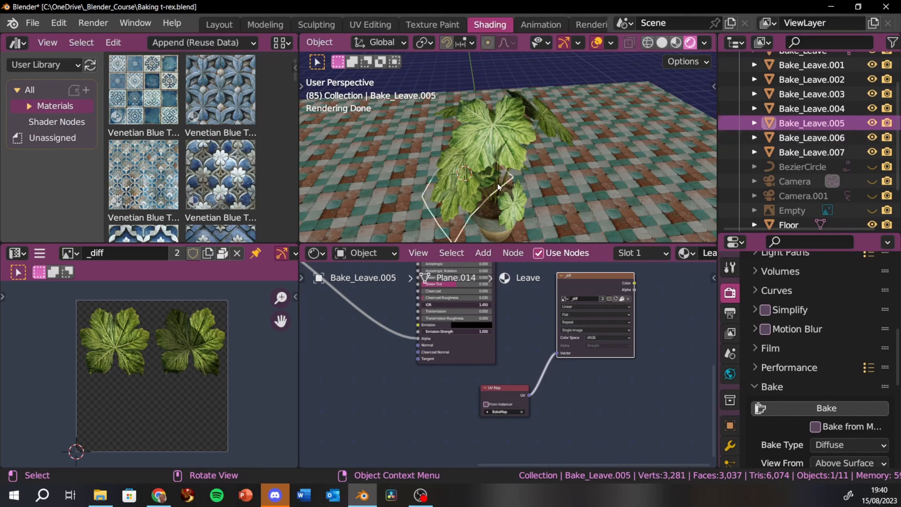
key("KP_Decimal")
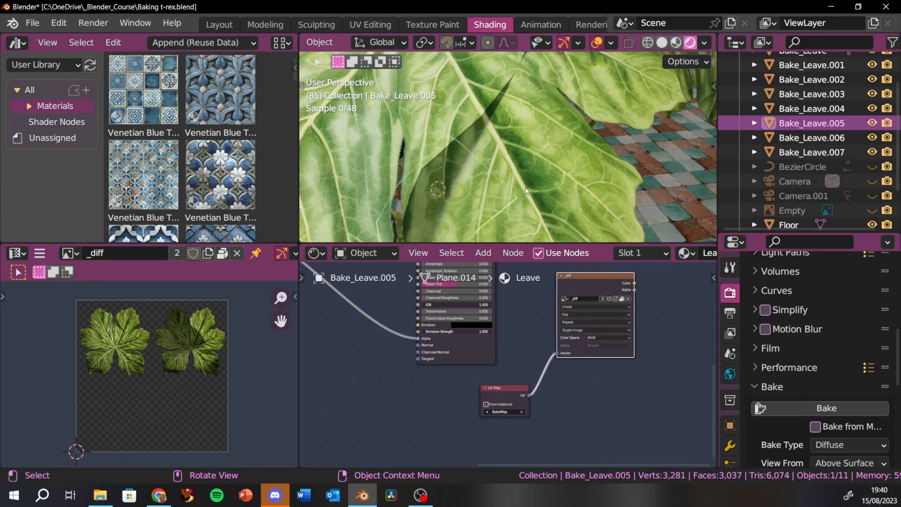
scroll(516, 190, "down", 6)
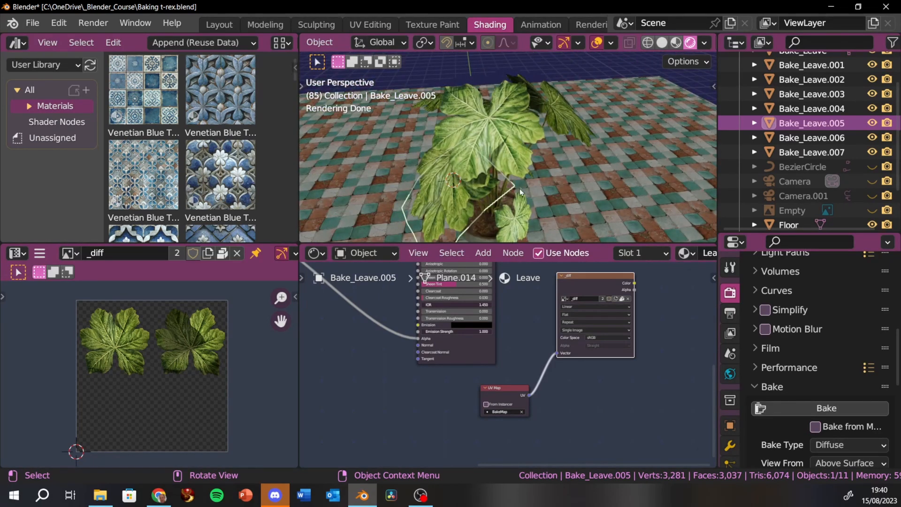
middle_click_drag(520, 187, 499, 173)
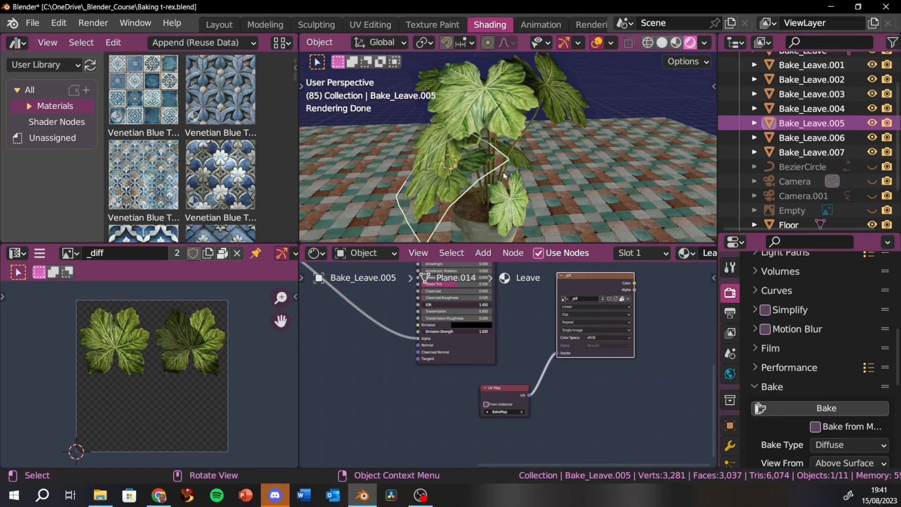
left_click(502, 171)
left_click(505, 165)
left_click(533, 123)
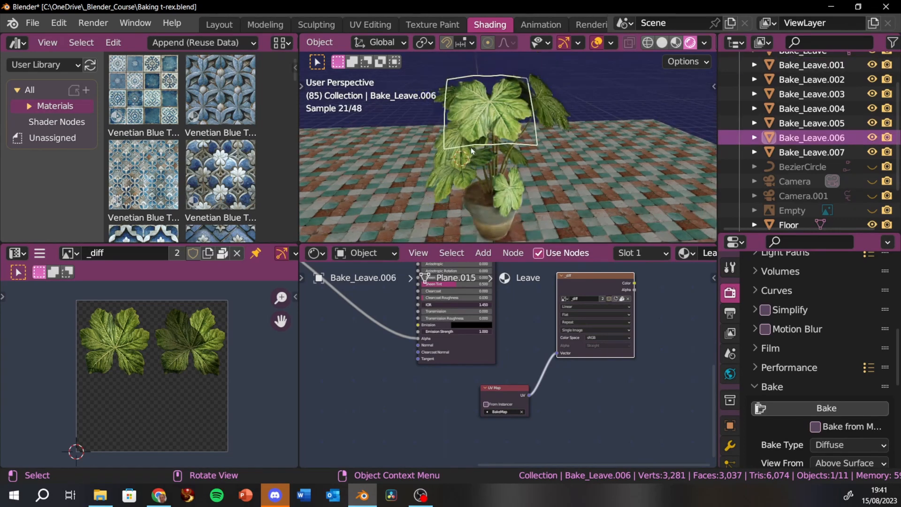
scroll(512, 171, "up", 2)
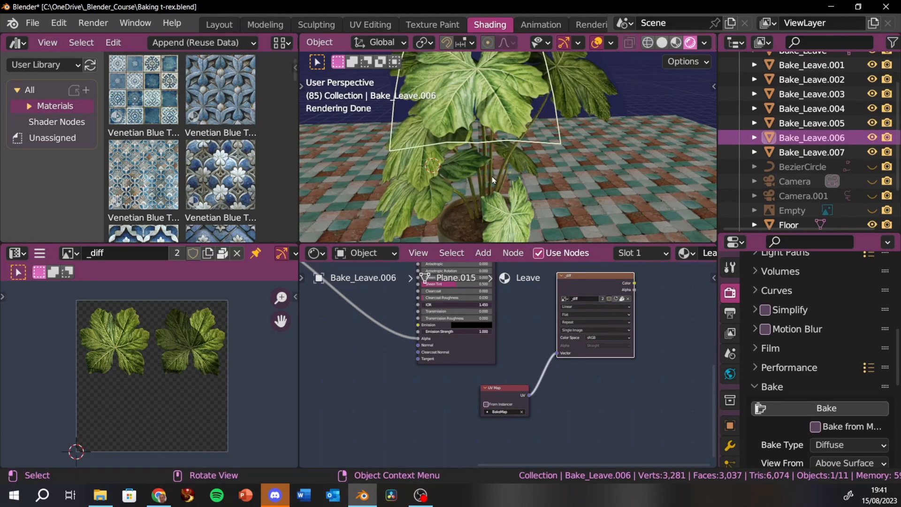
left_click(492, 177)
left_click(490, 185)
middle_click_drag(499, 184, 667, 160)
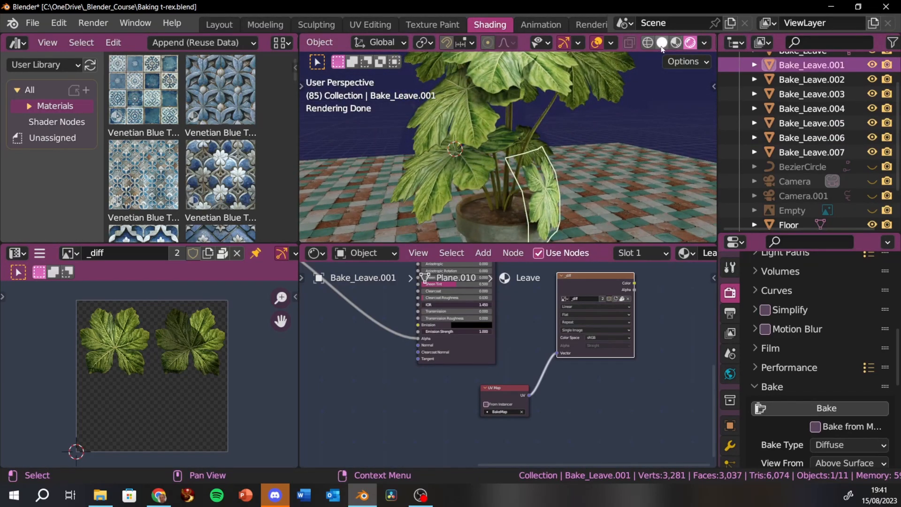
Step: Switch the viewport to solid shading, select the NurbsPath.005 stems and isolate them in local view
left_click(662, 42)
left_click(504, 207)
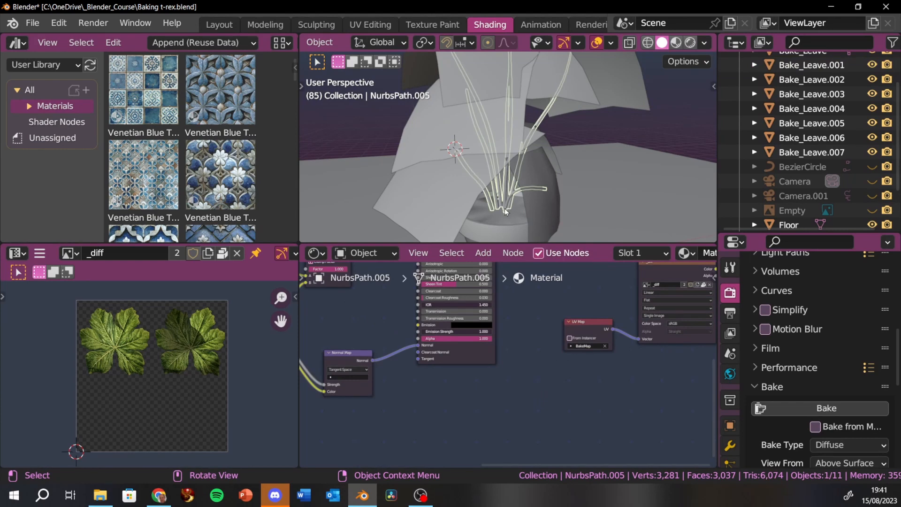
key("KP_Divide")
middle_click_drag(505, 207, 551, 226)
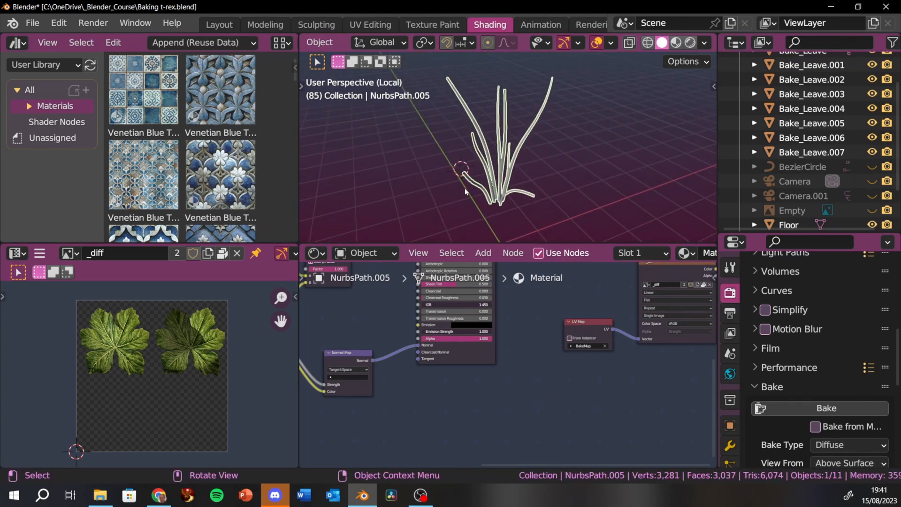
Step: Enter Edit Mode on the isolated stems and examine their mesh and UV layout over the _diff image
key("Tab")
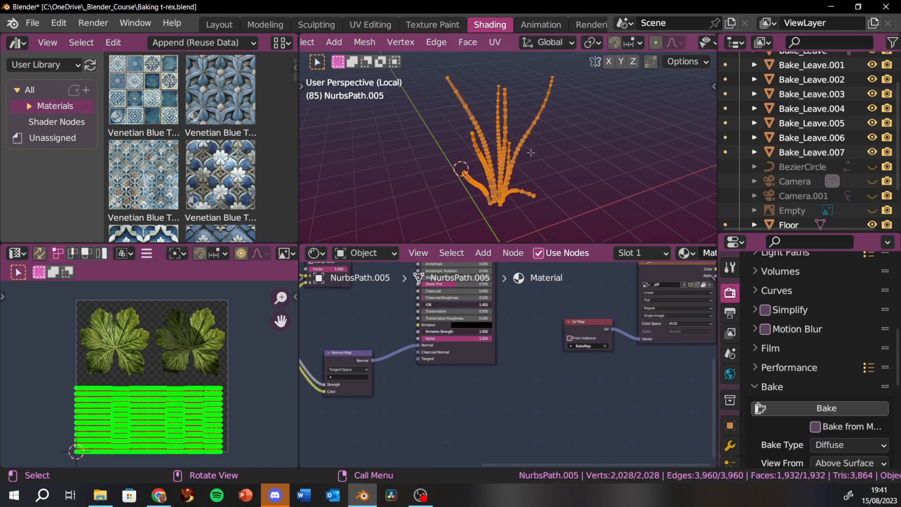
middle_click_drag(527, 158, 545, 148)
scroll(547, 148, "up", 3)
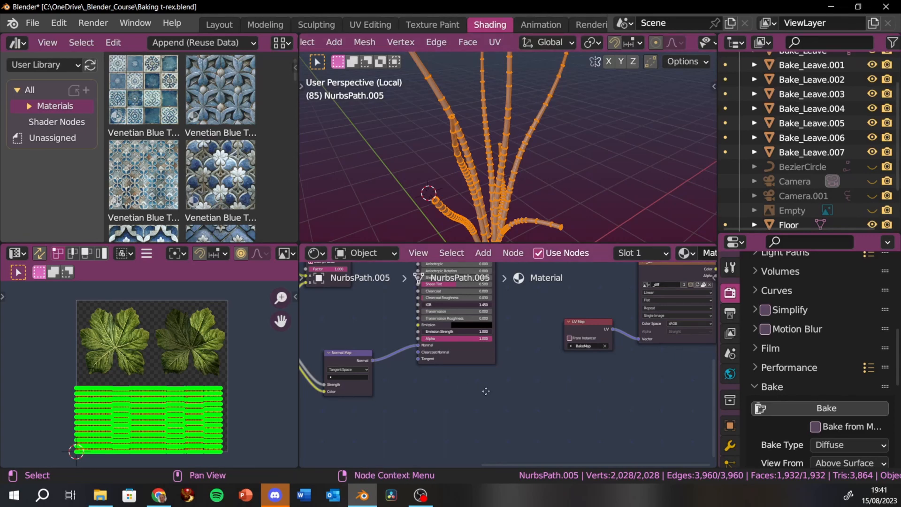
Step: Maximize the node editor and examine the stem material's texture, ColorRamp, Multiply, Normal Map and Principled BSDF nodes
scroll(470, 329, "up", 5)
scroll(470, 329, "left", 5)
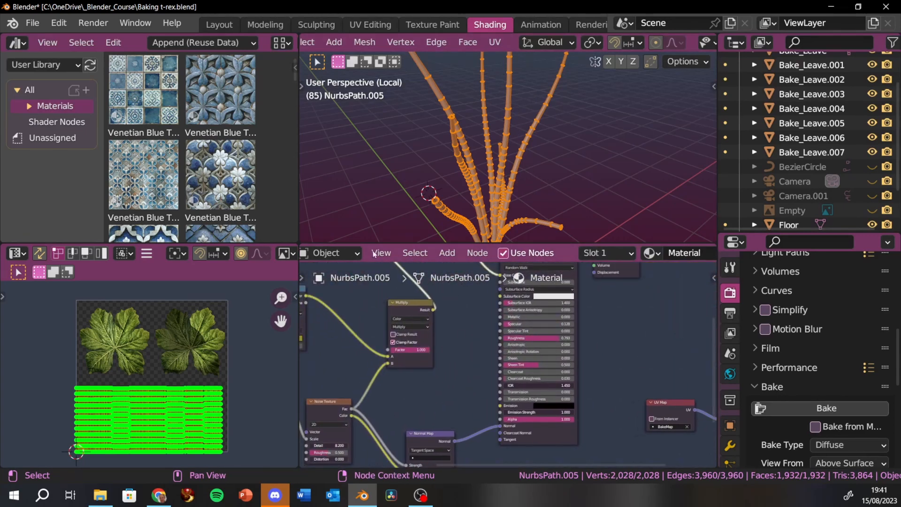
key("F3")
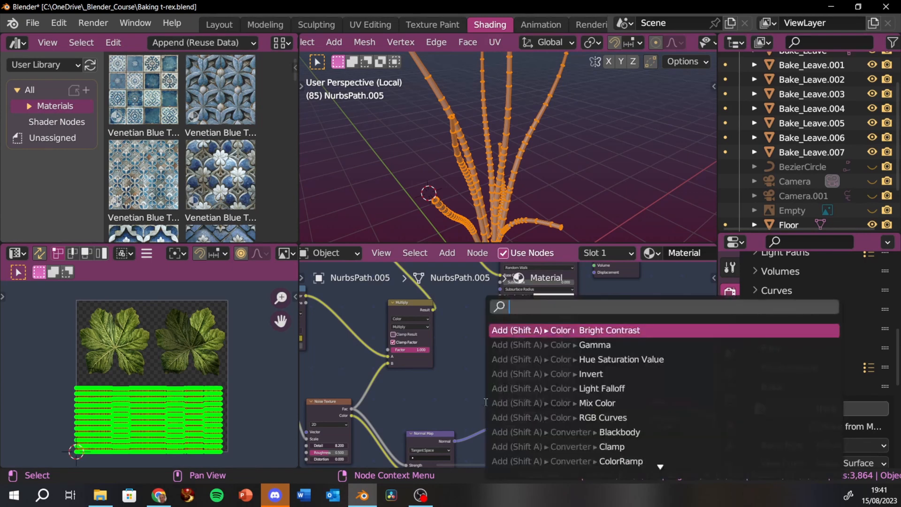
key("Escape")
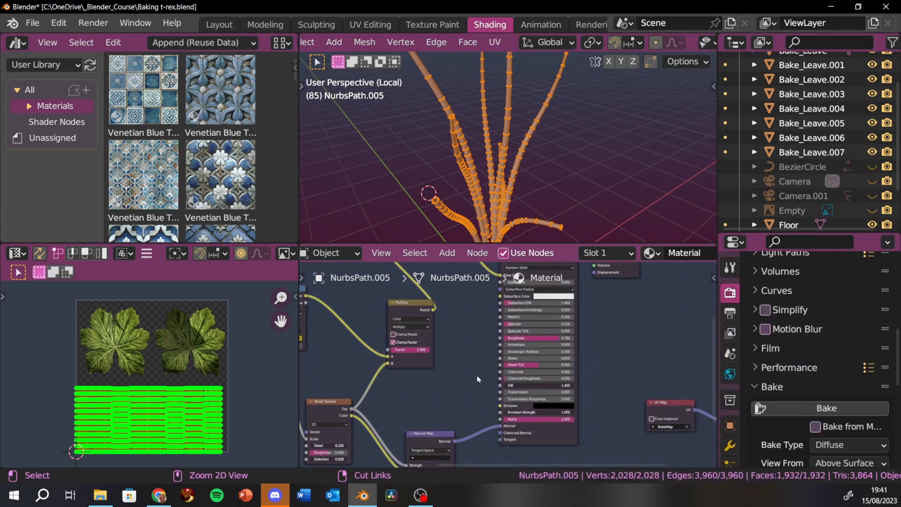
key("ctrl+space")
scroll(553, 313, "down", 4)
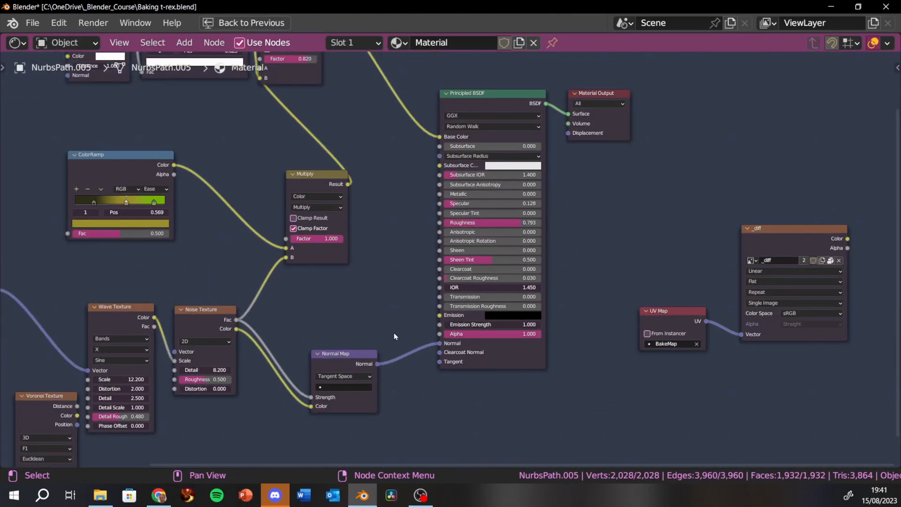
scroll(553, 313, "up", 3)
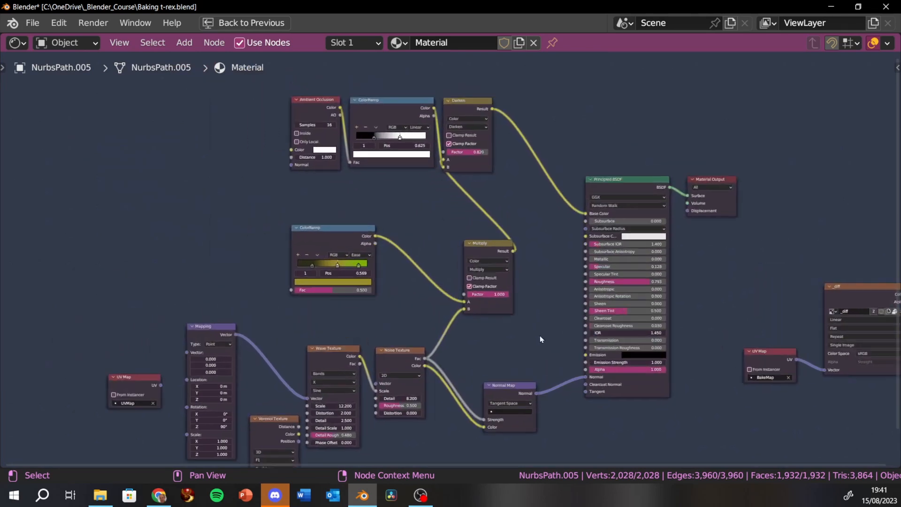
middle_click_drag(511, 363, 555, 266)
scroll(554, 276, "up", 1)
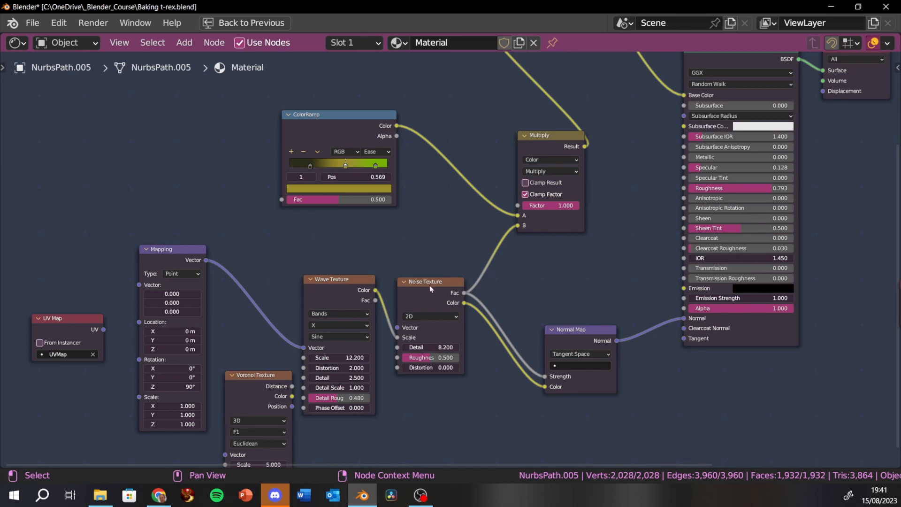
middle_click_drag(526, 265, 482, 360)
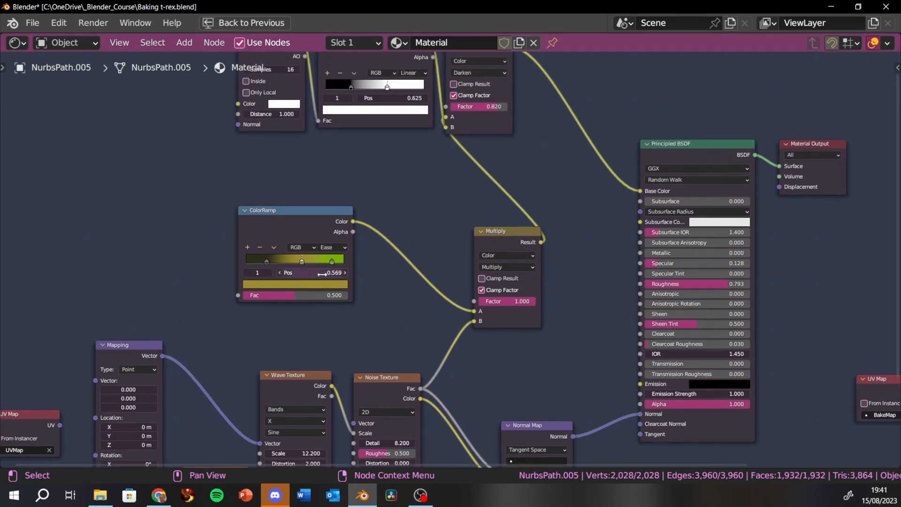
Step: Restore the full workspace layout and enlarge the node editor beneath a close-up of the rendered stems
middle_click_drag(332, 265, 288, 343)
middle_click_drag(520, 420, 421, 222)
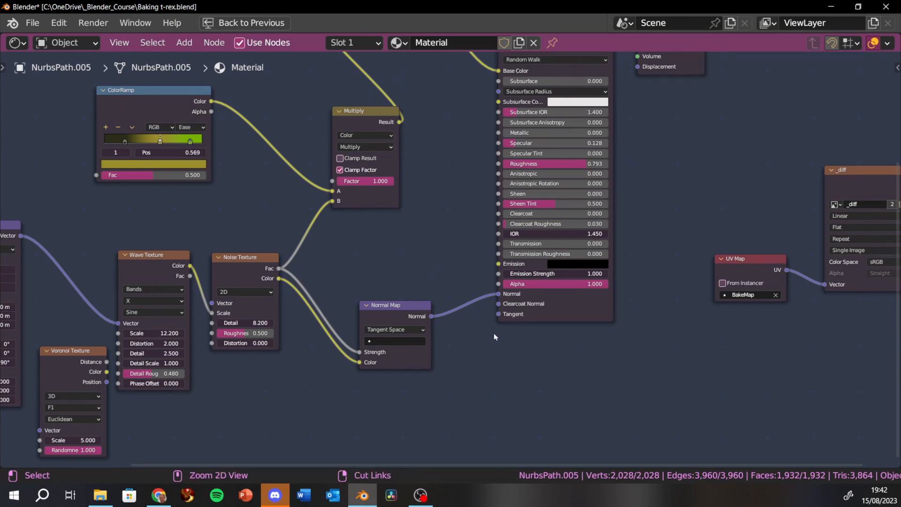
key("ctrl+space")
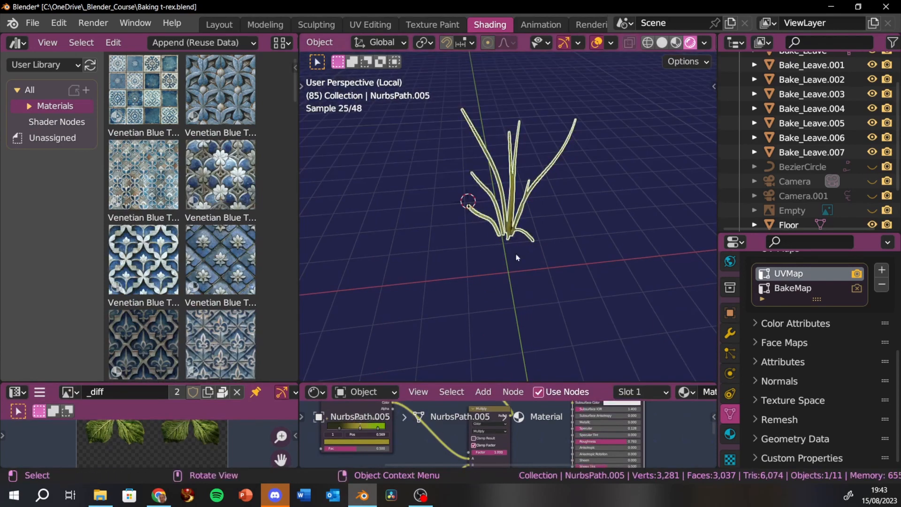
scroll(517, 256, "up", 8)
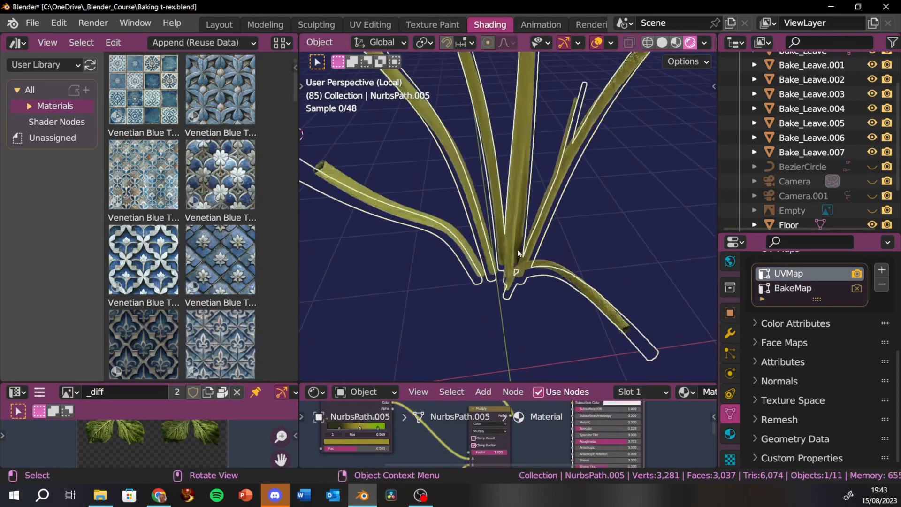
scroll(560, 268, "up", 5)
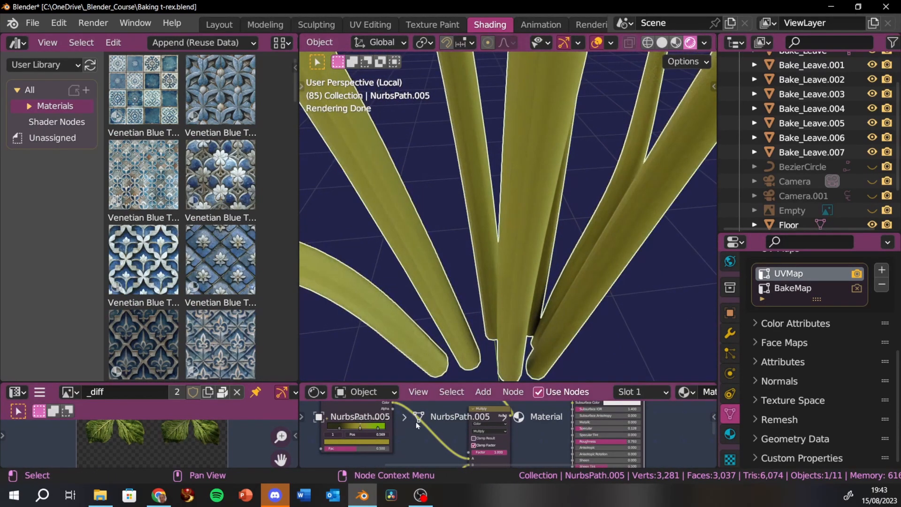
left_click_drag(463, 382, 464, 246)
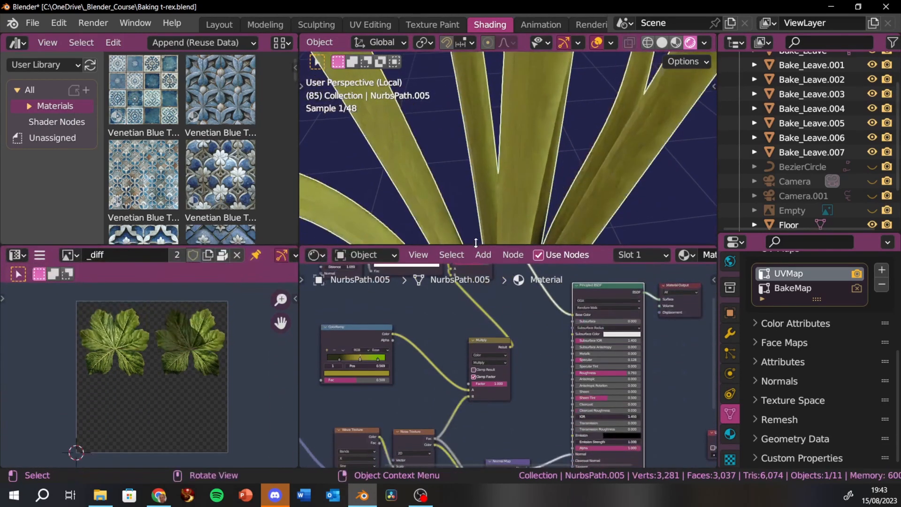
Step: Preview the Wave Texture, Noise Texture and Multiply nodes on the stems, reconnect the Principled BSDF and examine the shading from several angles
middle_click_drag(469, 329, 521, 334)
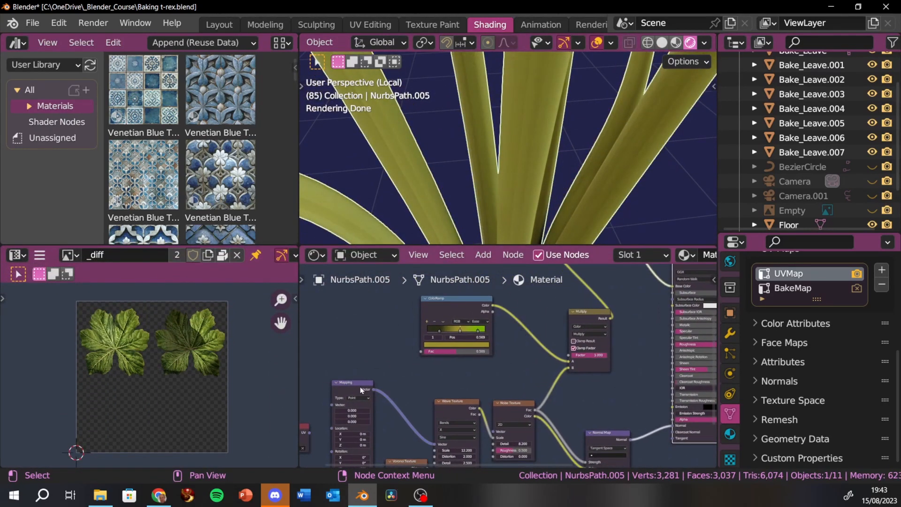
left_click(457, 404, "ctrl+shift")
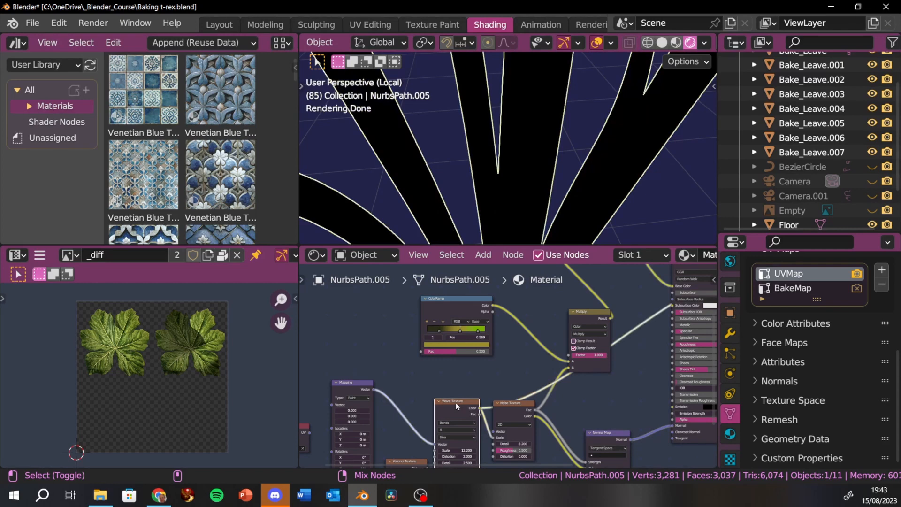
left_click(506, 406, "ctrl+shift")
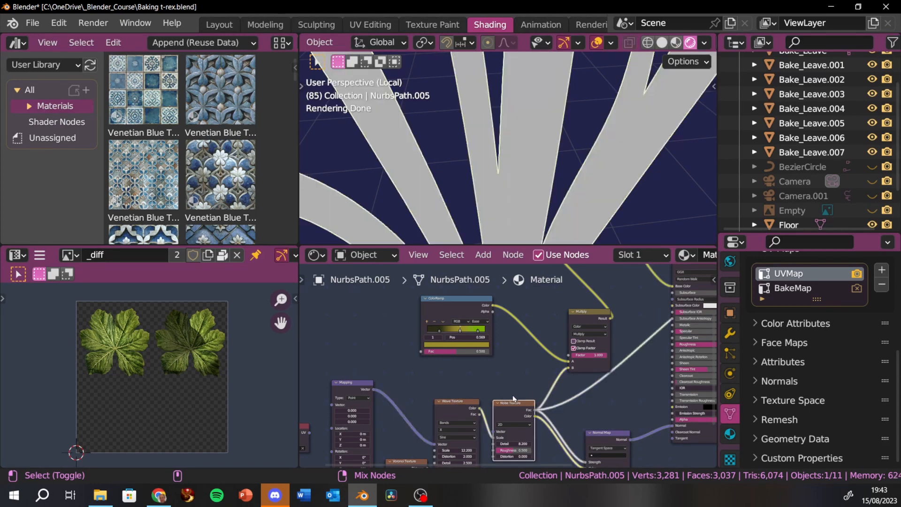
left_click(587, 314, "ctrl+shift")
scroll(526, 329, "down", 3)
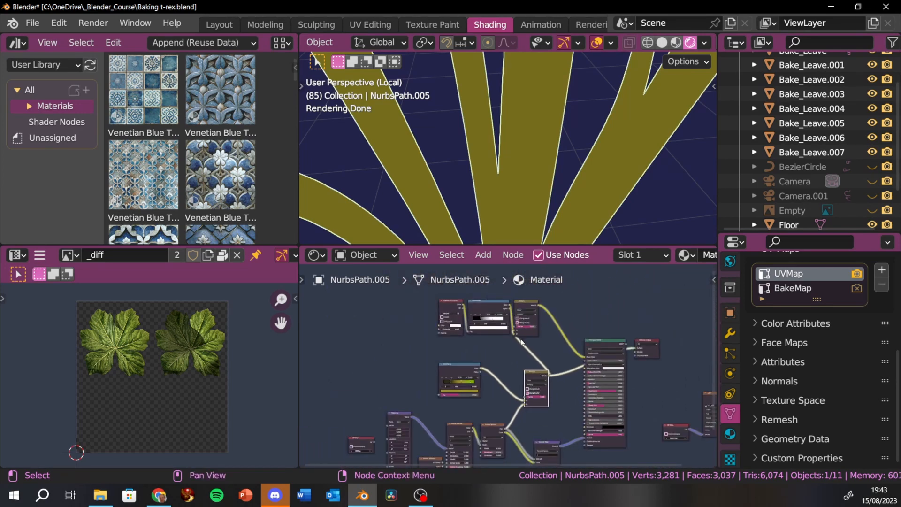
left_click(605, 341, "ctrl+shift")
middle_click_drag(492, 205, 582, 191)
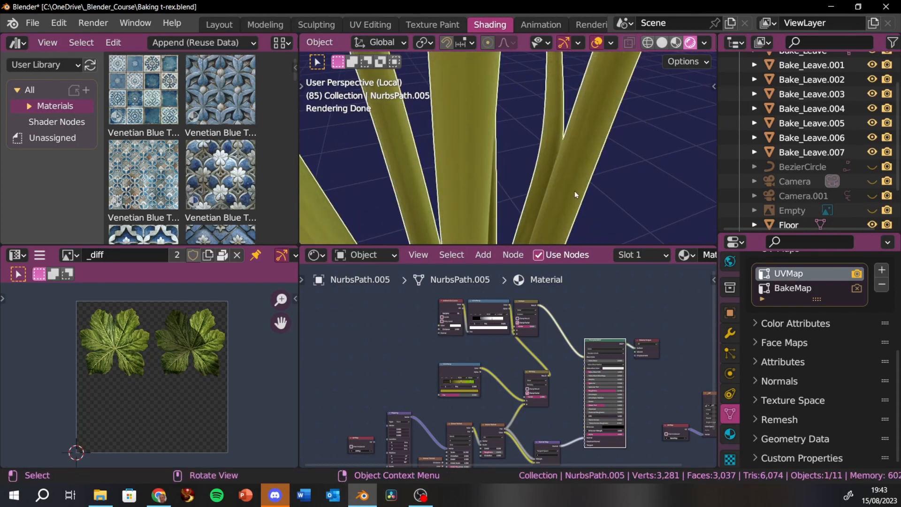
middle_click_drag(514, 192, 540, 210)
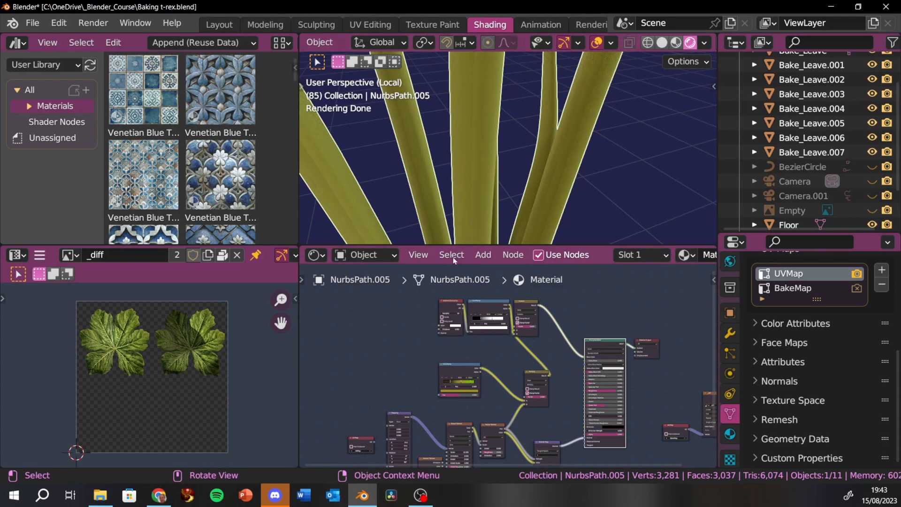
middle_click_drag(517, 166, 542, 162)
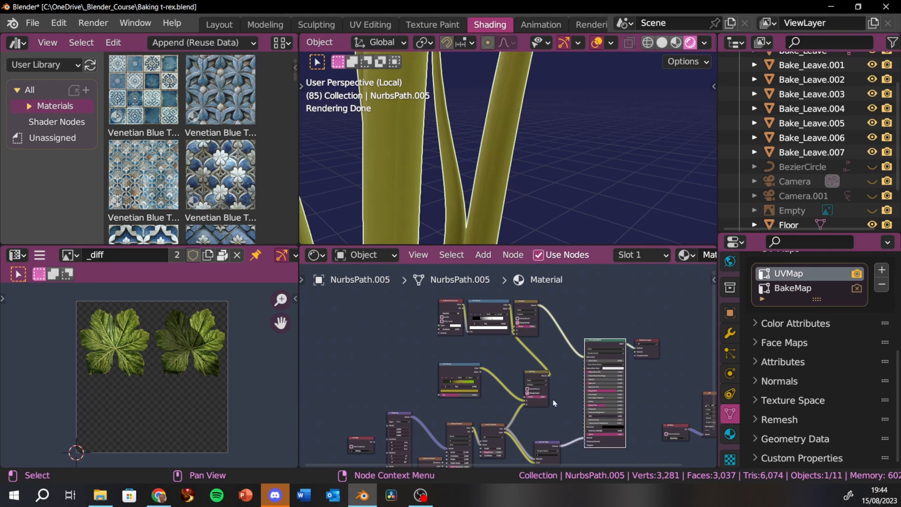
middle_click_drag(542, 402, 508, 382)
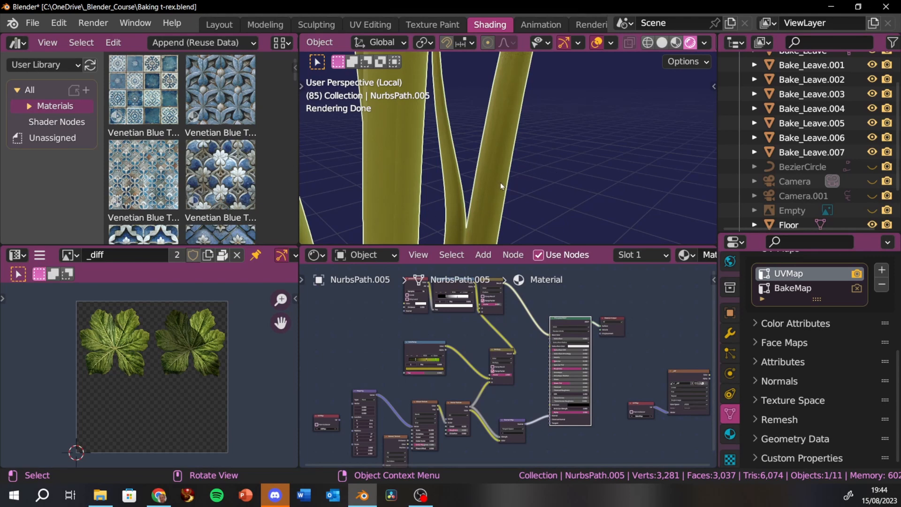
Step: Enter Edit Mode and select whole linked stems one after another to compare their islands in the UVMap layout
scroll(501, 182, "down", 3)
key("Tab")
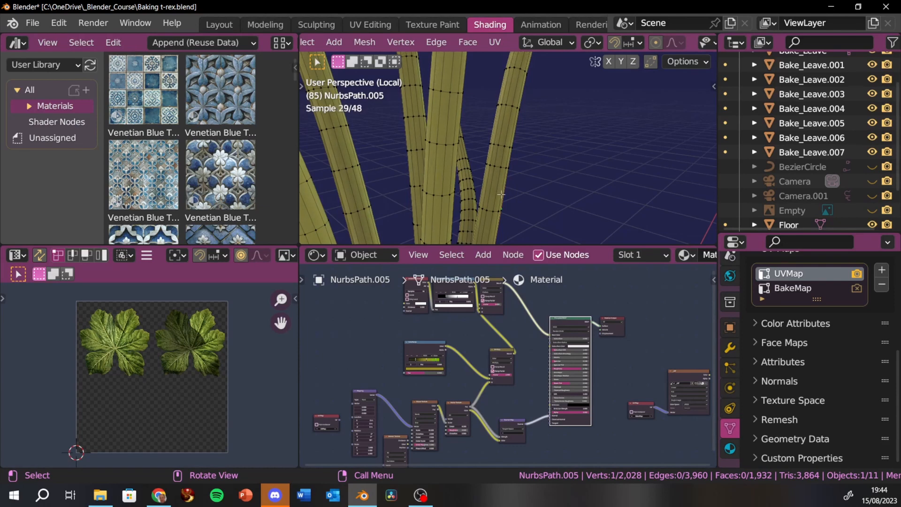
key("l")
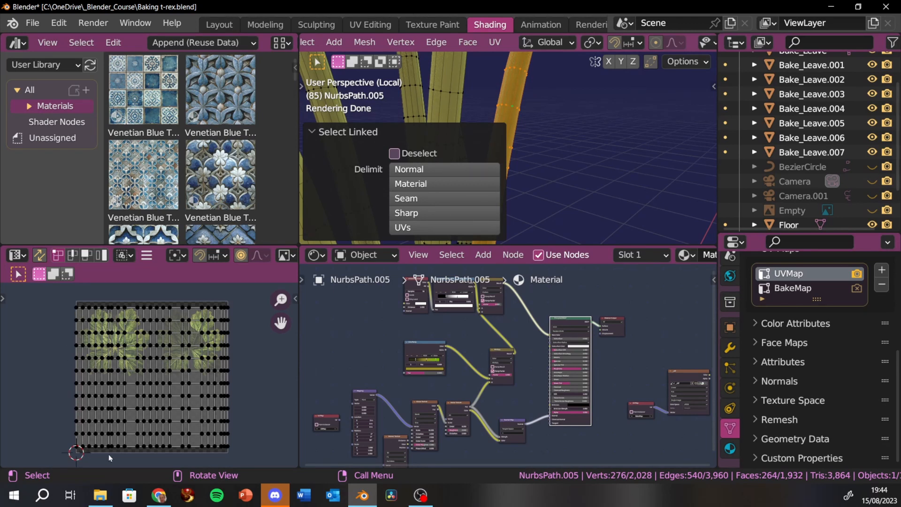
key("shift+Tab")
key("o")
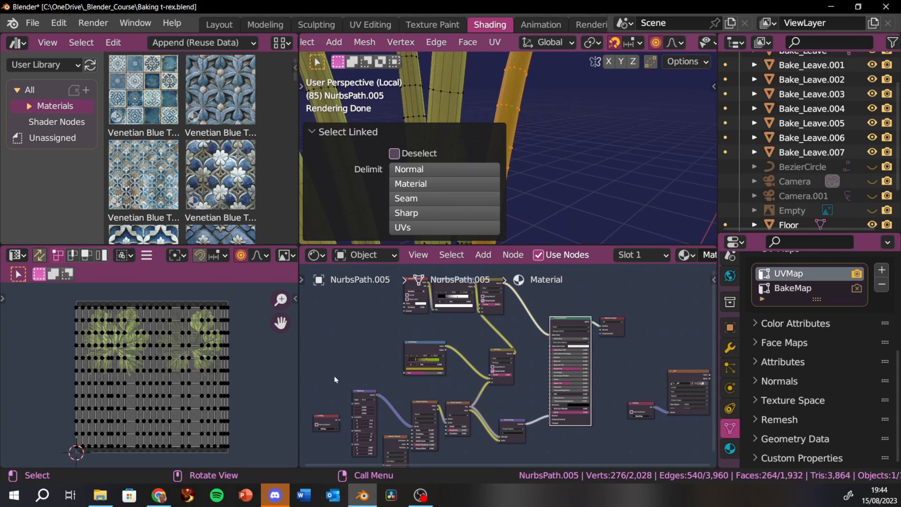
left_click(455, 101, "alt")
key("ctrl+l")
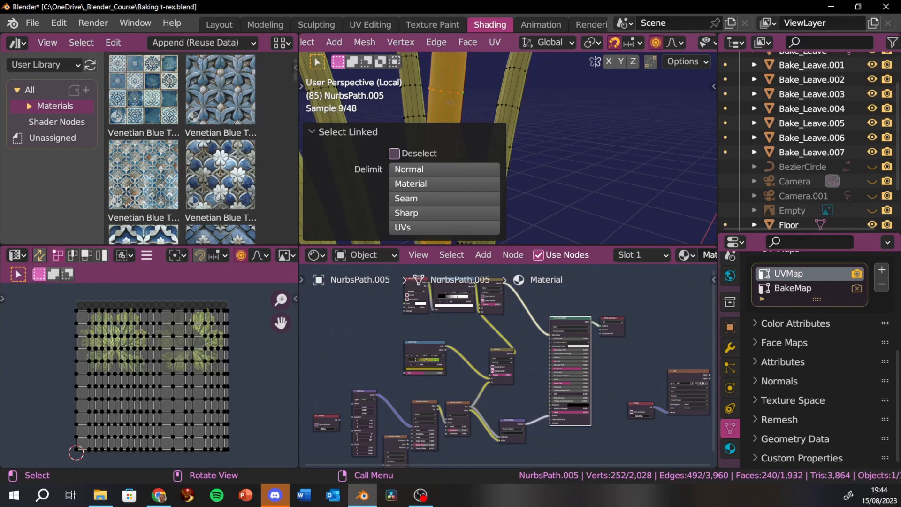
left_click(410, 111, "shift")
key("ctrl+l")
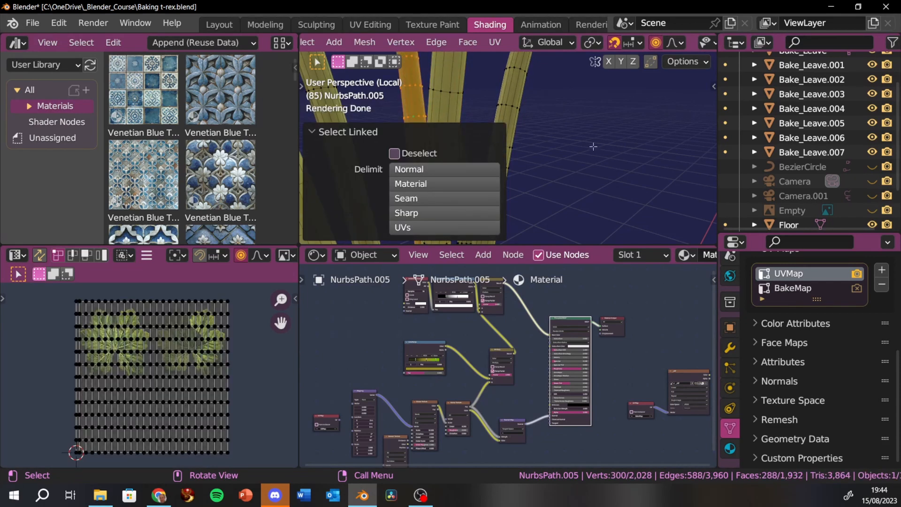
middle_click_drag(410, 111, 540, 189)
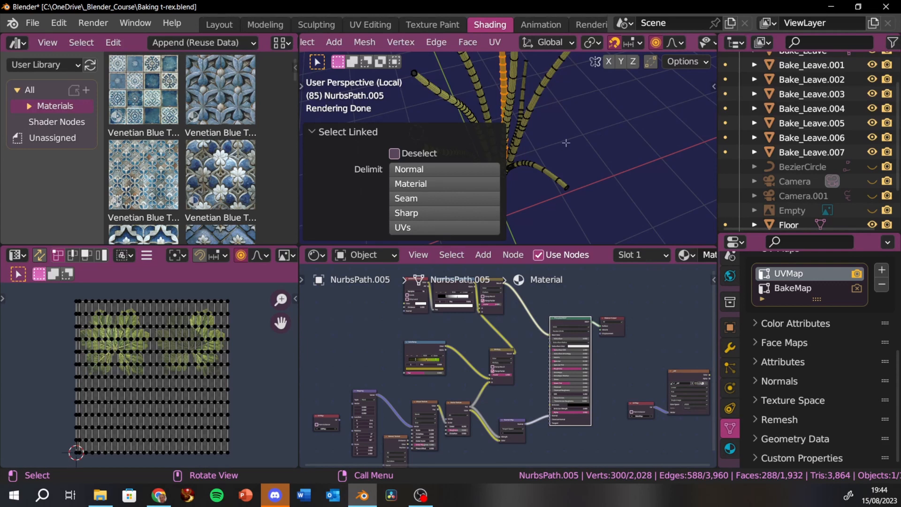
Step: Make BakeMap the stems' active UV map and select the low drooping stem in Edit Mode to show its islands
key("Tab")
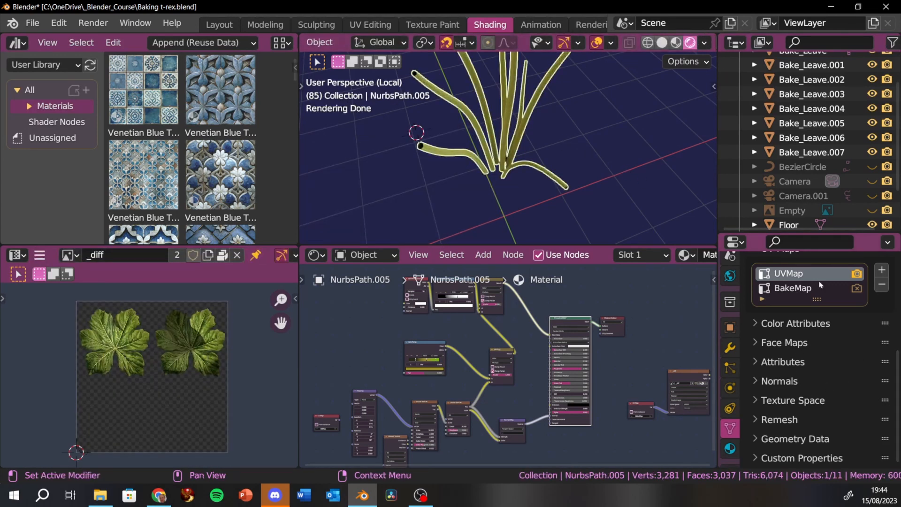
left_click(796, 292)
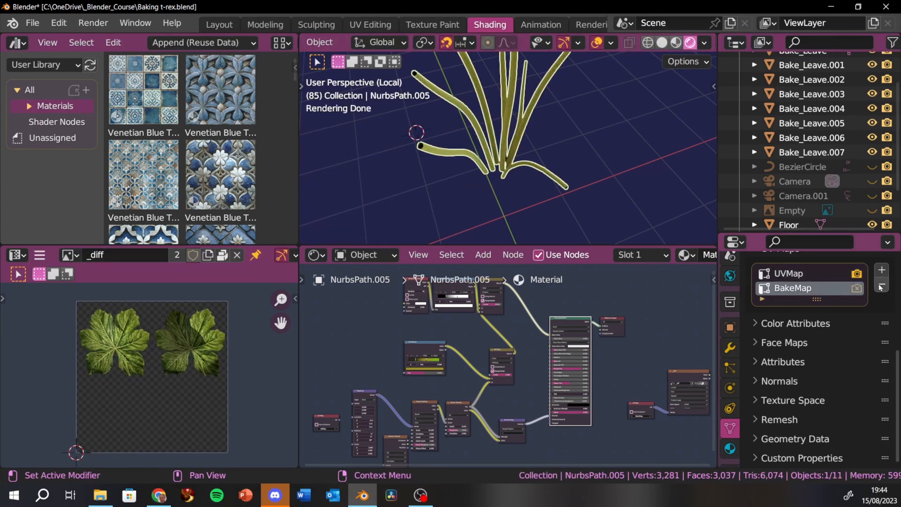
key("Tab")
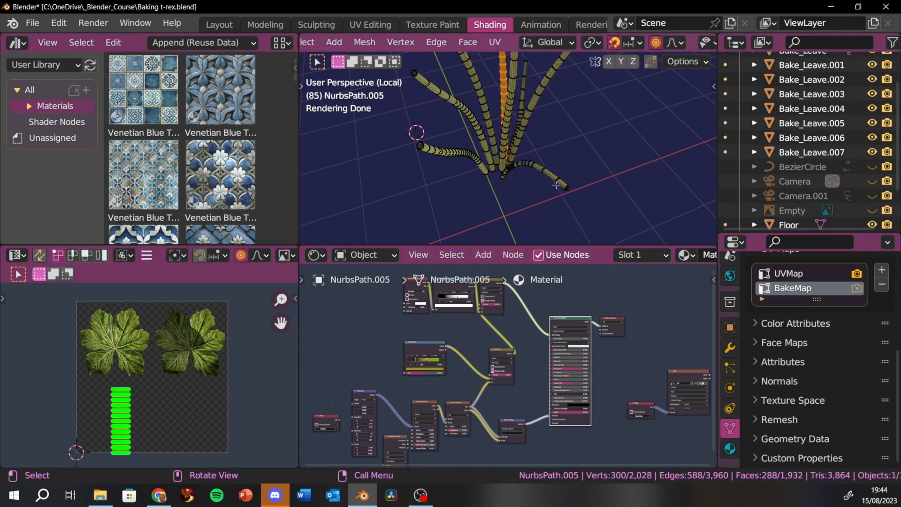
left_click(516, 170)
key("l")
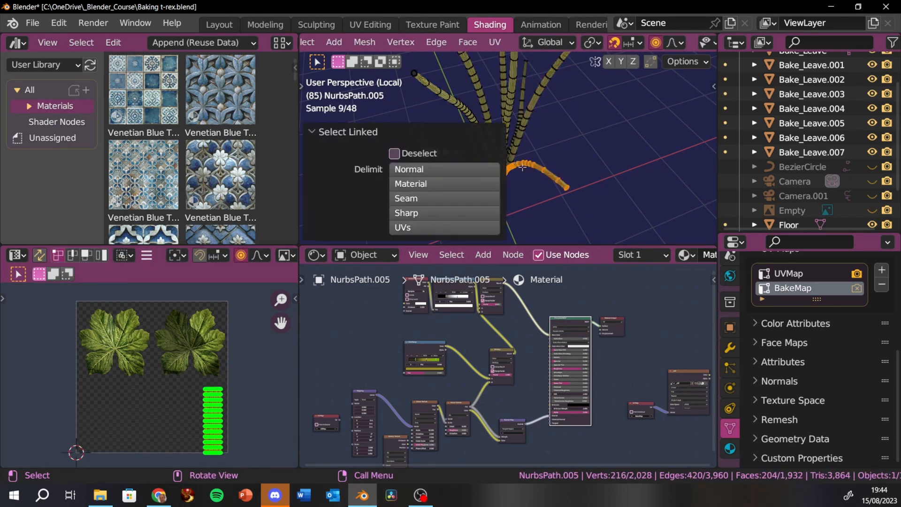
Step: Extend the linked selection over the other upright stems to examine how their islands share the BakeMap space below the leaves
key("l")
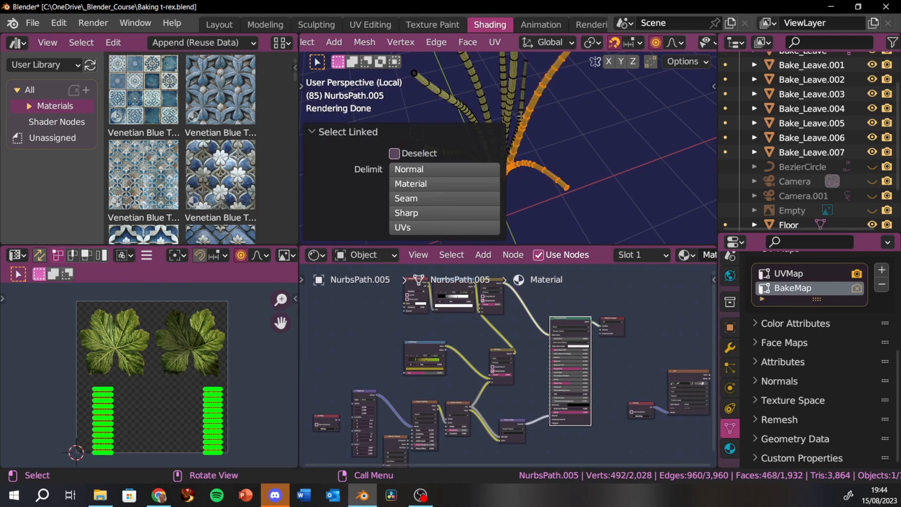
key("l")
key("l")
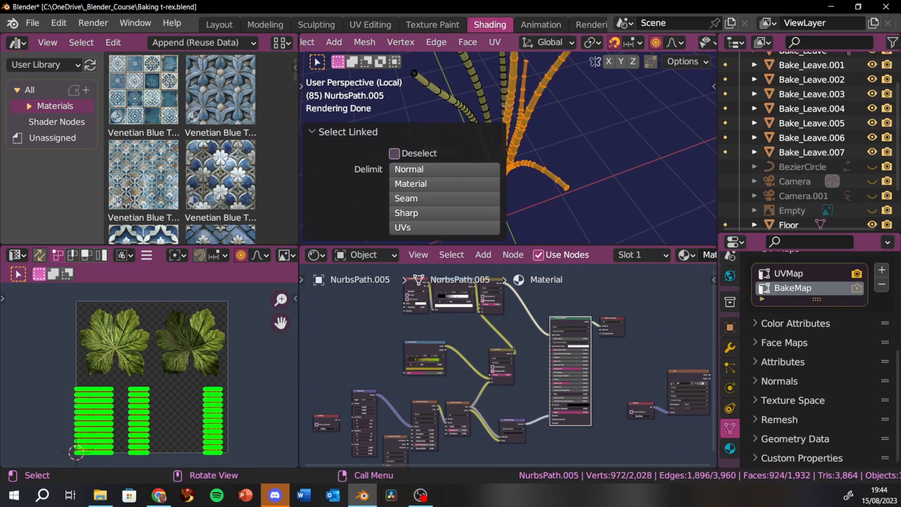
key("l")
key("l")
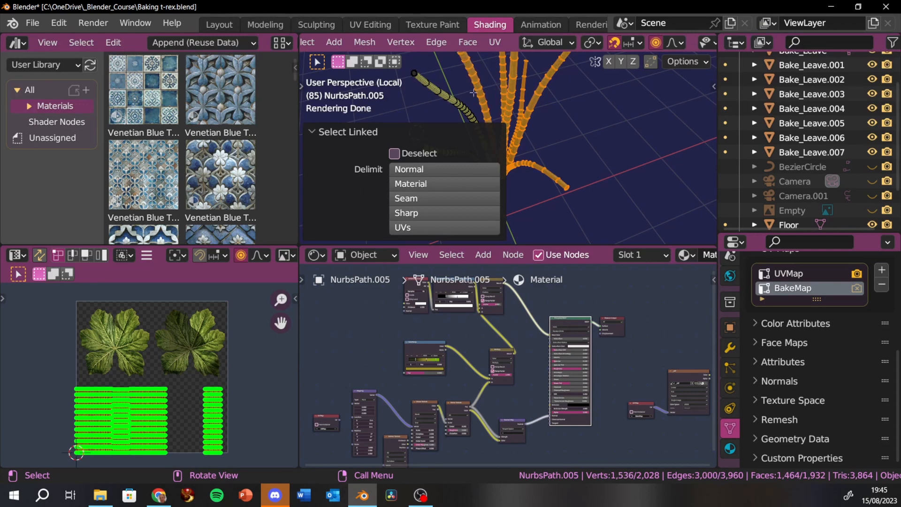
key("l")
scroll(444, 109, "down", 5)
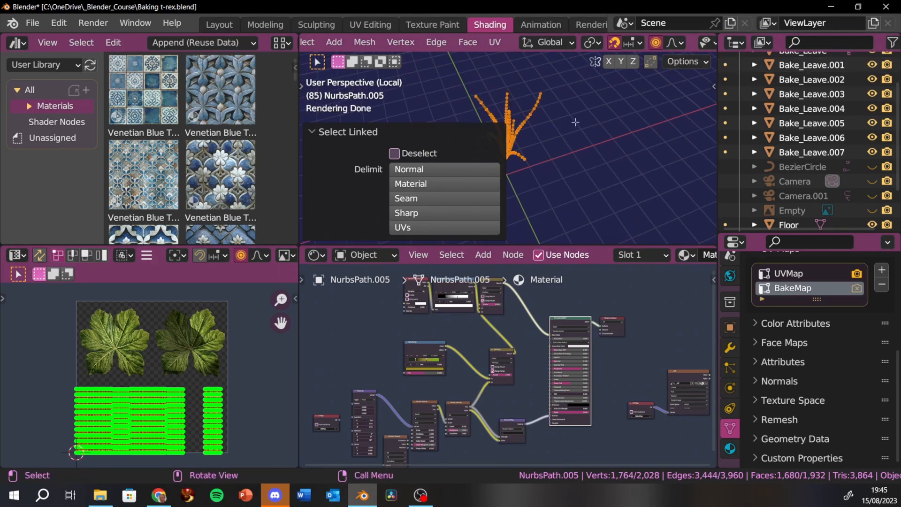
left_click(312, 138)
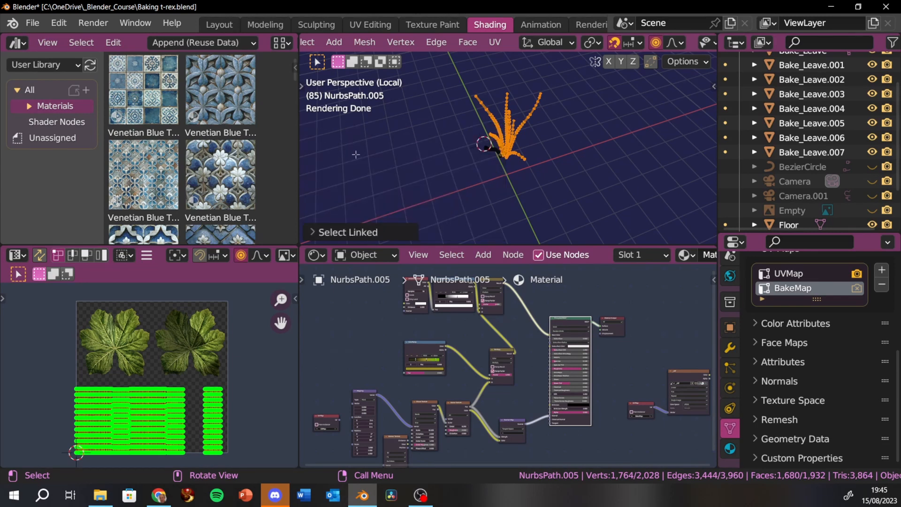
scroll(614, 238, "up", 3)
scroll(639, 346, "up", 2)
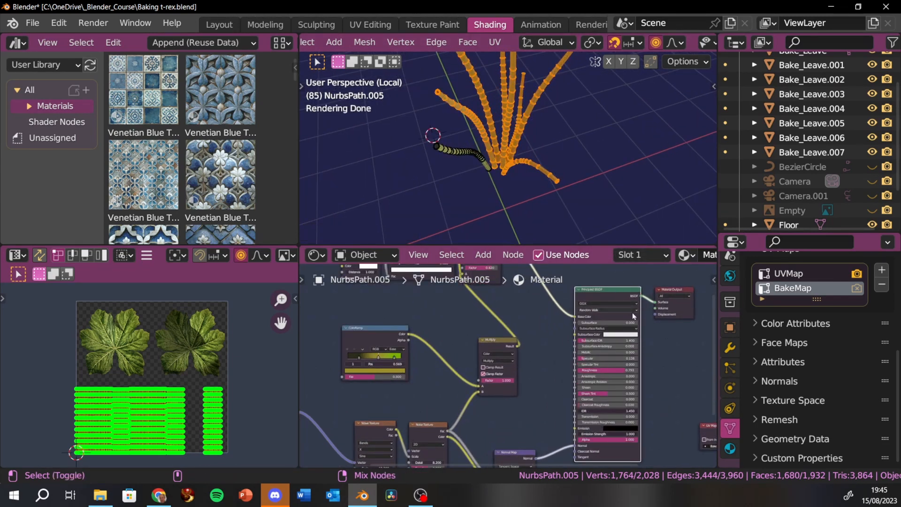
Step: Leave Edit Mode and local view, add Bake_Leave.006 to the stem selection and frame all of its material nodes
middle_click_drag(579, 130, 581, 144)
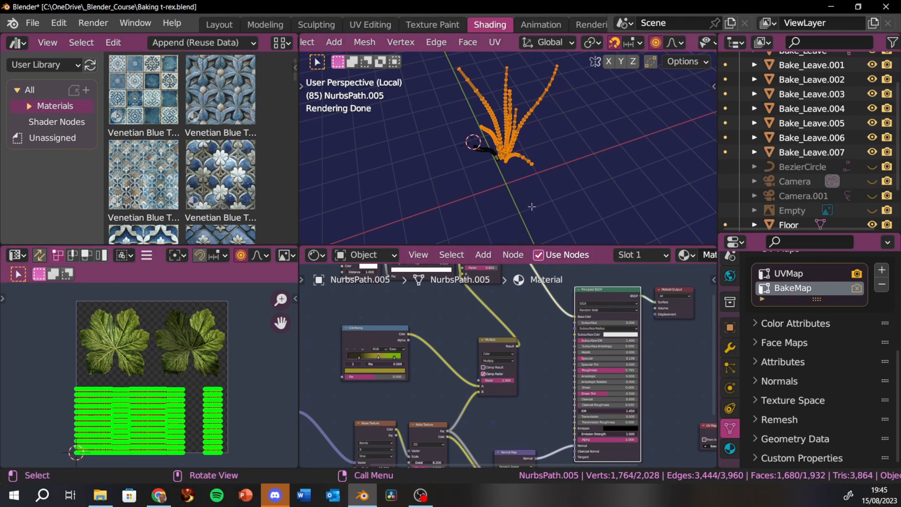
key("Tab")
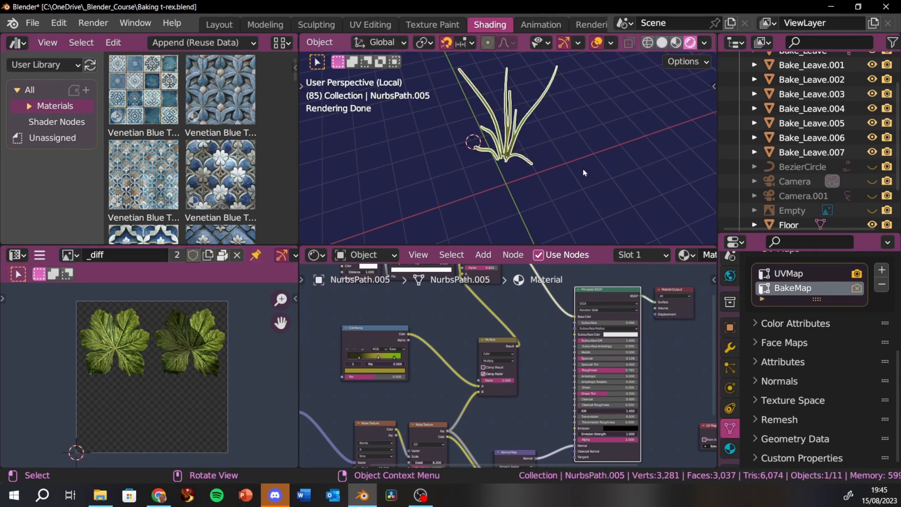
key("KP_Divide")
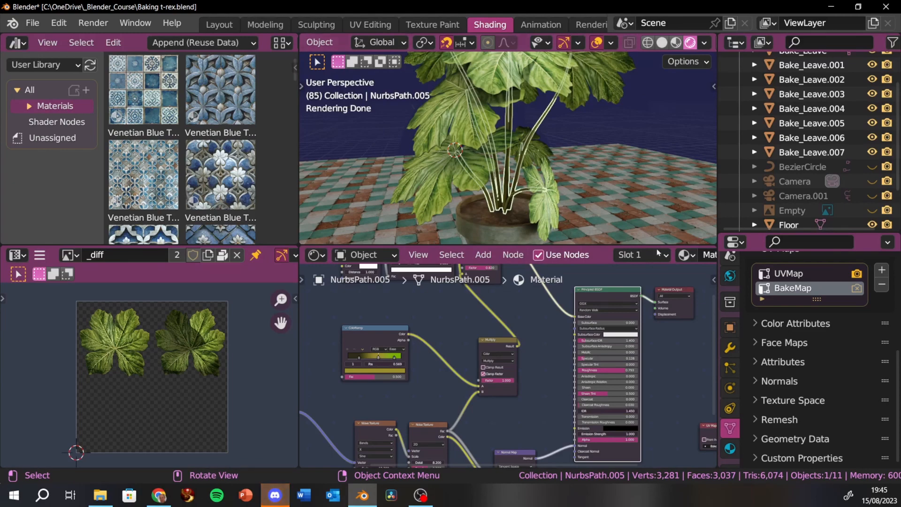
scroll(628, 159, "down", 5)
middle_click_drag(627, 159, 491, 132)
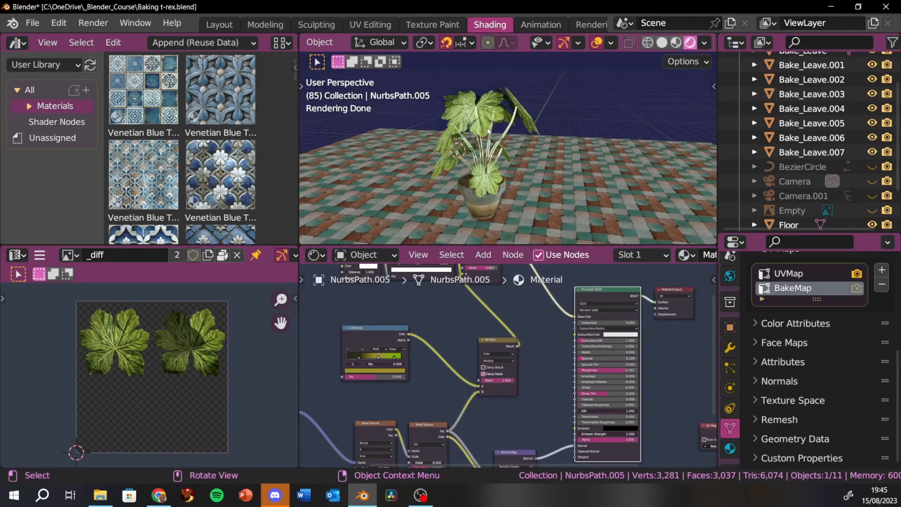
left_click(488, 130, "shift")
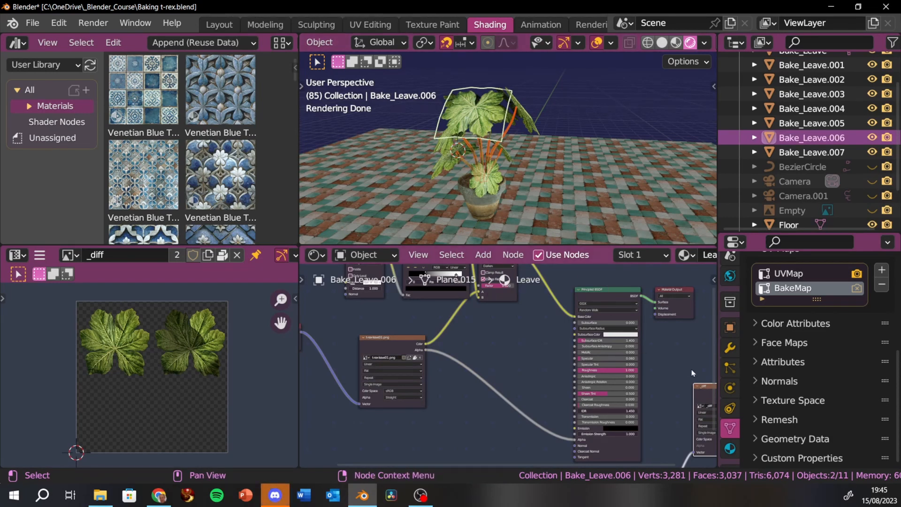
key("Home")
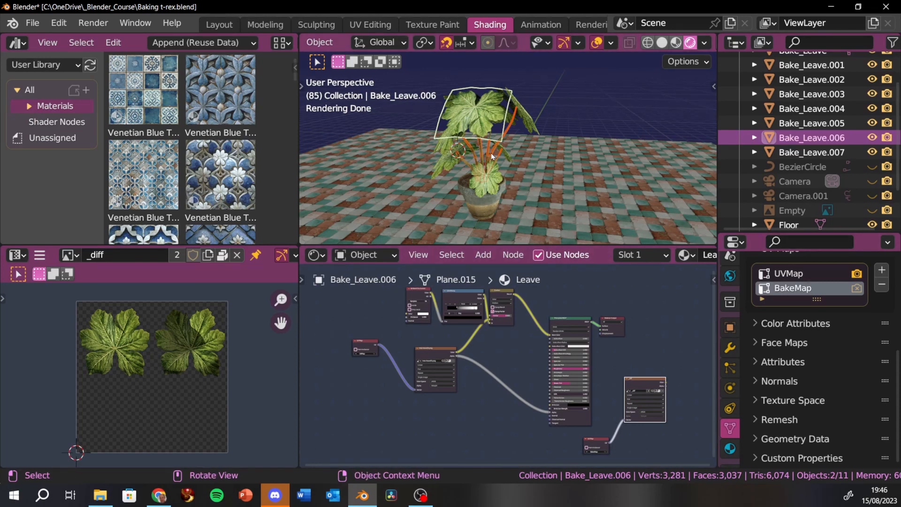
Step: Check the combined leaf and stem BakeMap islands in Edit Mode, then compare the material nodes of the stems and Bake_Leave.006
key("Tab")
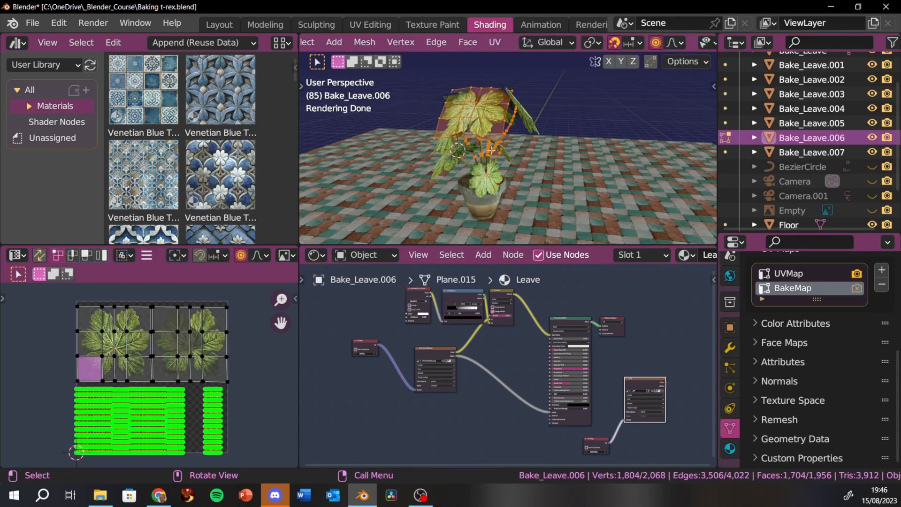
key("Tab")
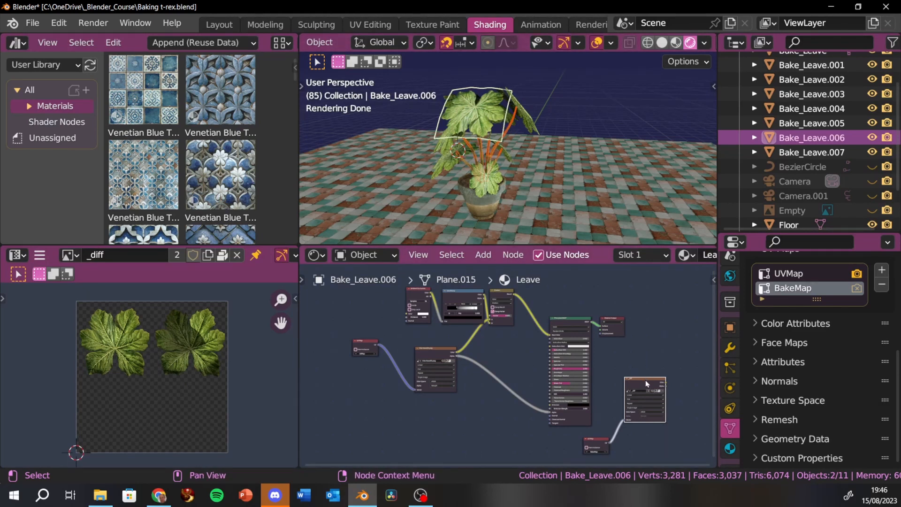
left_click(512, 135)
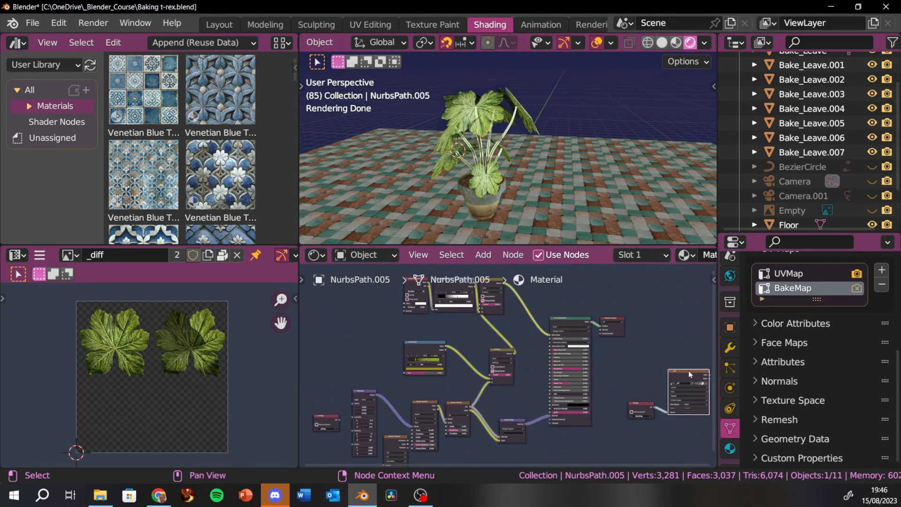
left_click(488, 117)
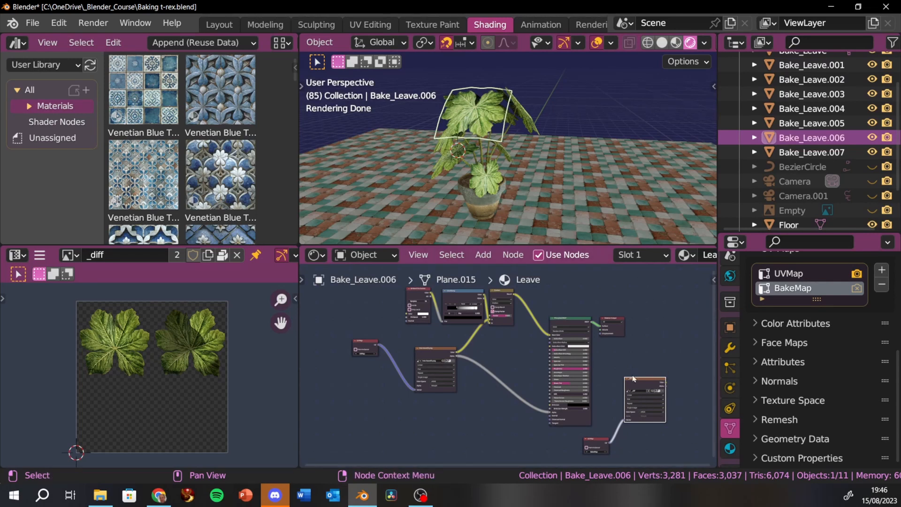
Step: Select Bake_Leave.006 and add the NurbsPath.005 stems to the selection as the active object
left_click(486, 151, "shift")
left_click(486, 135)
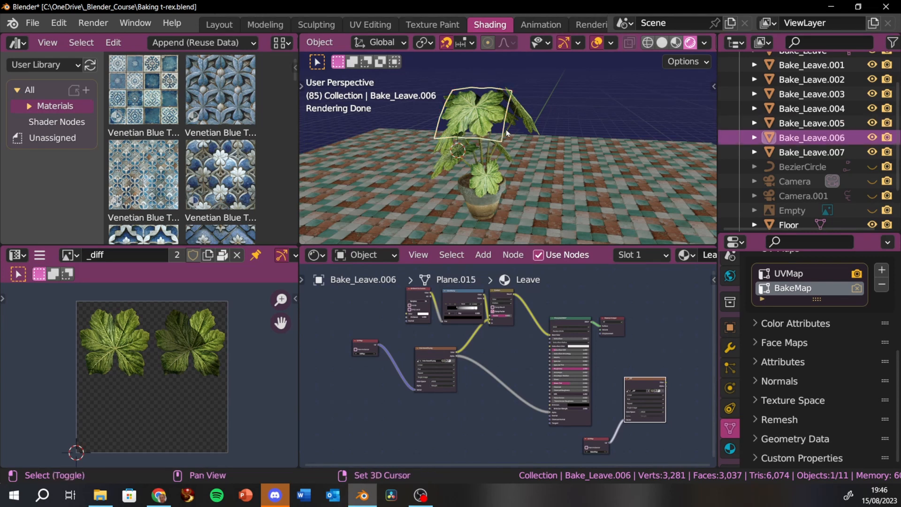
left_click(508, 136, "shift")
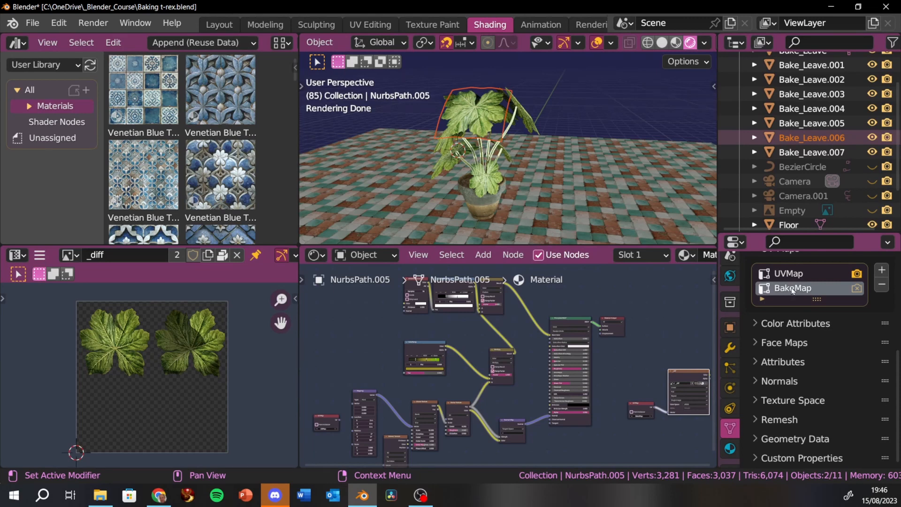
Step: Review the Cycles bake settings and bake the selected leaf and stems into the _diff image as Diffuse with only Color contributing
scroll(800, 293, "up", 1)
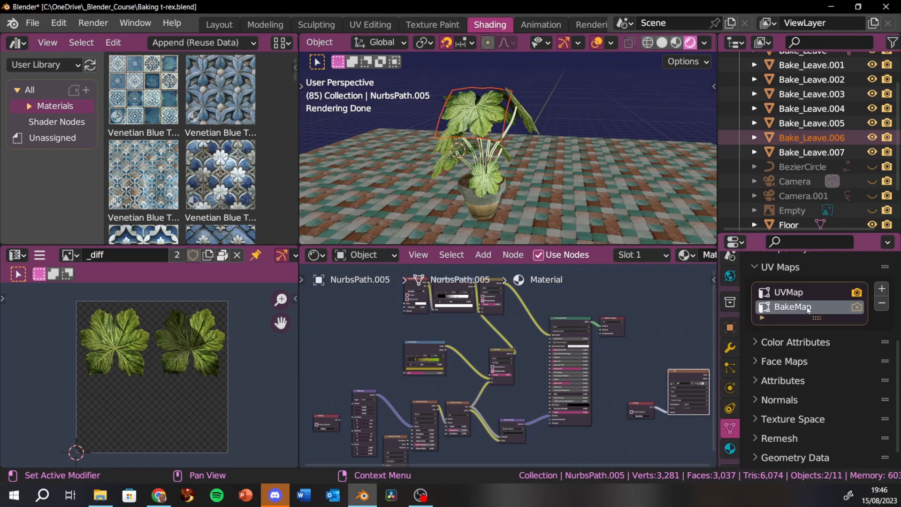
scroll(793, 314, "up", 3)
scroll(795, 313, "up", 5)
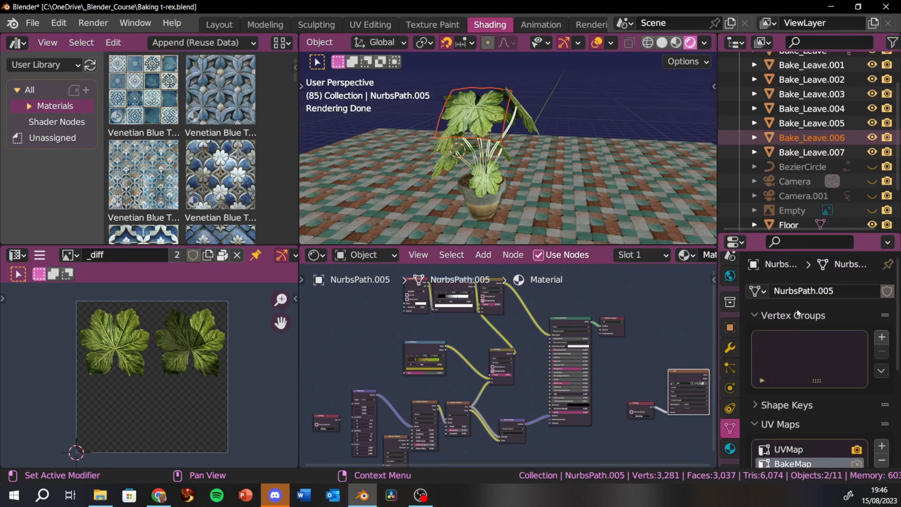
scroll(732, 272, "up", 4)
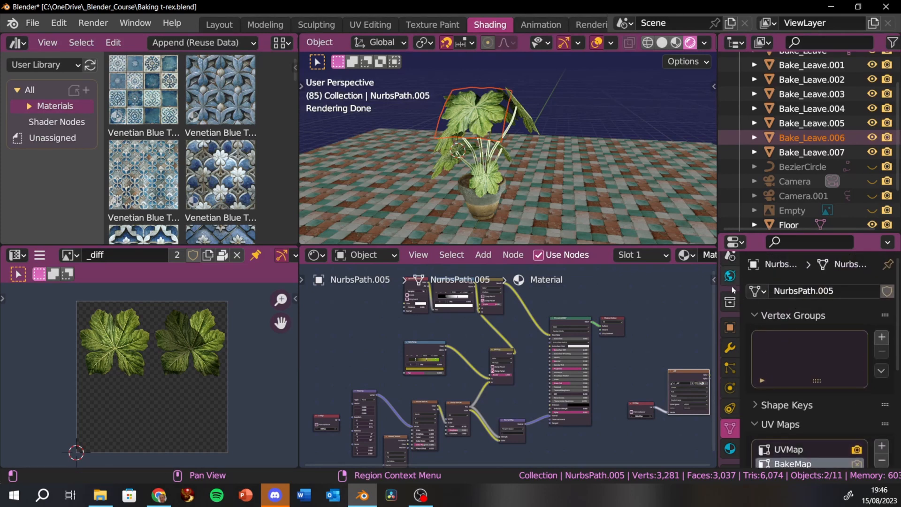
scroll(733, 281, "up", 2)
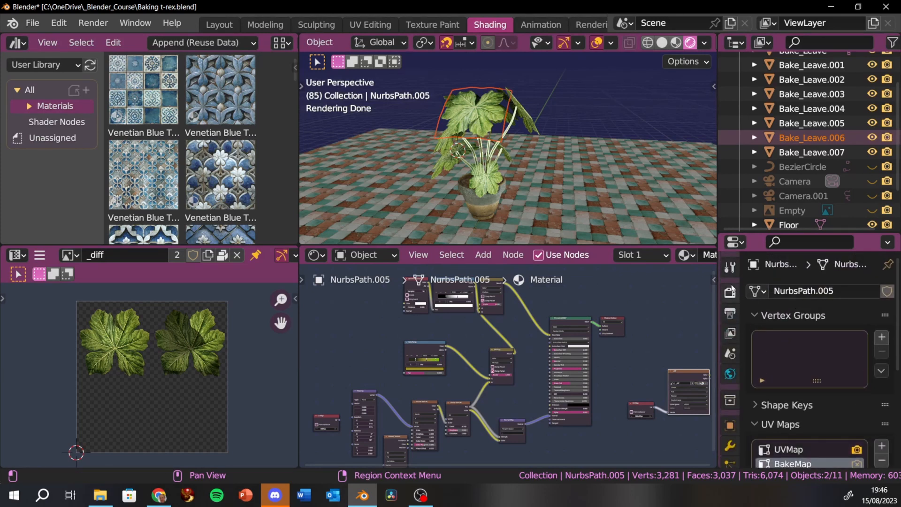
left_click(731, 312)
left_click(730, 295)
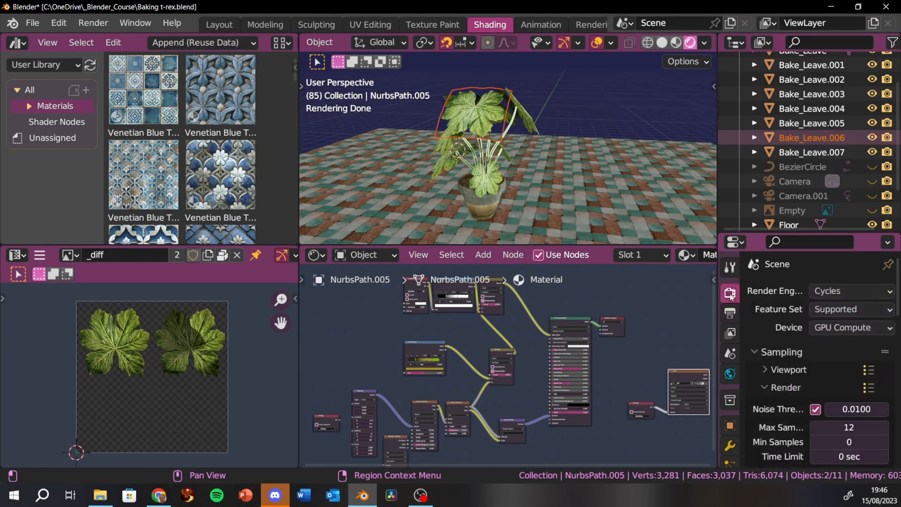
scroll(839, 340, "down", 5)
scroll(840, 339, "down", 15)
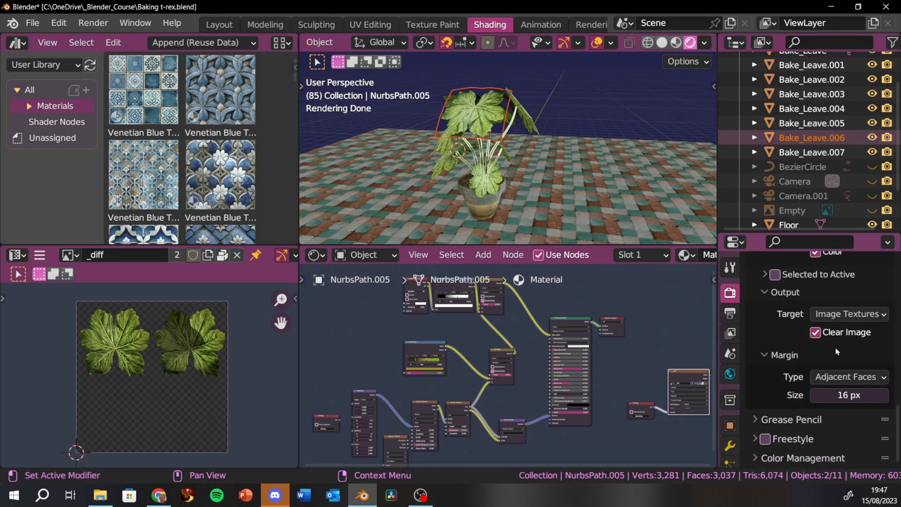
scroll(841, 339, "up", 4)
scroll(831, 301, "up", 2)
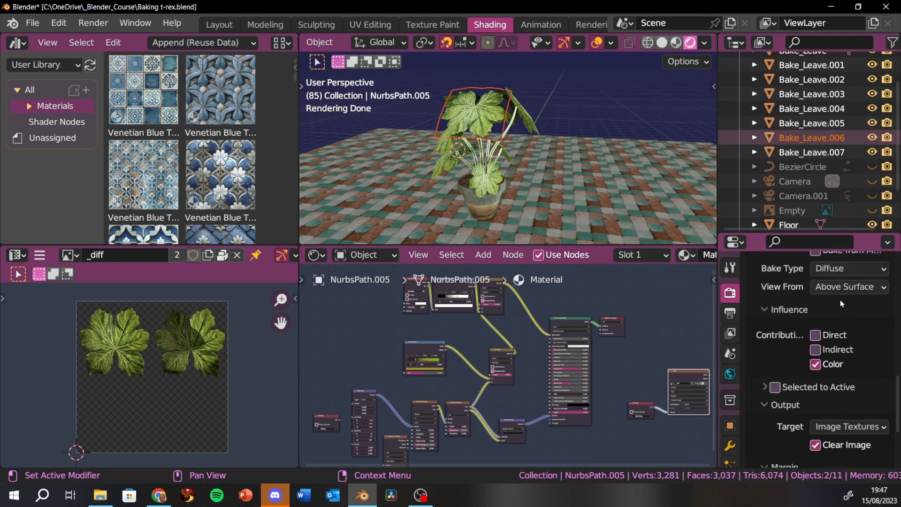
scroll(838, 312, "up", 1)
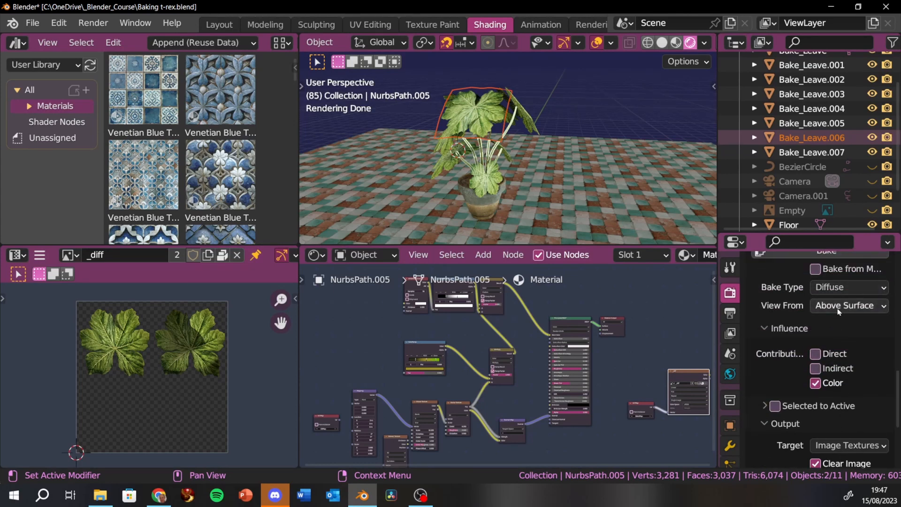
scroll(833, 303, "up", 2)
left_click(828, 290)
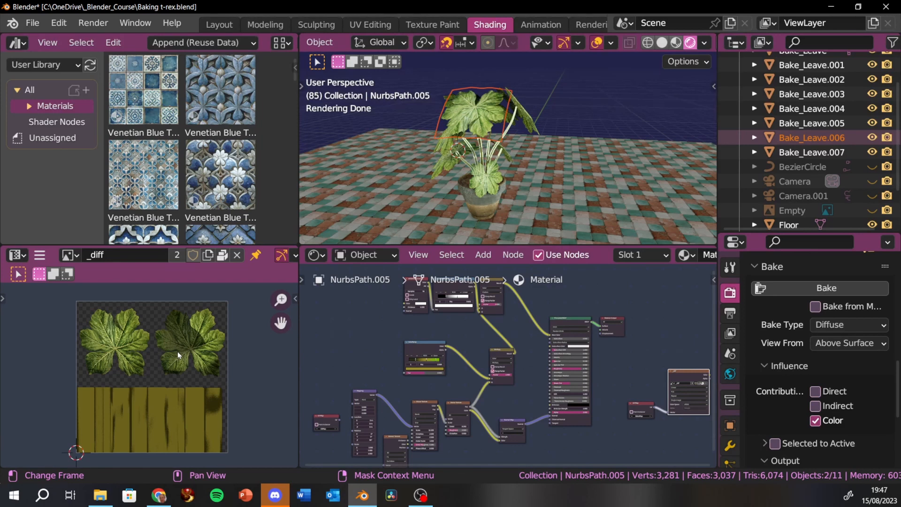
Step: Select the pot and all its geometry in Edit Mode to examine how its BakeMap islands are packed
left_click(483, 203)
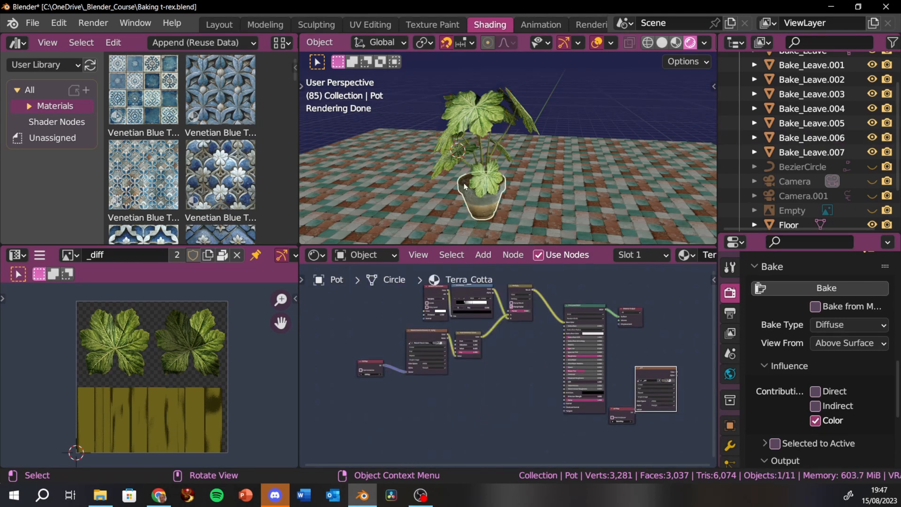
scroll(466, 210, "up", 4)
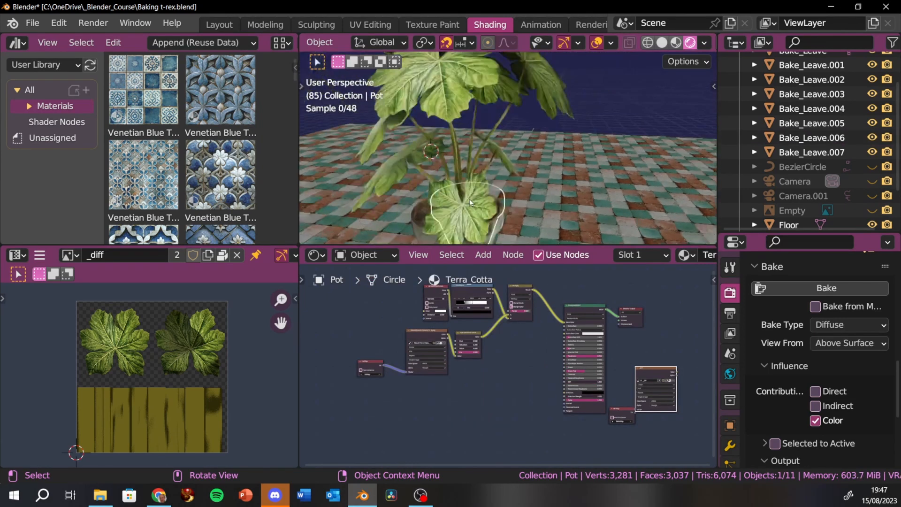
scroll(469, 199, "down", 2)
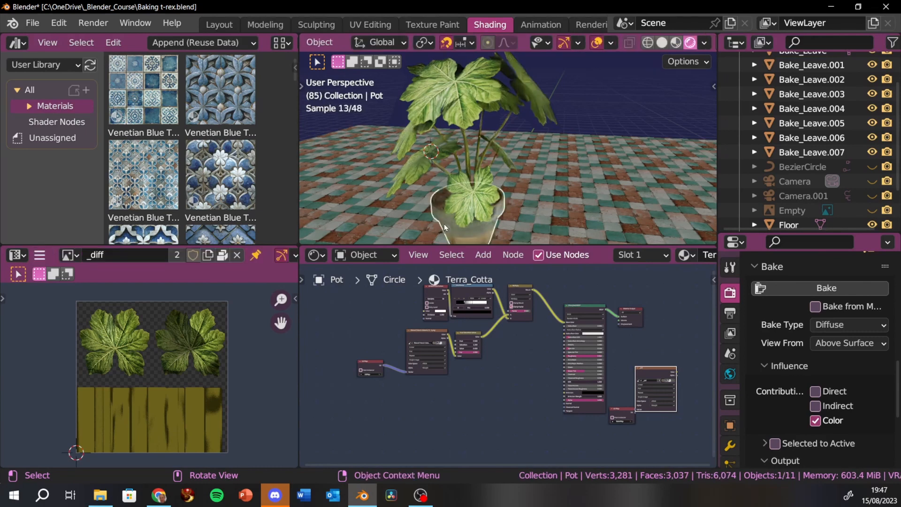
key("Tab")
key("a")
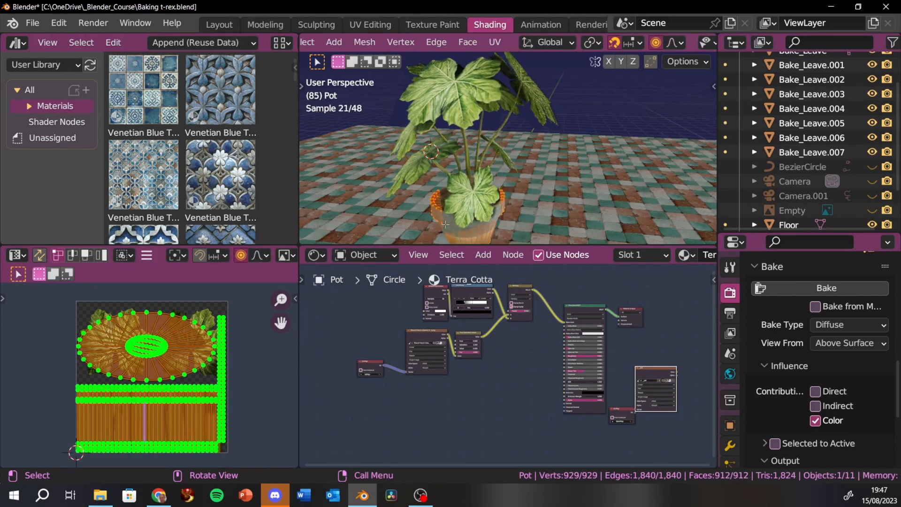
scroll(251, 348, "up", 3)
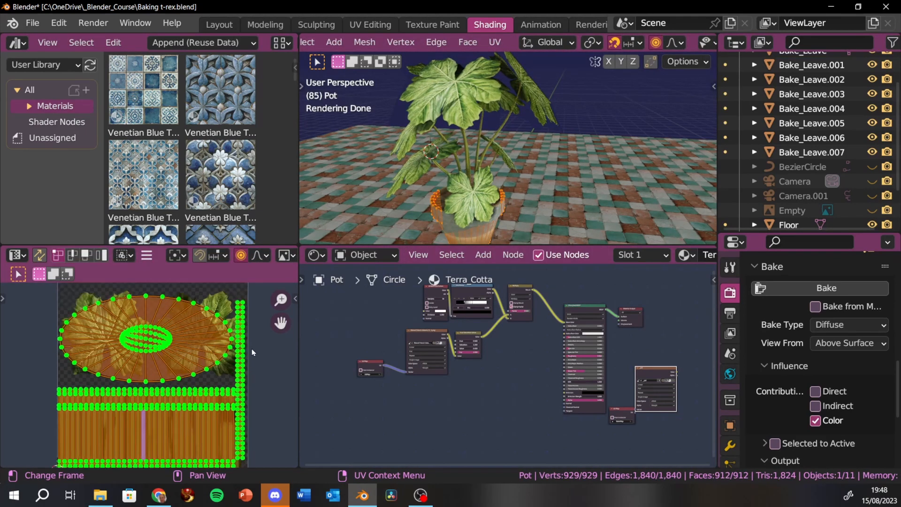
scroll(249, 350, "down", 4)
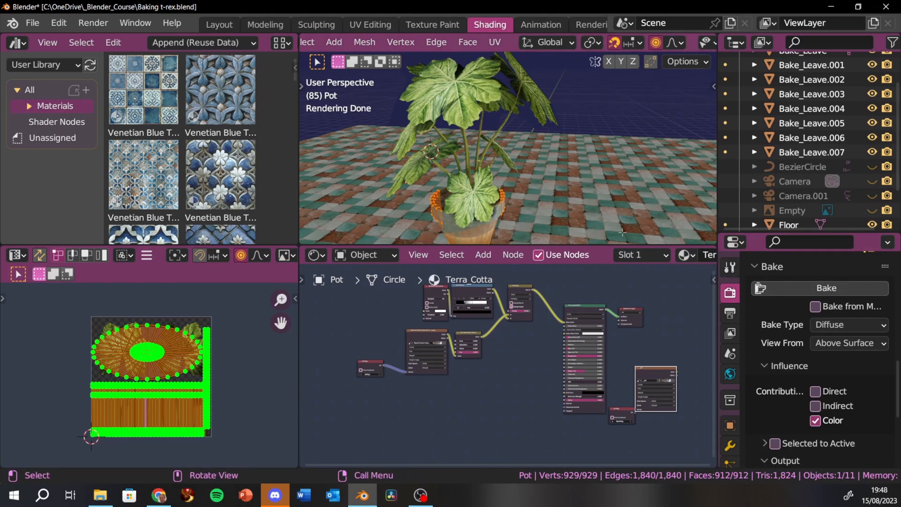
Step: Make UVMap the pot's active UV map to show its original layout
scroll(765, 296, "up", 5)
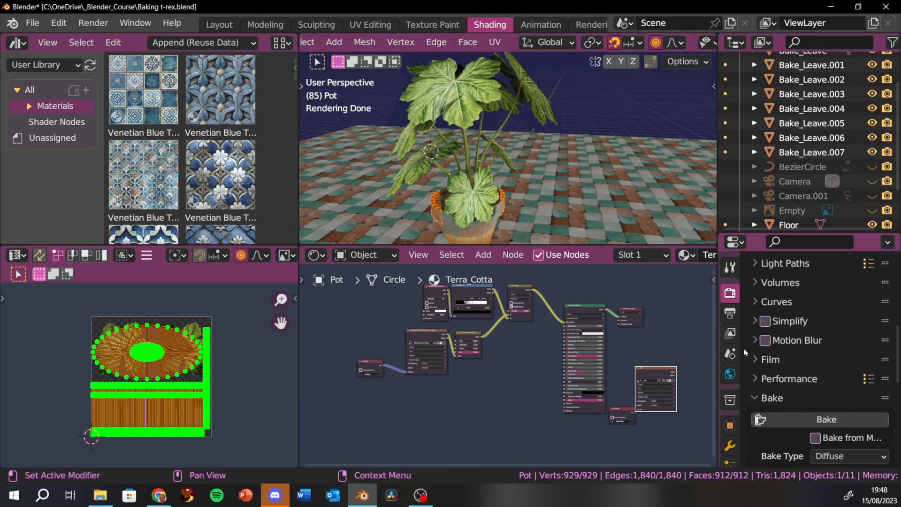
scroll(732, 339, "down", 3)
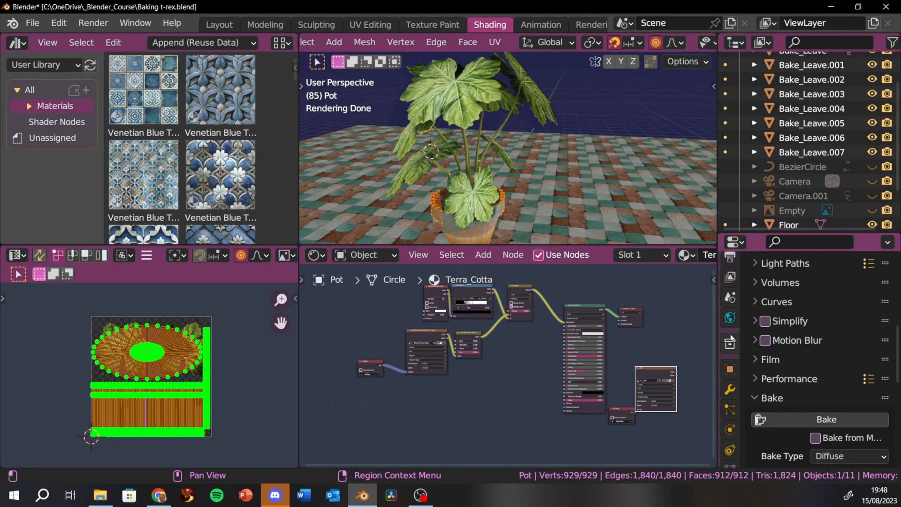
scroll(731, 339, "down", 2)
left_click(732, 433)
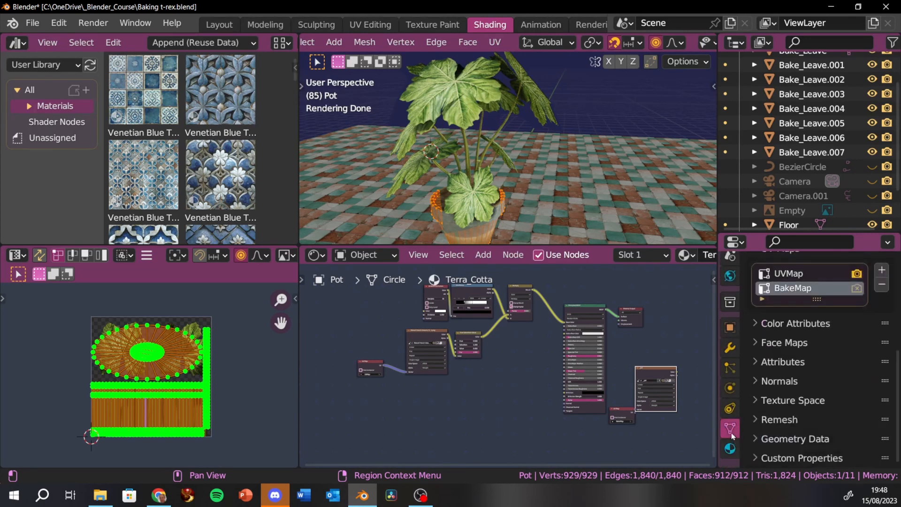
left_click(793, 274)
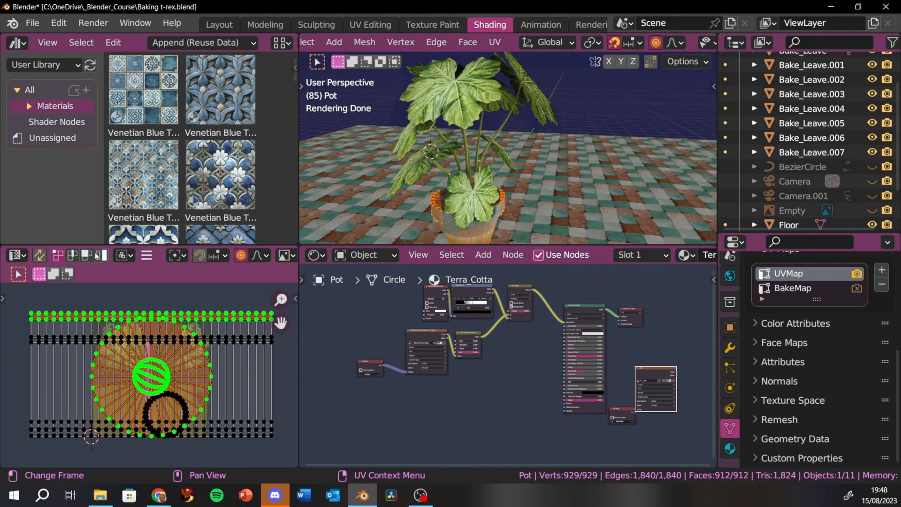
Step: Widen the UV editor and display the image Marvel French Ceramic 9 - 1.png behind the pot's UVs
left_click(130, 256)
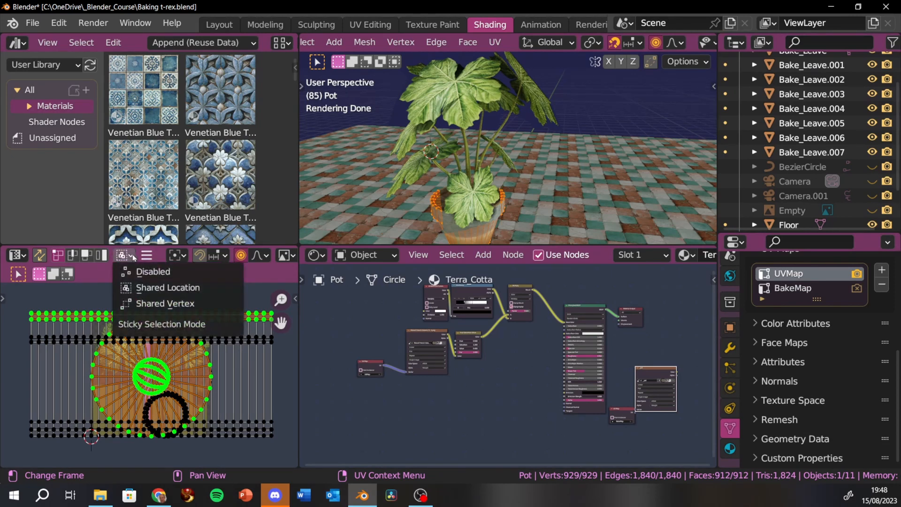
left_click(134, 257)
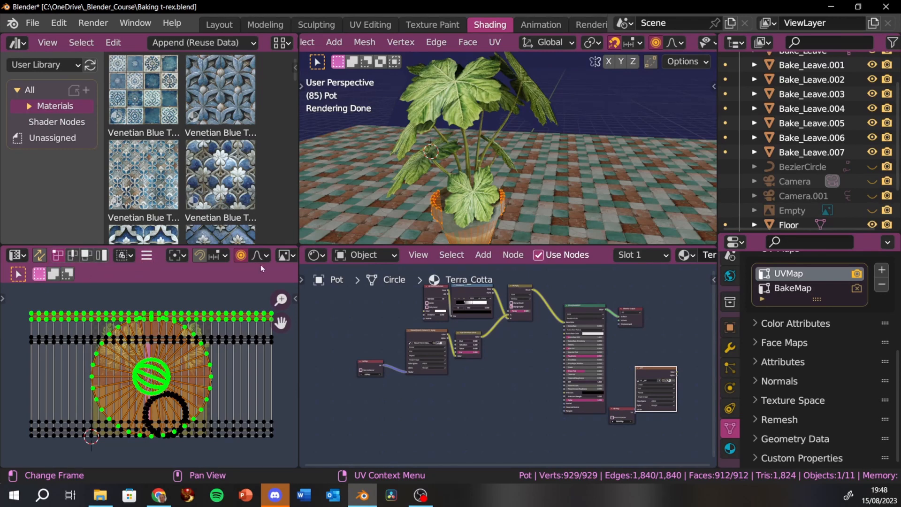
left_click(147, 256)
scroll(209, 282, "down", 4)
left_click_drag(299, 241, 445, 242)
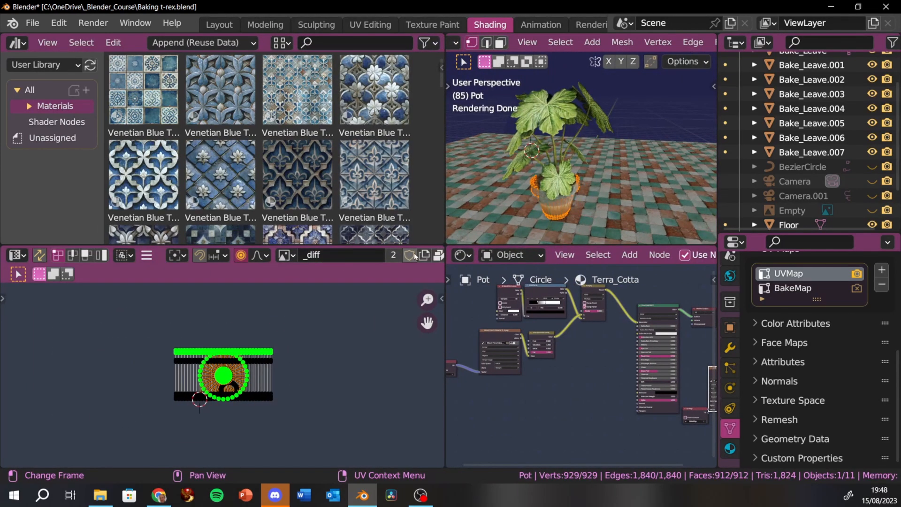
left_click(287, 255)
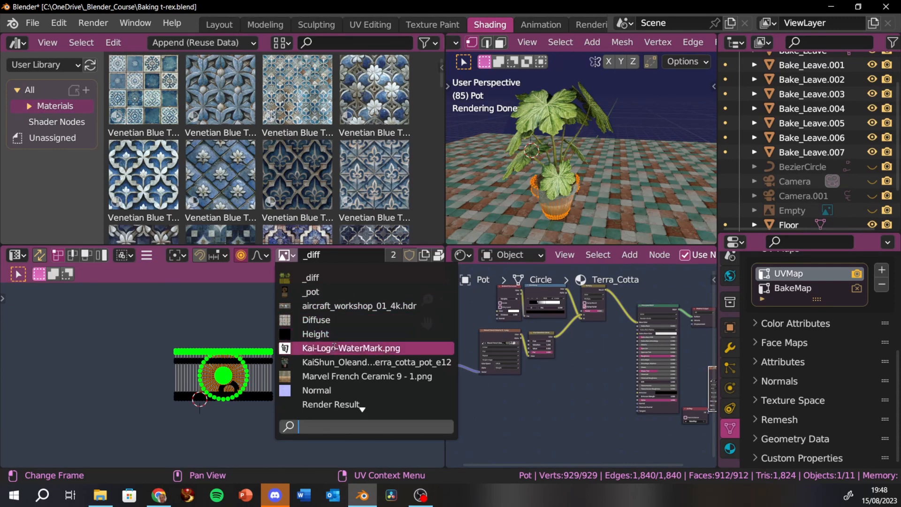
scroll(336, 353, "down", 4)
scroll(336, 353, "down", 4)
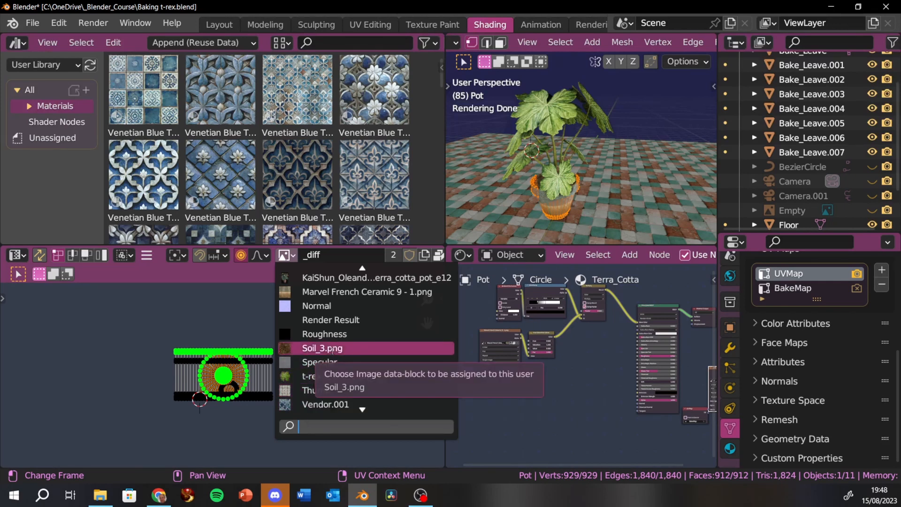
left_click(339, 292)
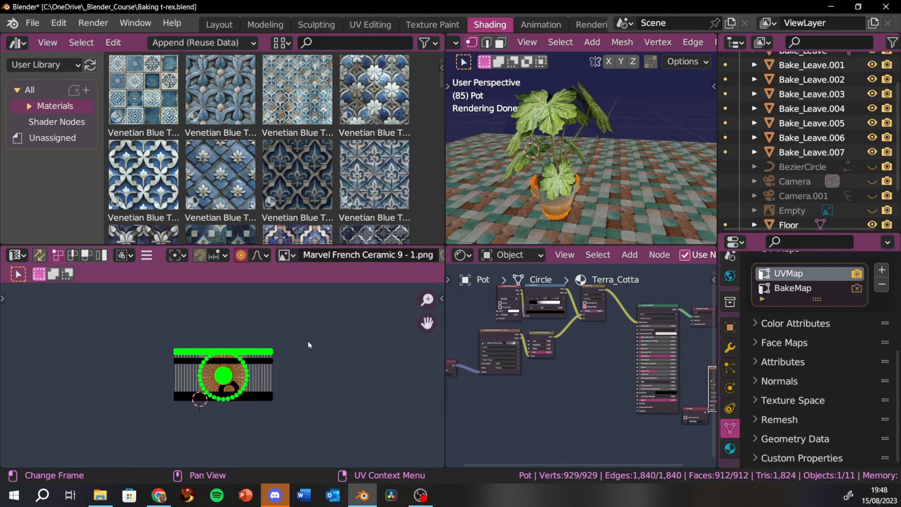
Step: Examine the ceramic texture with and without the pot's UV islands over it, and view the pot's open top up close
scroll(308, 341, "up", 8)
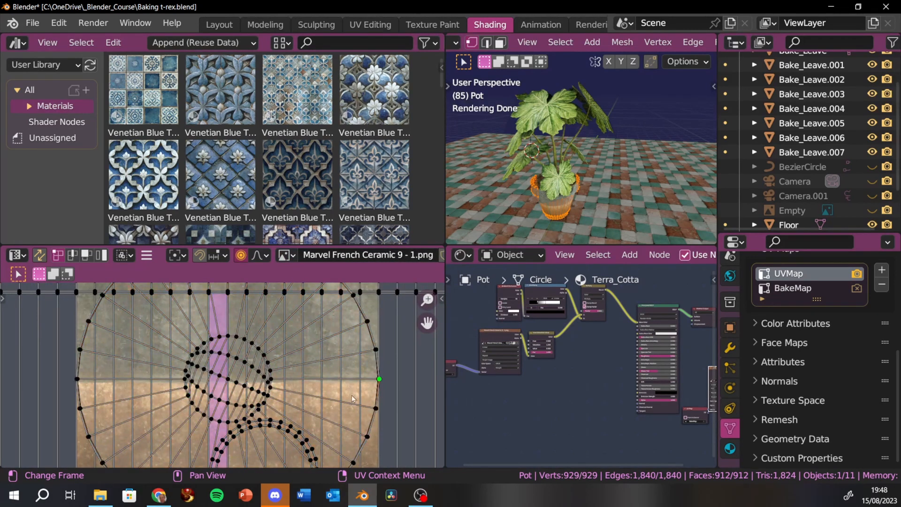
scroll(353, 399, "down", 3)
key("Tab")
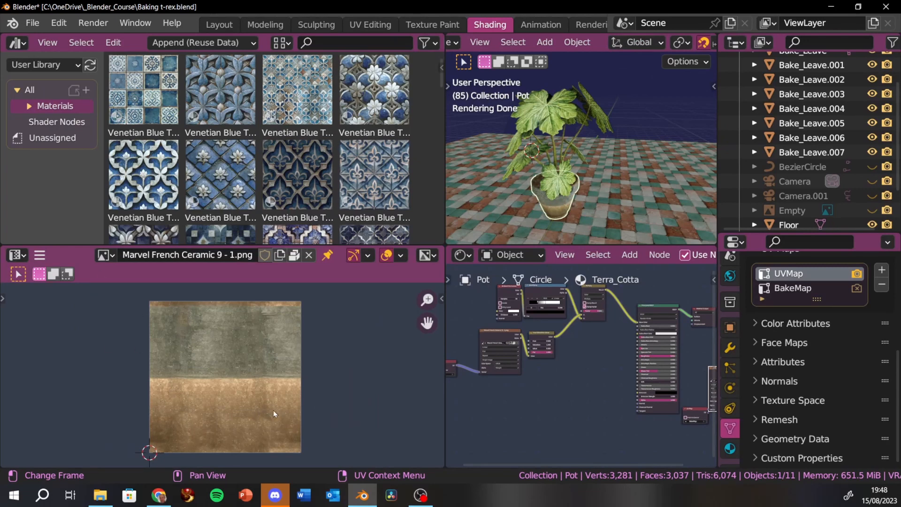
key("Tab")
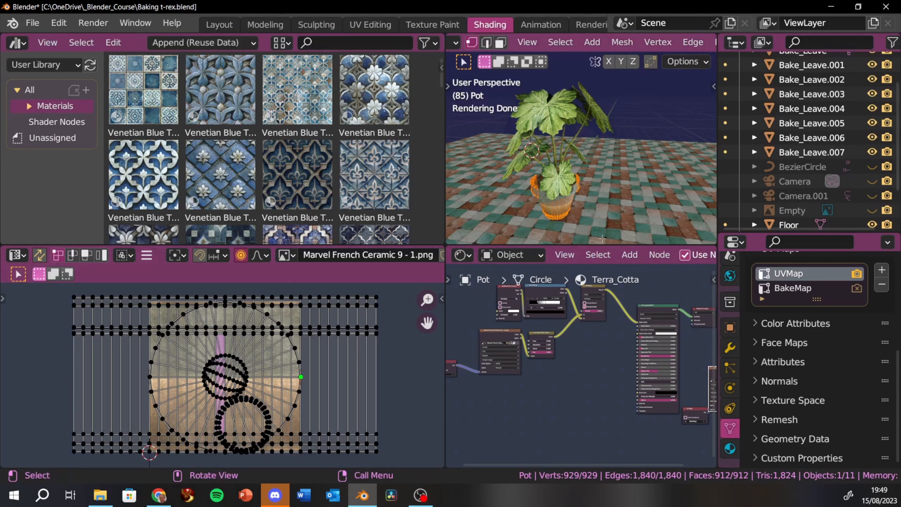
middle_click_drag(620, 193, 524, 82)
scroll(639, 200, "up", 3)
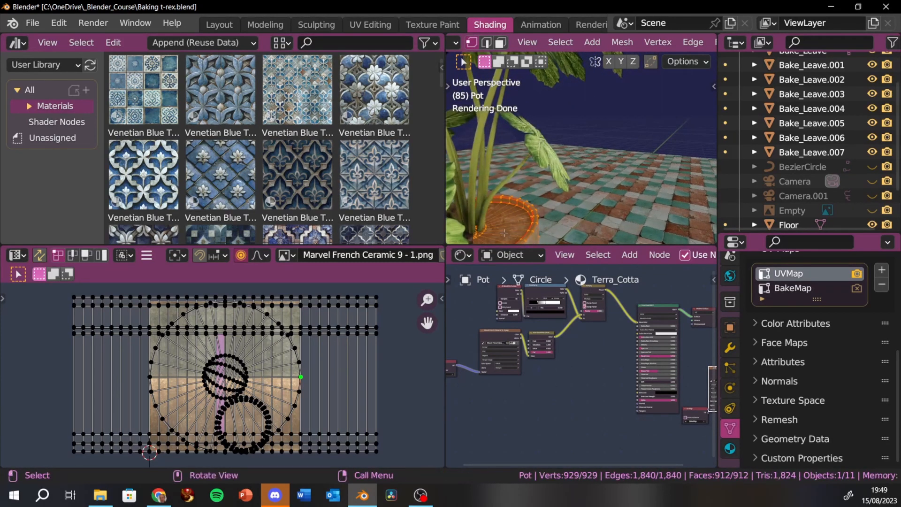
Step: Select one soil face inside the pot in face mode and display the image Soil_3.png behind its UVs
left_click(506, 233)
key("Tab")
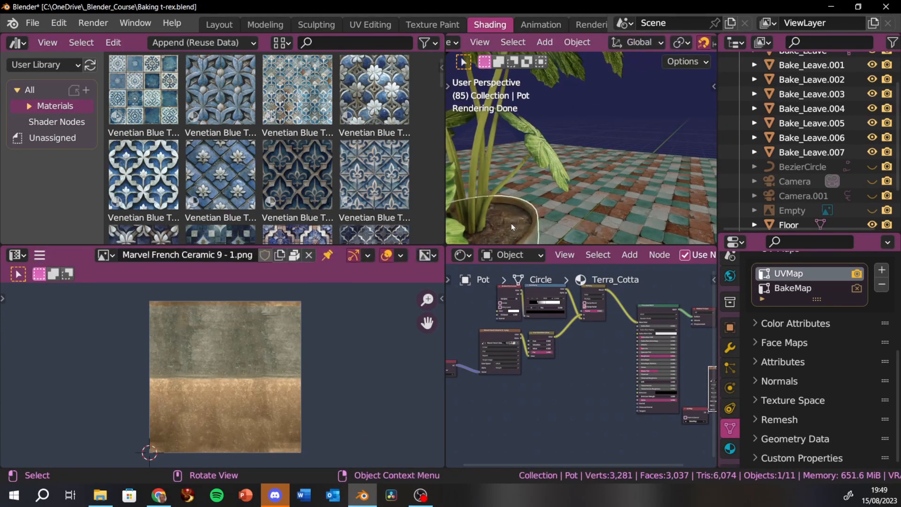
key("Tab")
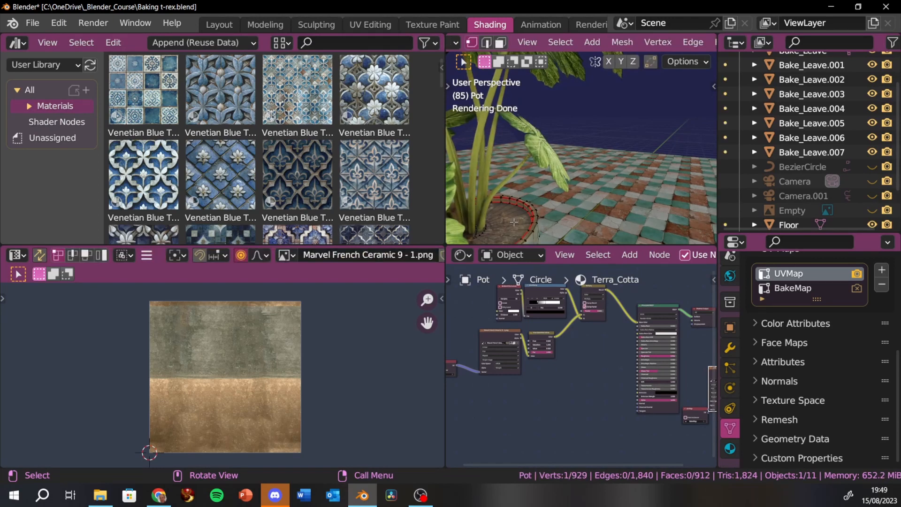
key("3")
left_click(514, 222)
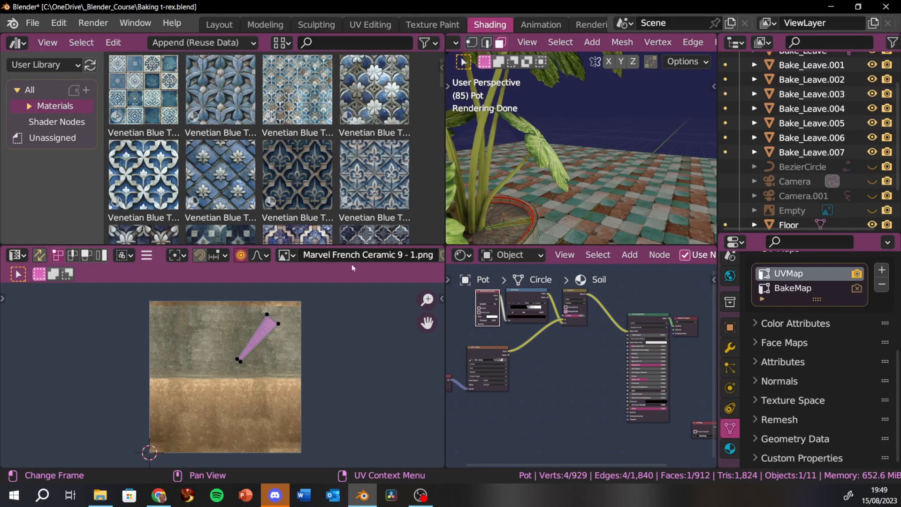
left_click(287, 255)
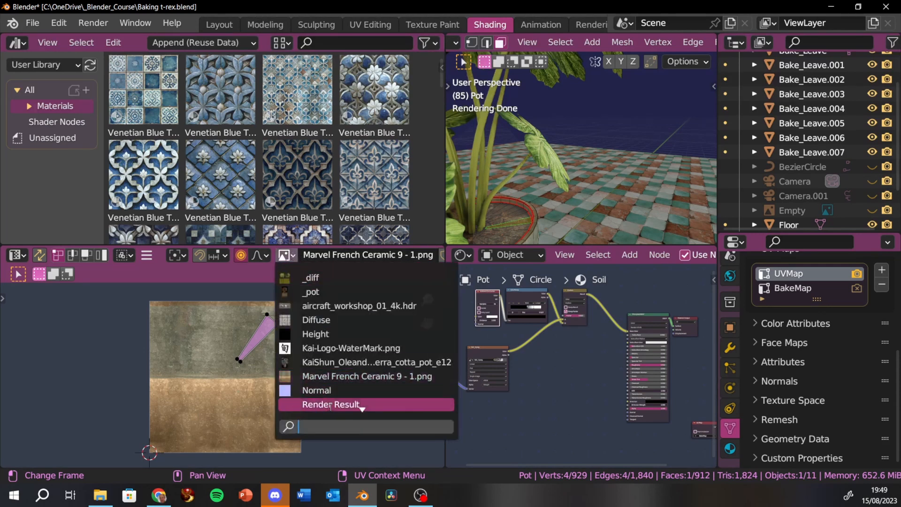
scroll(315, 320, "down", 2)
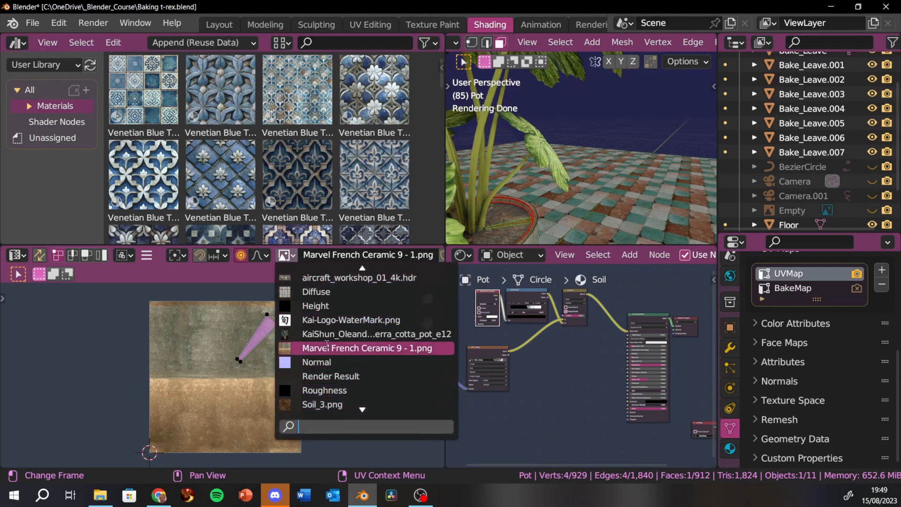
left_click(330, 406)
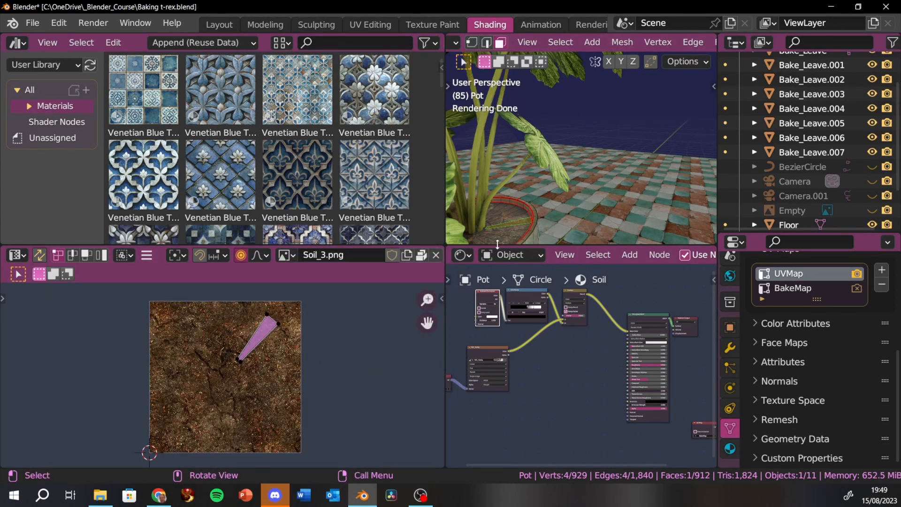
Step: Select all of the pot's faces assigned to the Soil material to examine their original UV layout over the soil texture
left_click(730, 449)
scroll(804, 364, "down", 8)
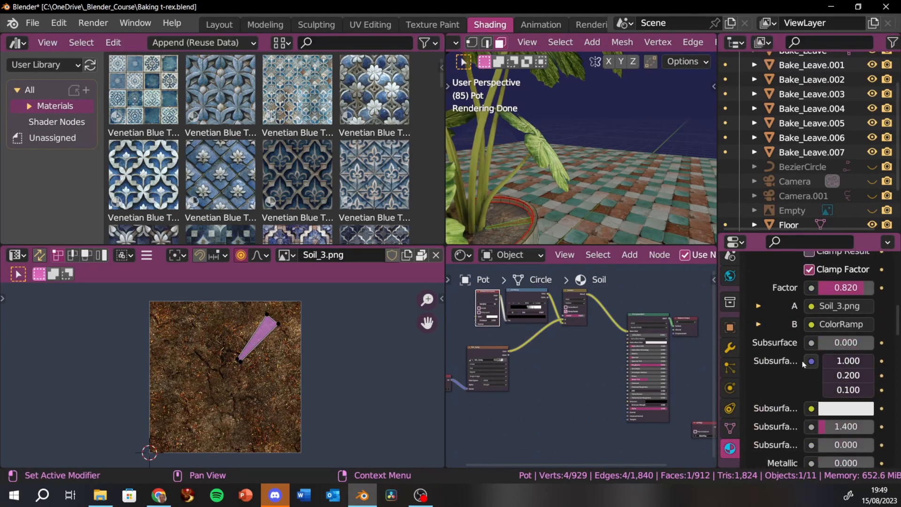
scroll(803, 365, "down", 4)
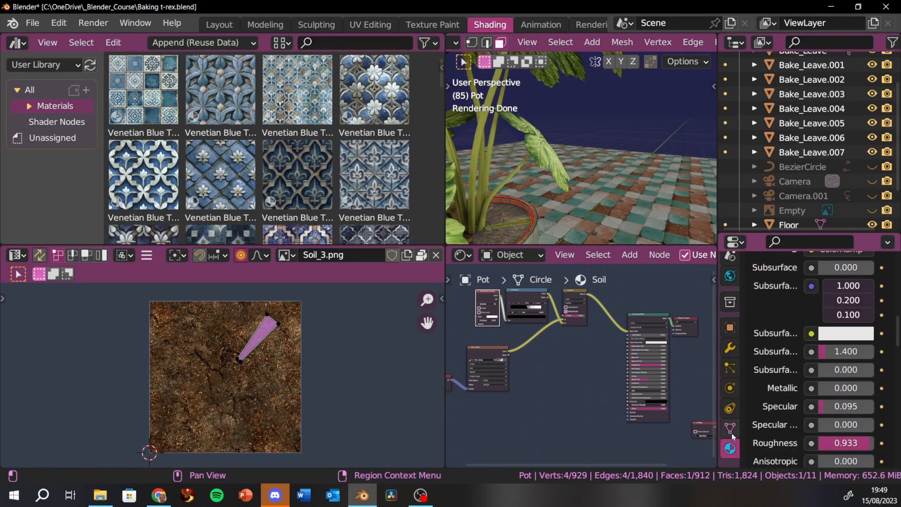
scroll(824, 314, "up", 12)
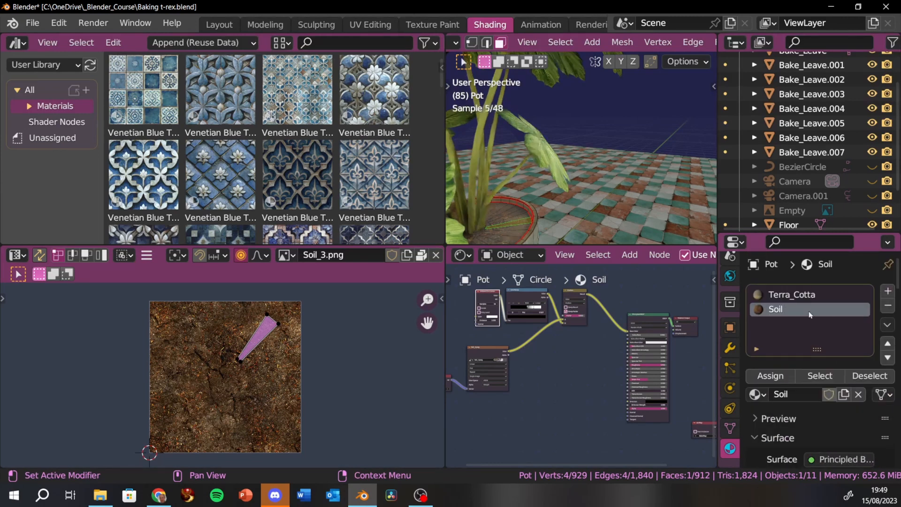
left_click(820, 376)
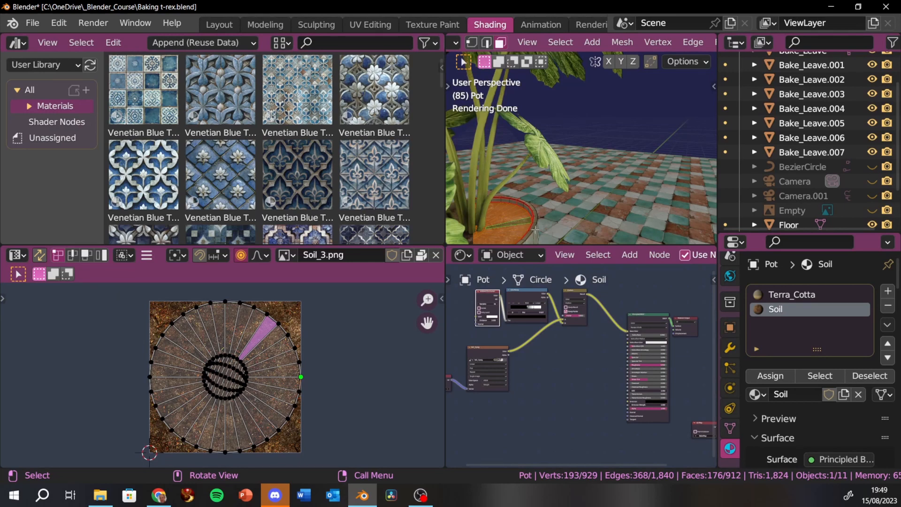
Step: Make BakeMap the pot's active UV map and select all of the pot's geometry in Edit Mode to show its UV layout
key("Tab")
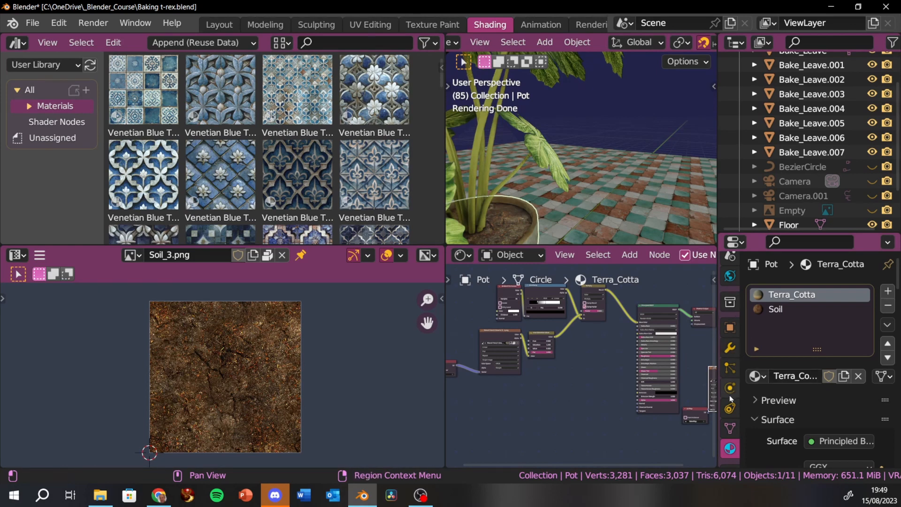
left_click(731, 428)
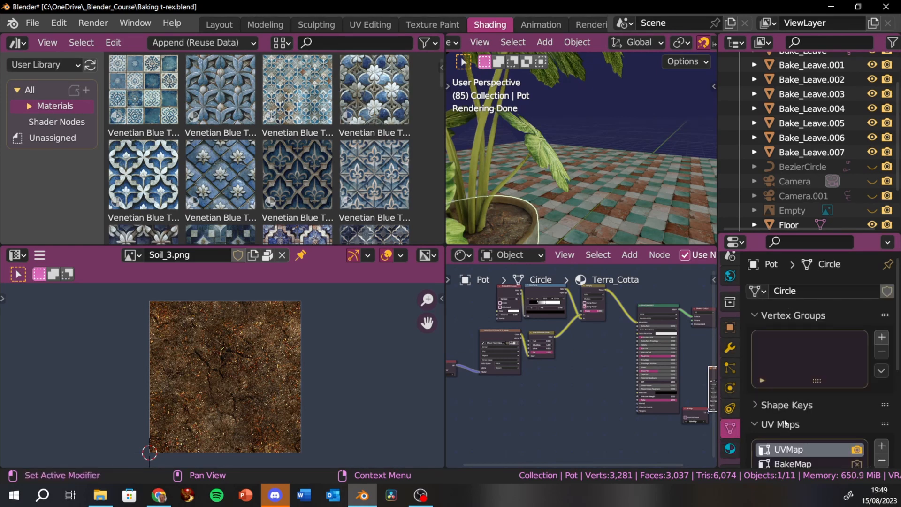
scroll(793, 337, "down", 4)
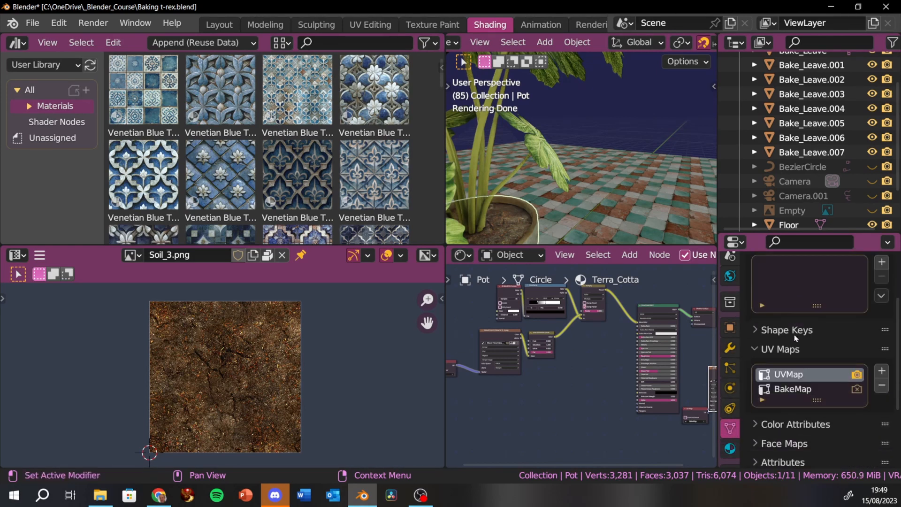
left_click(792, 389)
key("Tab")
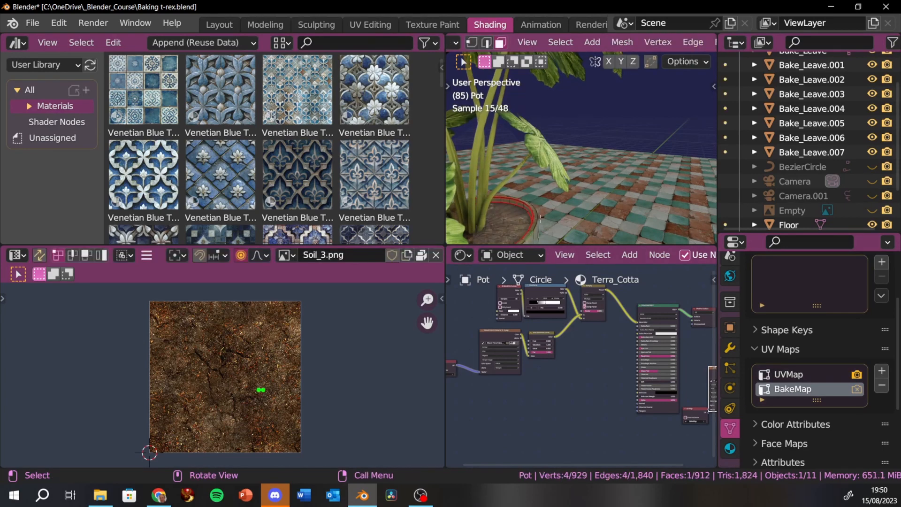
key("a")
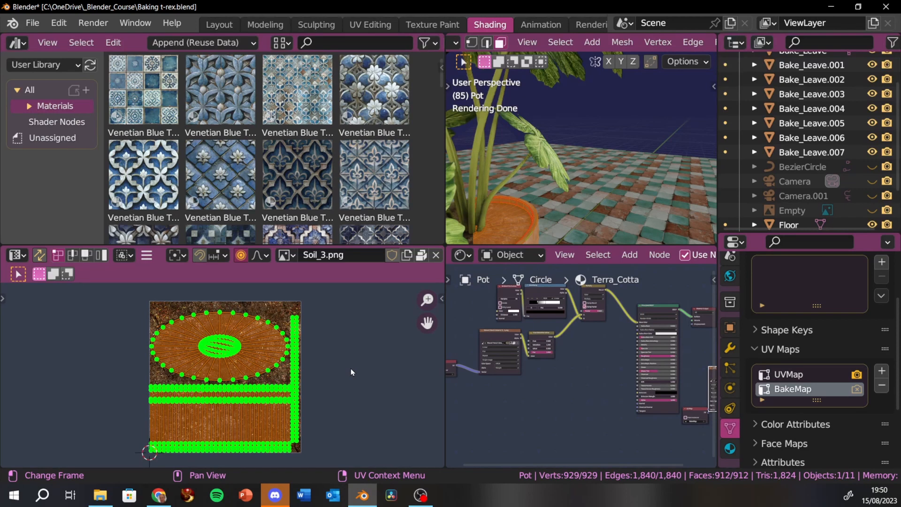
left_click(351, 368)
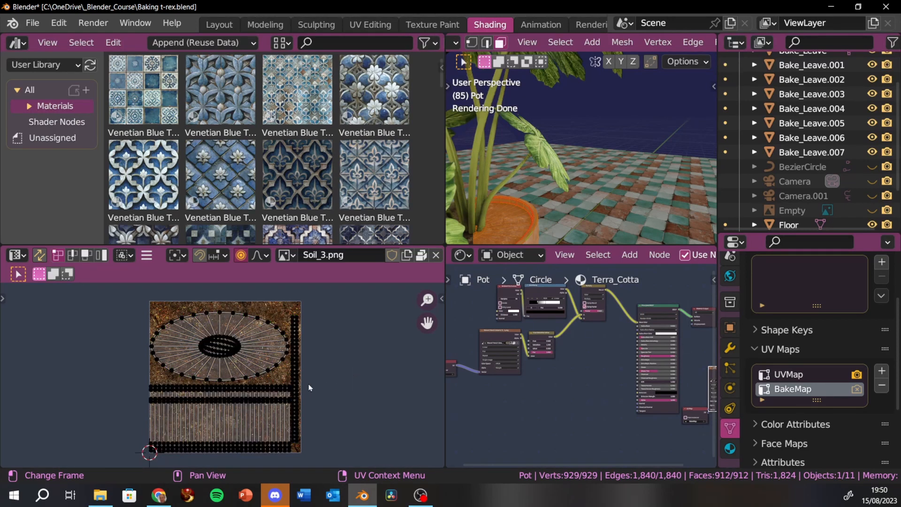
Step: Select the linked soil faces and the linked faces of the pot's rim in turn to examine their separate BakeMap islands
left_click(519, 225)
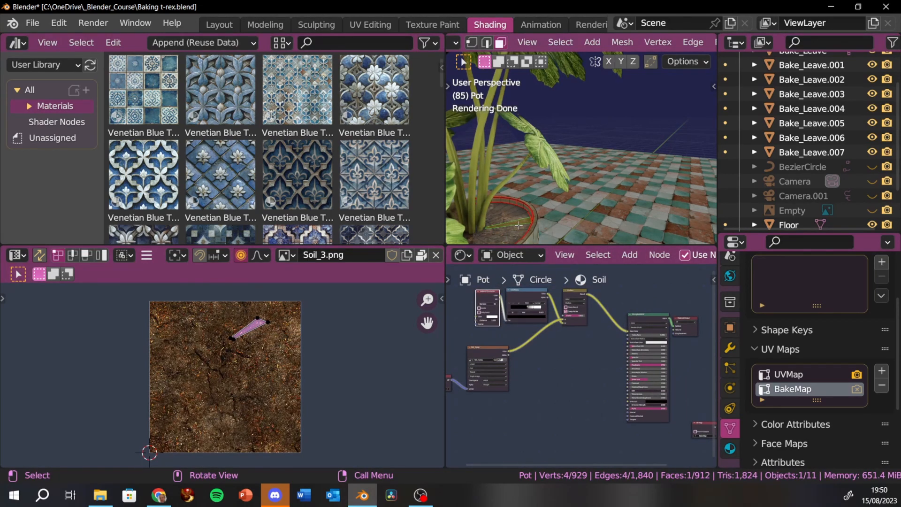
key("ctrl+l")
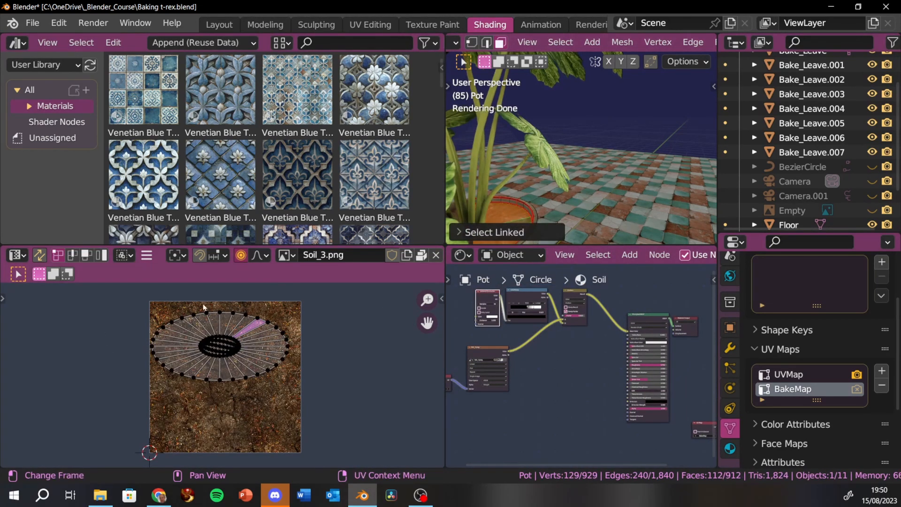
left_click(532, 226)
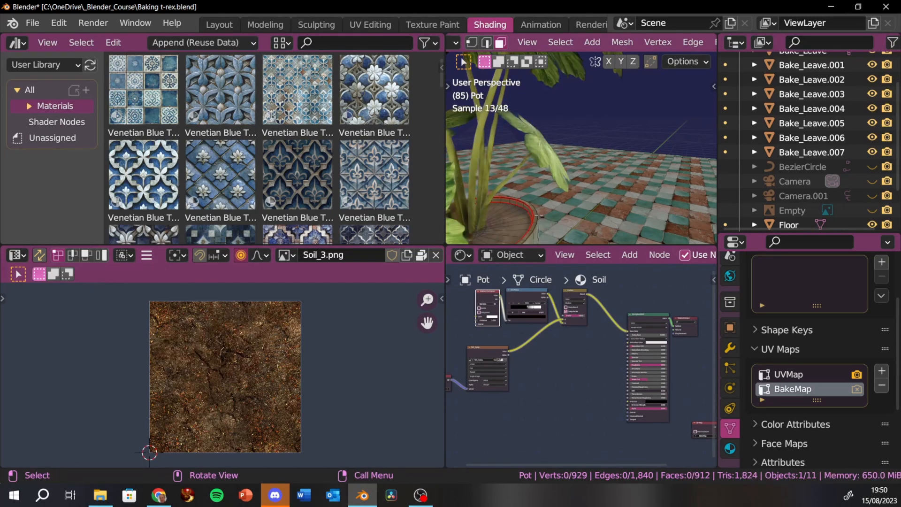
left_click(532, 226)
key("ctrl+l")
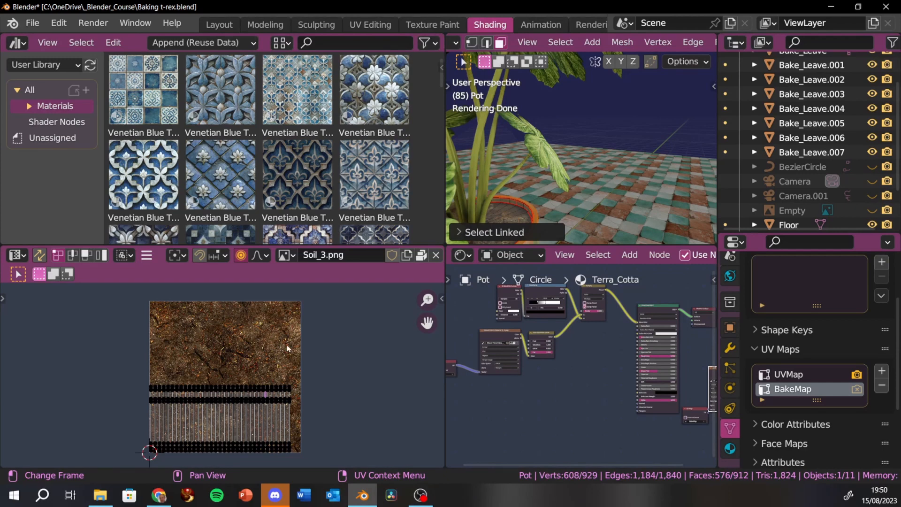
left_click(540, 237)
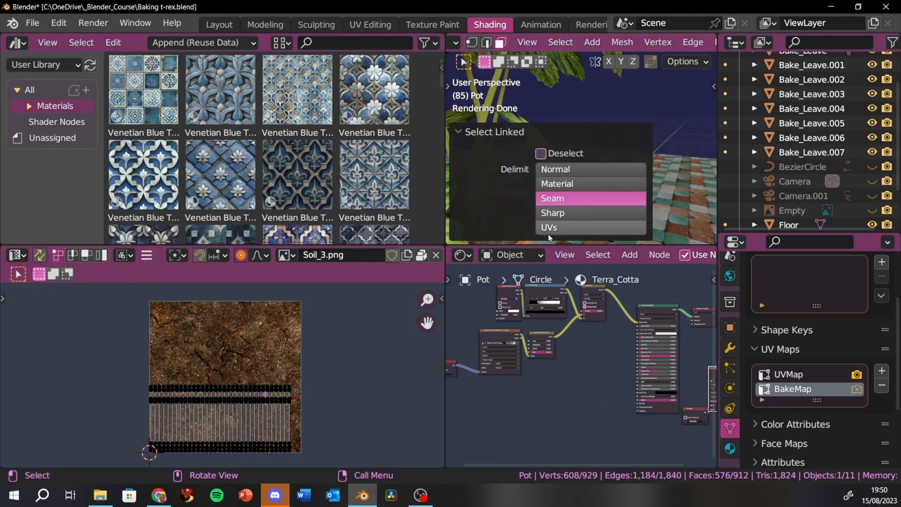
left_click(311, 384)
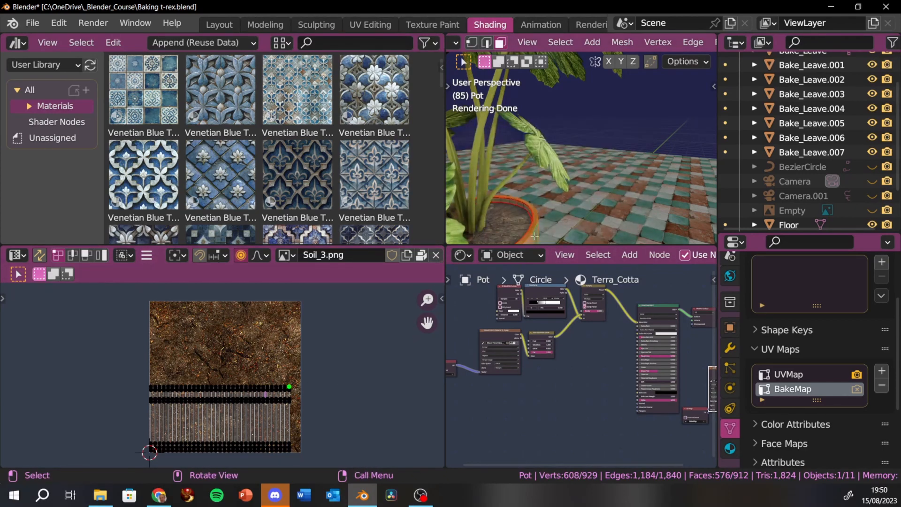
Step: Examine the pot's full BakeMap layout and the selected image texture node in the Terra_Cotta material, and return to Object Mode
key("a")
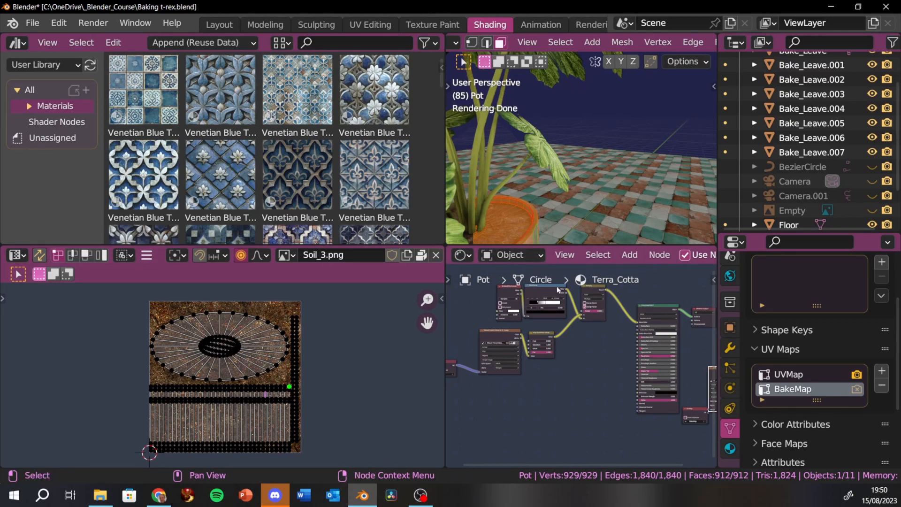
scroll(608, 379, "down", 2)
scroll(608, 379, "down", 5, "ctrl")
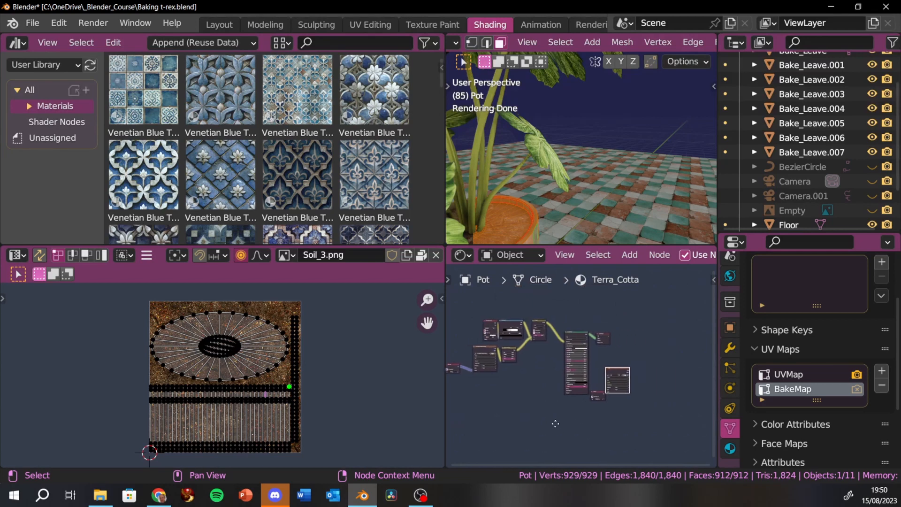
scroll(594, 382, "up", 2)
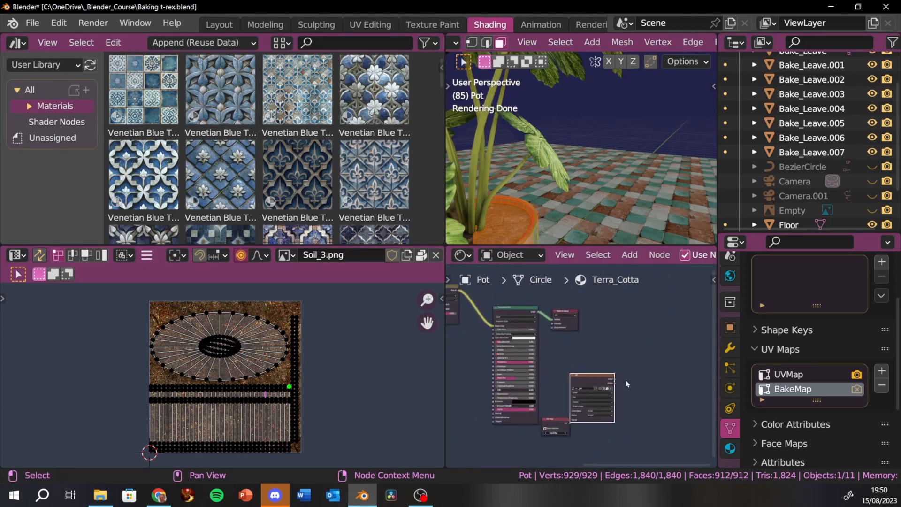
left_click(486, 213)
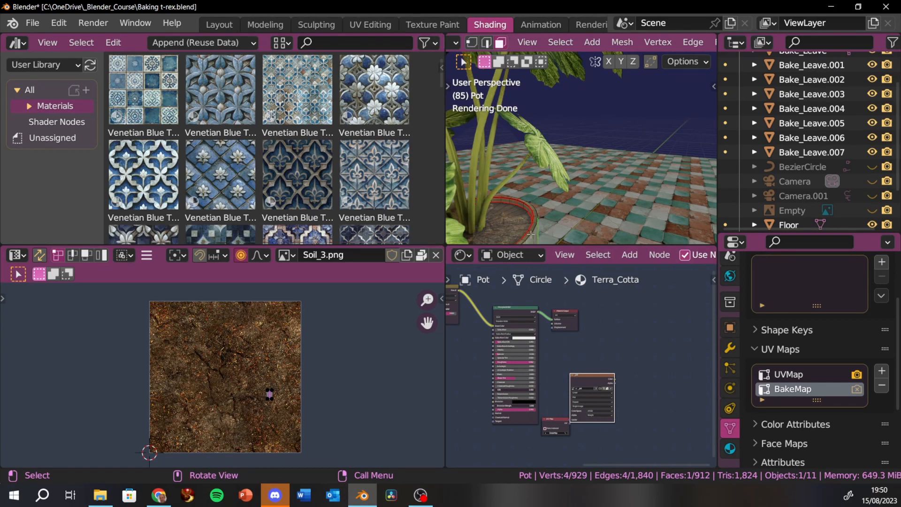
key("Tab")
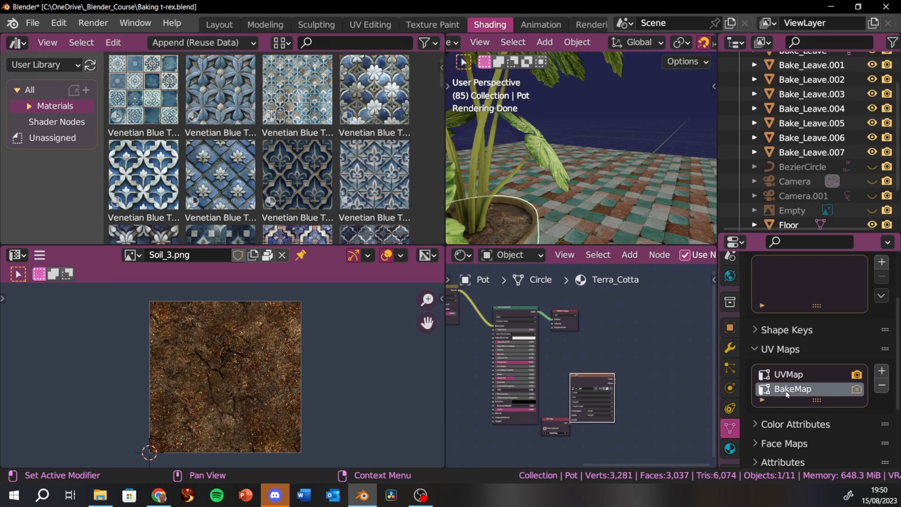
Step: Bake the pot's Diffuse texture with Cycles, using only the Color contribution
scroll(772, 354, "up", 4)
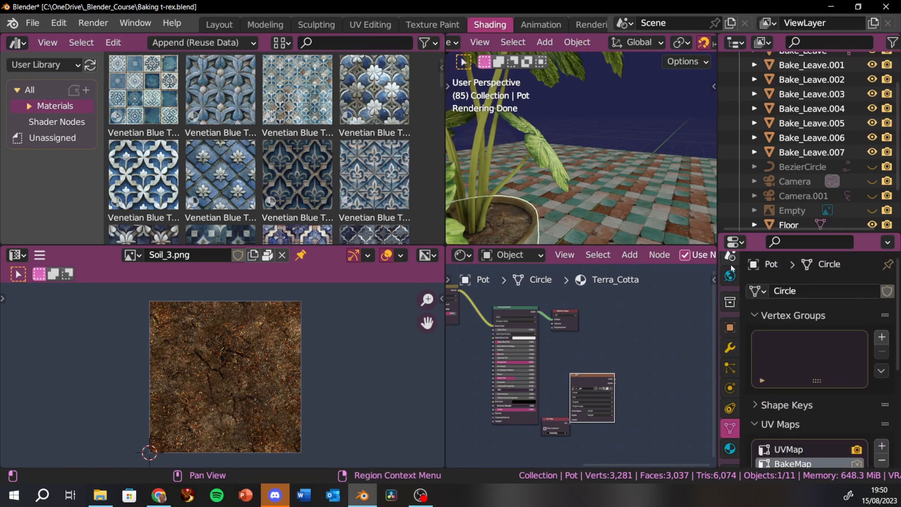
scroll(733, 277, "up", 5)
left_click(731, 292)
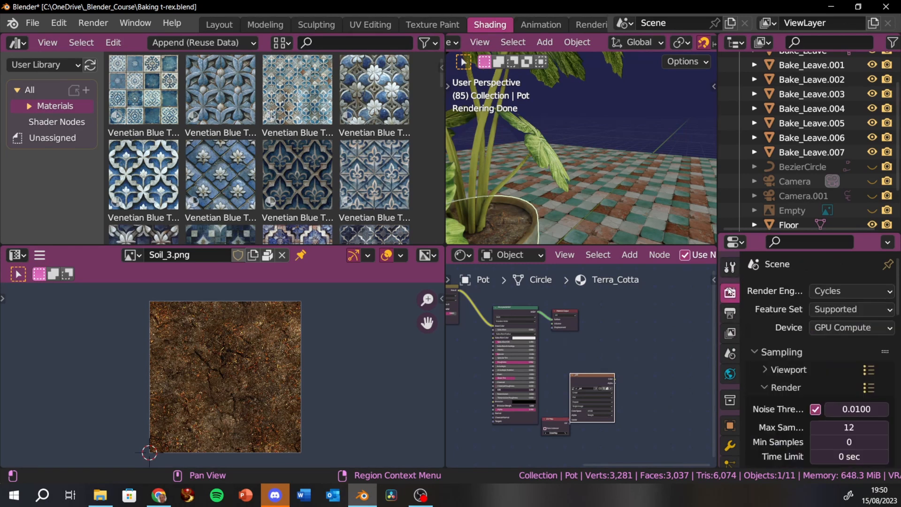
scroll(852, 423, "down", 15)
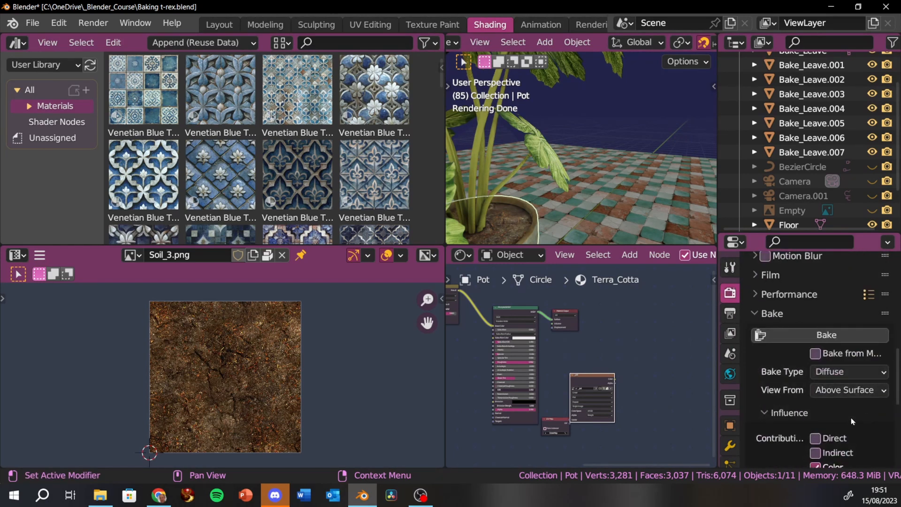
left_click(825, 300)
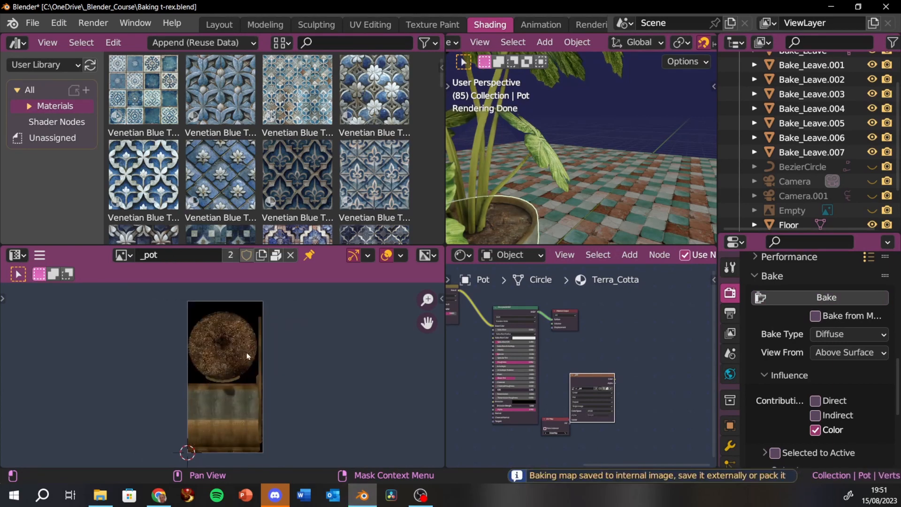
Step: Examine the baked _pot image up close and review the bake settings
scroll(246, 352, "up", 3)
scroll(267, 355, "down", 2)
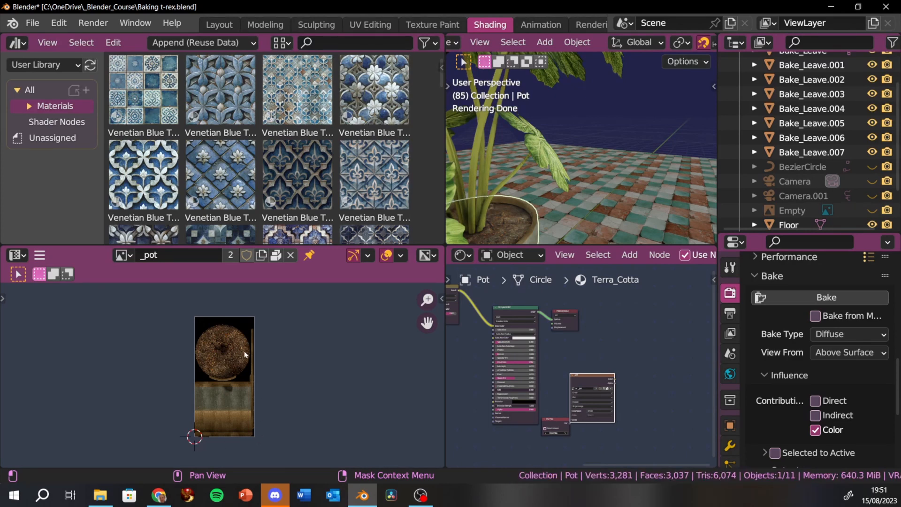
scroll(244, 344, "up", 2)
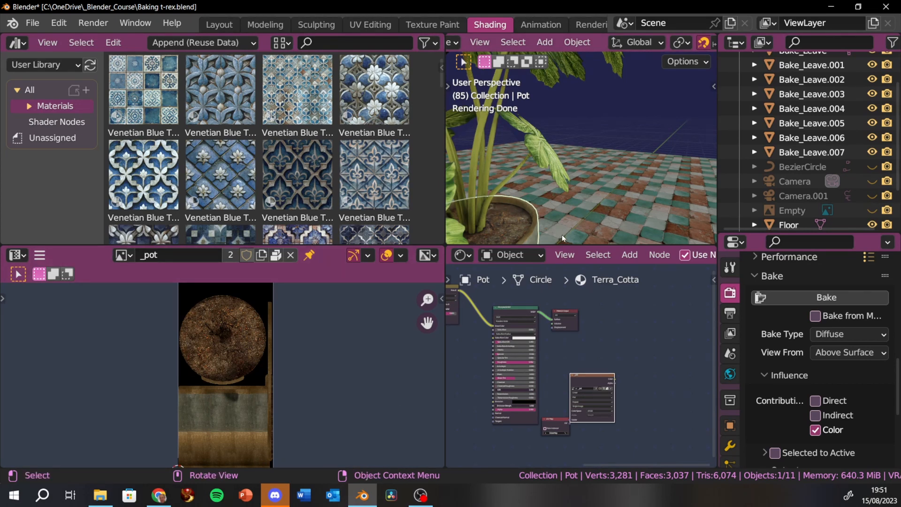
scroll(789, 293, "up", 5)
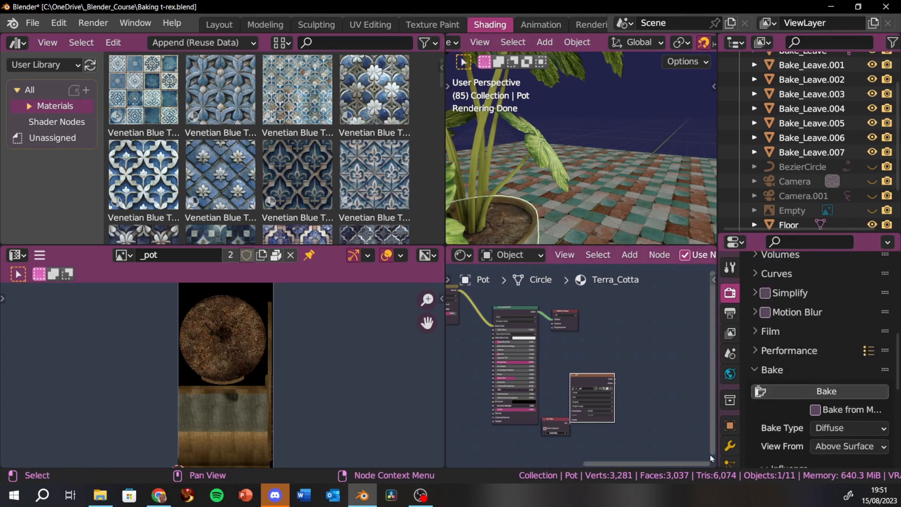
scroll(734, 450, "down", 2)
scroll(734, 449, "down", 3)
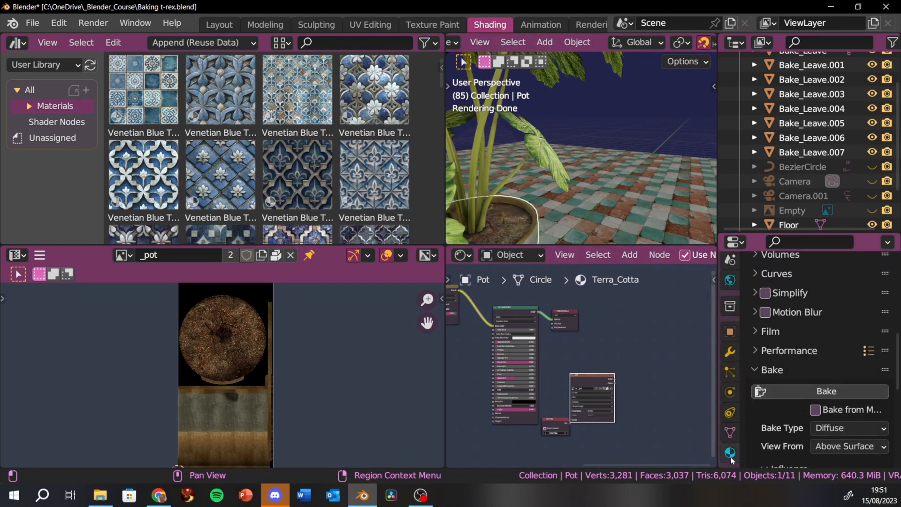
Step: Show the pot's material properties and widen the 3D viewport and node editor to fit the whole Terra_Cotta node tree
left_click(730, 452)
scroll(783, 278, "up", 10)
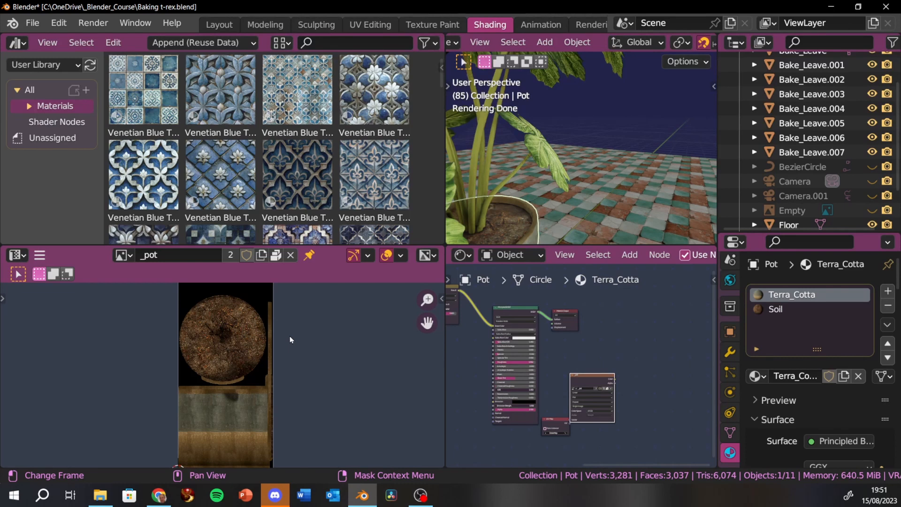
scroll(237, 357, "up", 1)
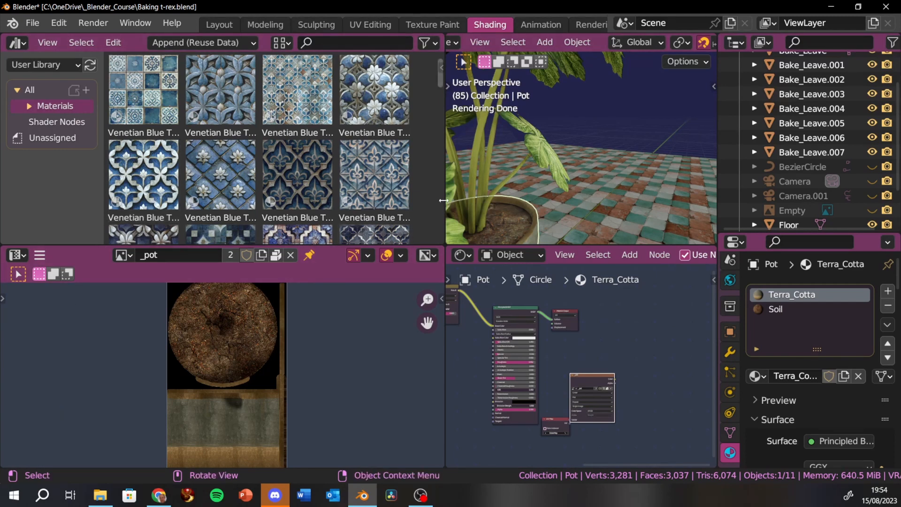
left_click_drag(443, 200, 245, 201)
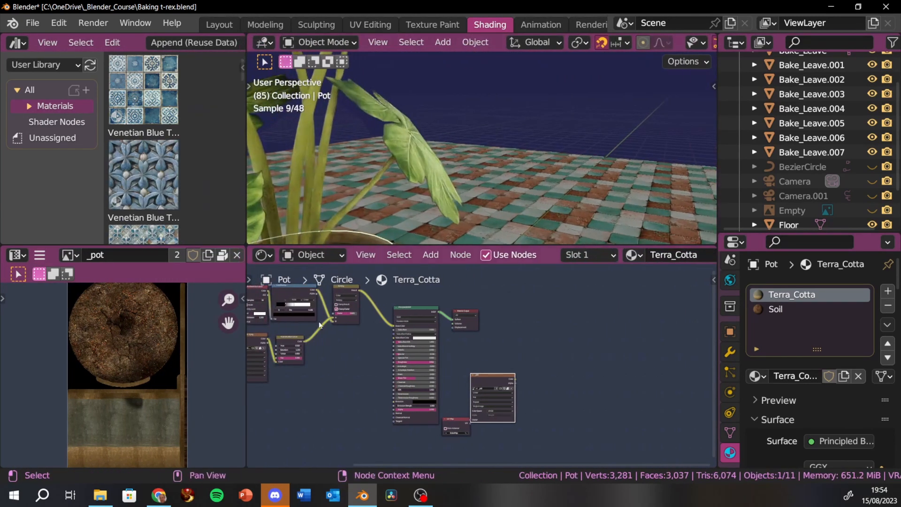
middle_click_drag(328, 398, 460, 384)
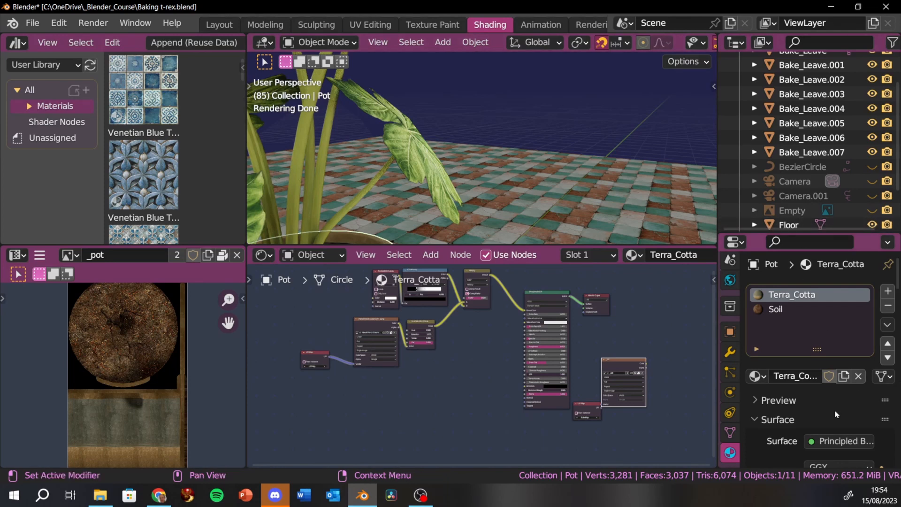
Step: Examine the Terra_Cotta material's Surface settings, from the Multiply base color inputs down to the subsurface and specular values
scroll(830, 382, "down", 5)
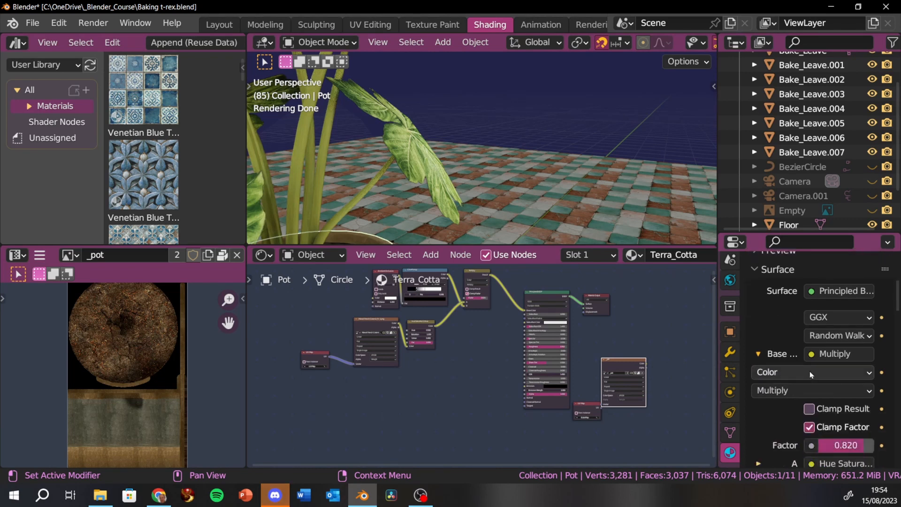
scroll(830, 382, "down", 2)
scroll(784, 376, "down", 3)
scroll(784, 375, "down", 5)
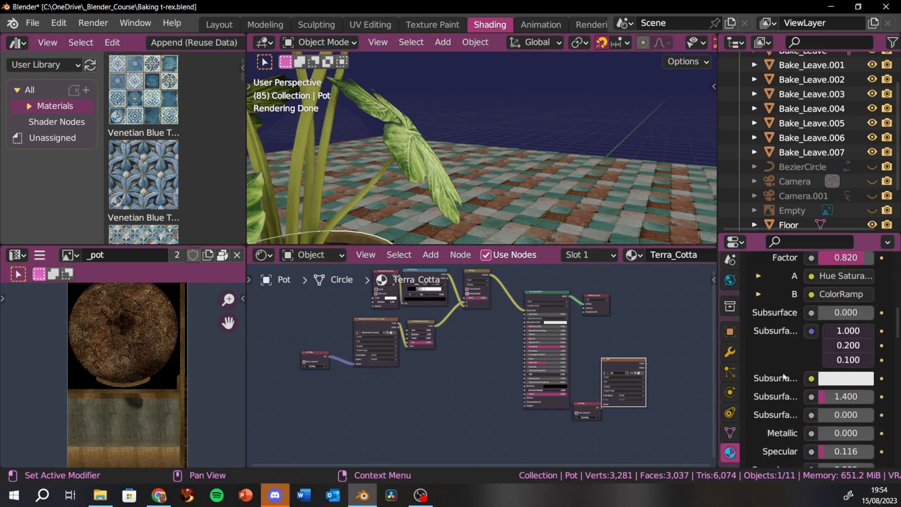
scroll(784, 376, "up", 14)
scroll(784, 376, "up", 4)
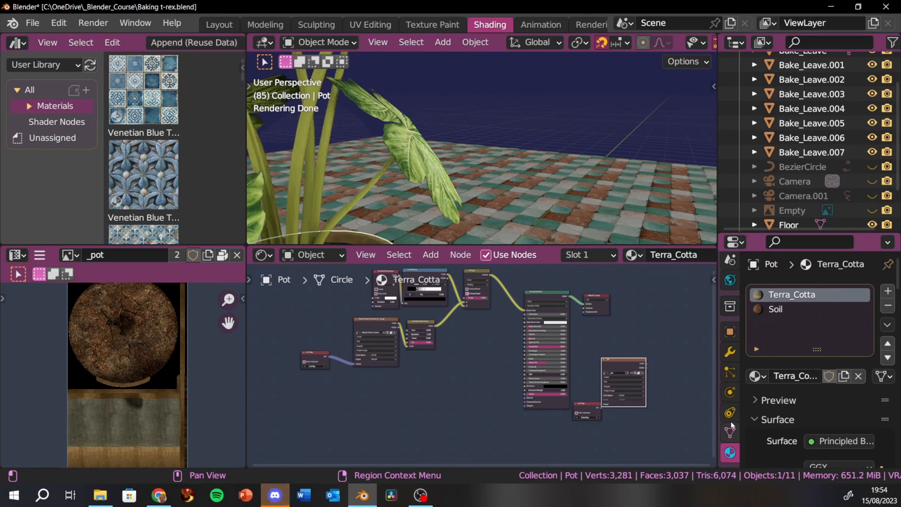
Step: Return to the render properties and review the Cycles sampling and Bake settings
scroll(730, 376, "up", 3)
left_click(731, 298)
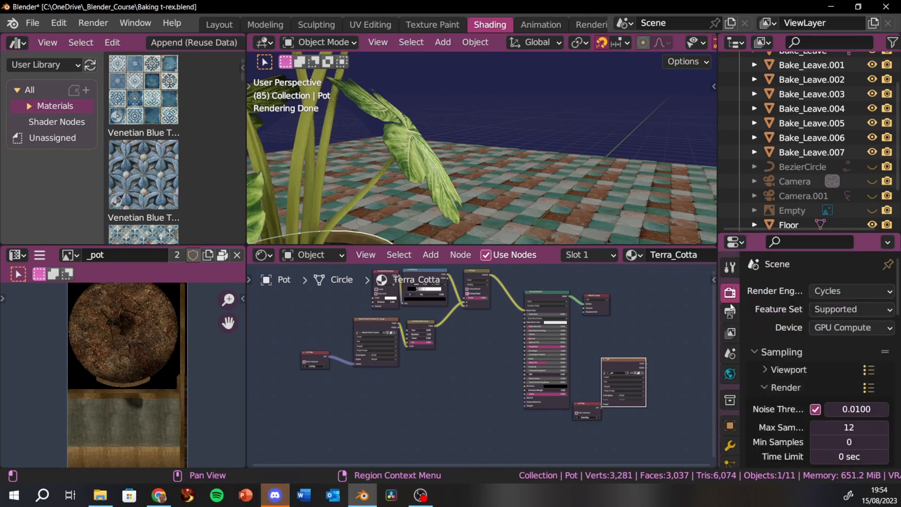
scroll(832, 356, "down", 7)
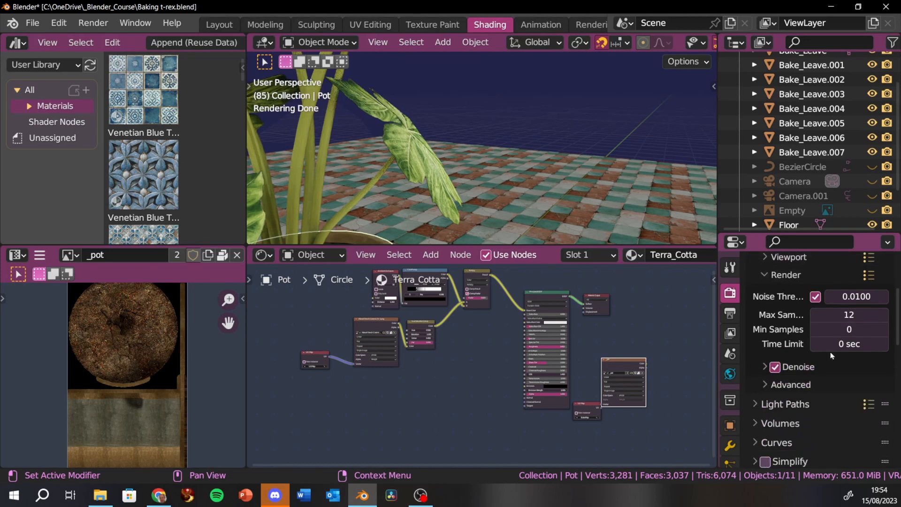
scroll(831, 356, "down", 5)
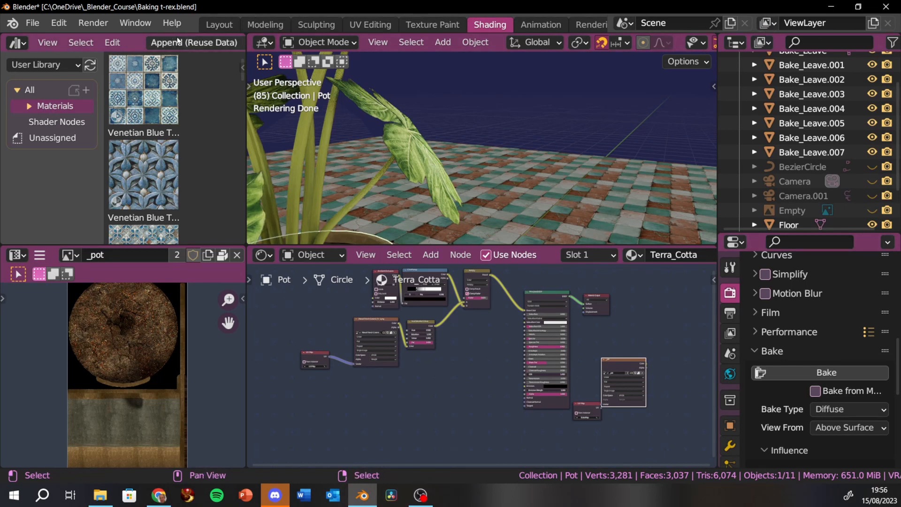
scroll(408, 410, "down", 1)
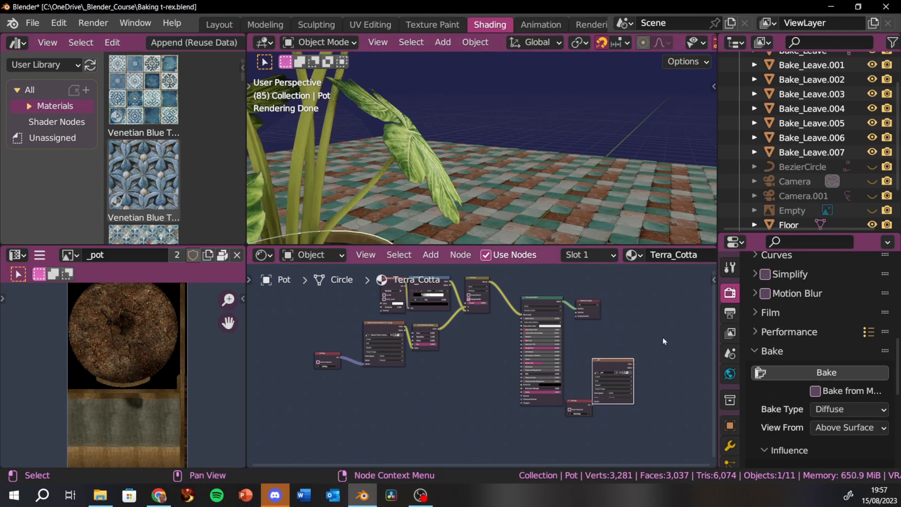
Step: Rearrange the Terra_Cotta node tree, moving the connected UV Map, image texture and Hue Saturation nodes lower and the Principled BSDF slightly up
middle_click_drag(645, 340, 683, 359)
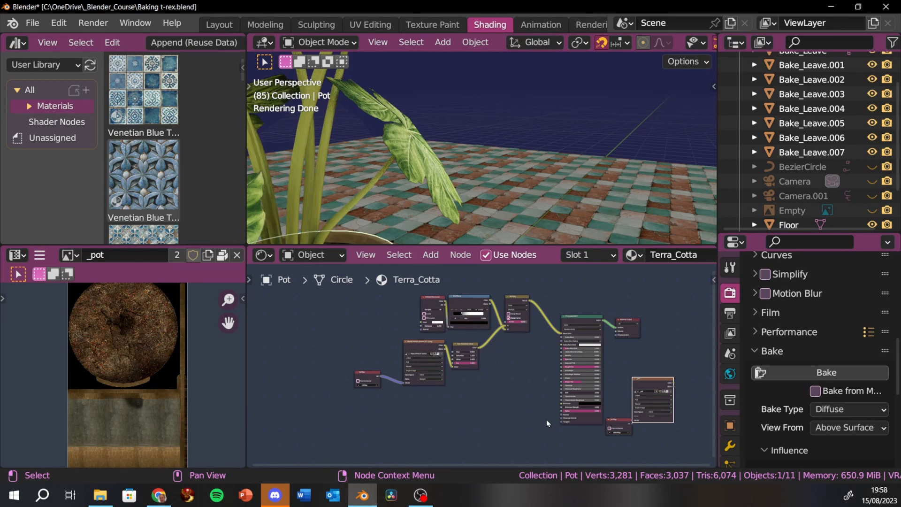
left_click_drag(464, 348, 484, 376)
left_click(431, 346)
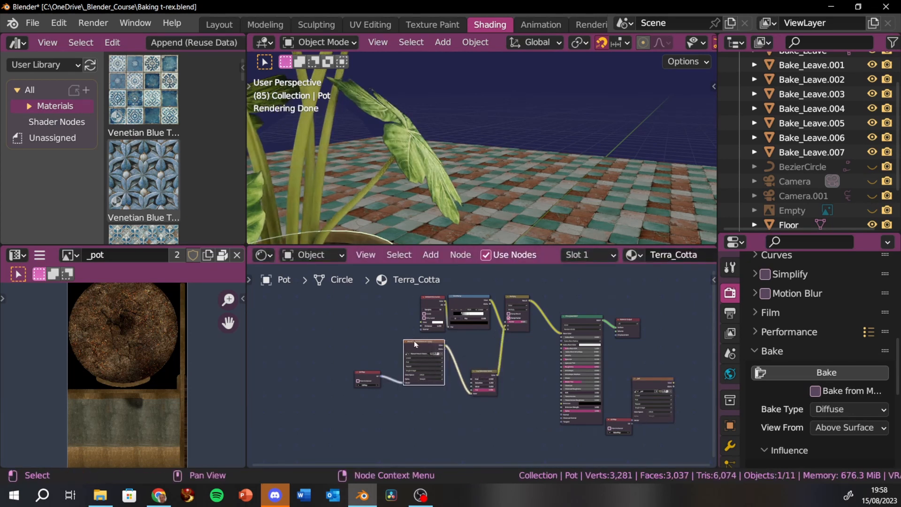
left_click_drag(417, 341, 444, 412)
left_click_drag(380, 375, 434, 425)
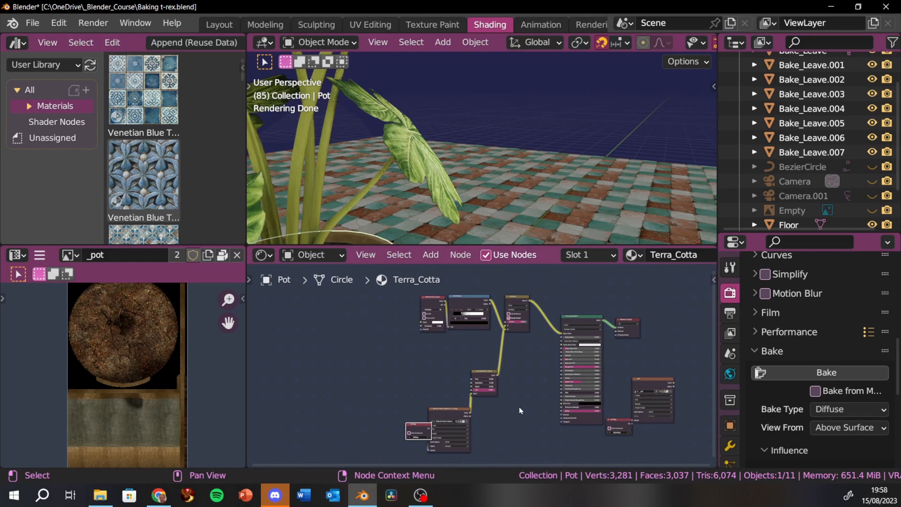
left_click_drag(483, 374, 499, 395)
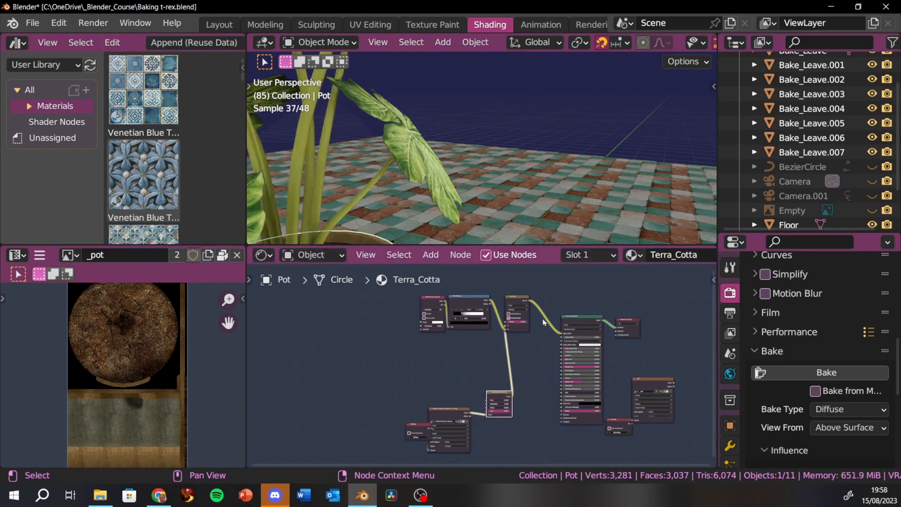
left_click_drag(580, 324, 574, 314)
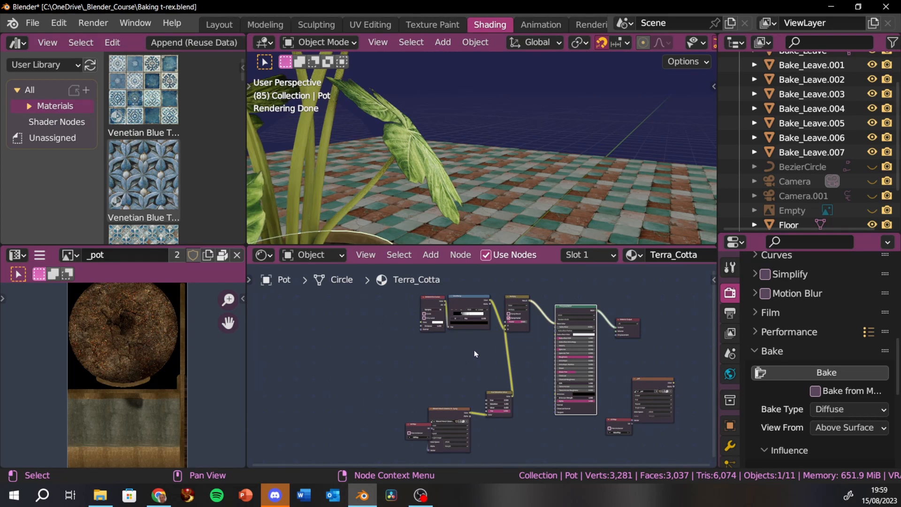
Step: Separate the overlapping UV Map and image texture nodes, aligning the image texture beside the Hue Saturation node
scroll(433, 363, "up", 2)
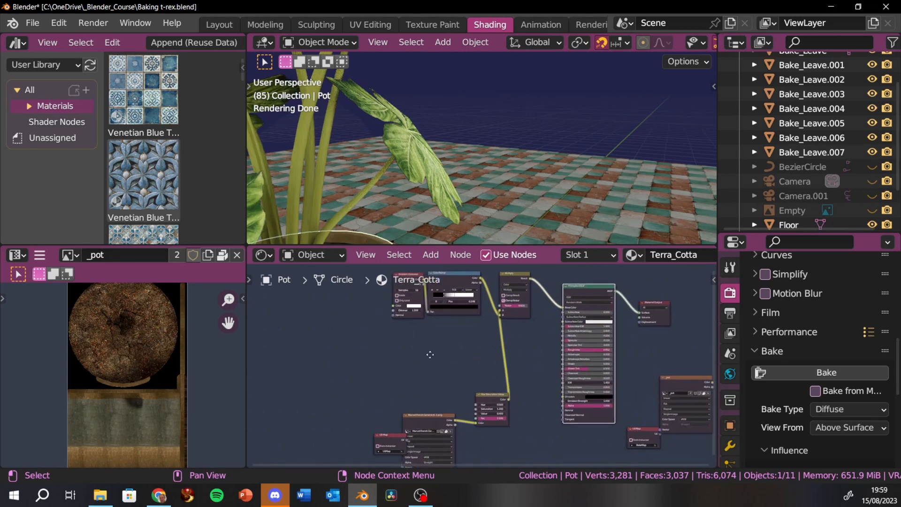
left_click_drag(360, 422, 333, 416)
left_click_drag(417, 401, 422, 380)
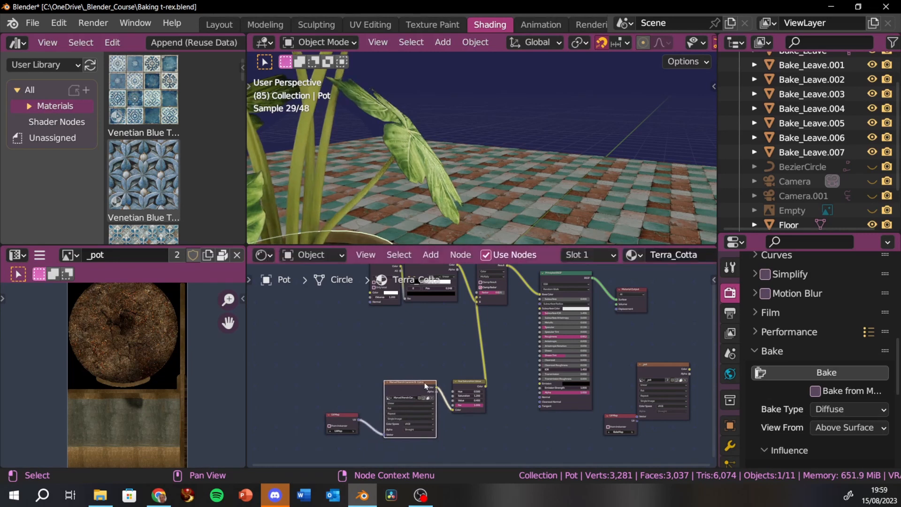